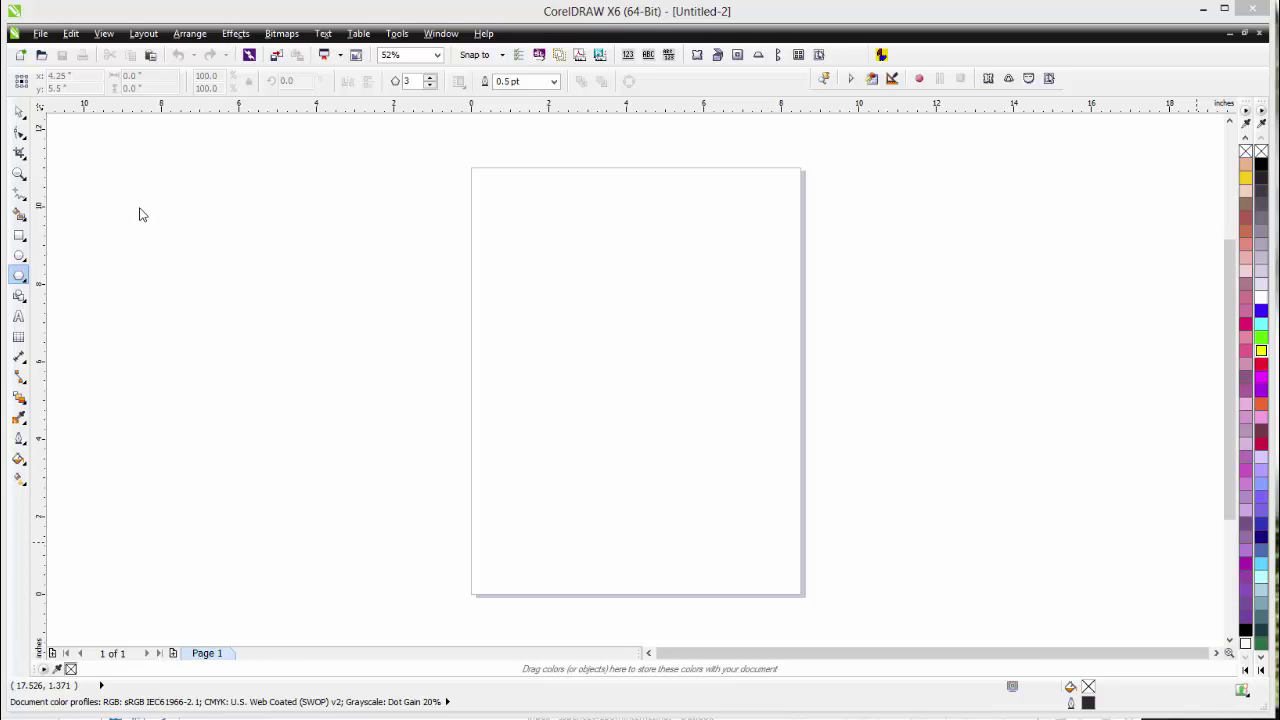
# - Pick the Freehand tool from the toolbox, ready to sketch on the blank page
pyautogui.click(19, 194)
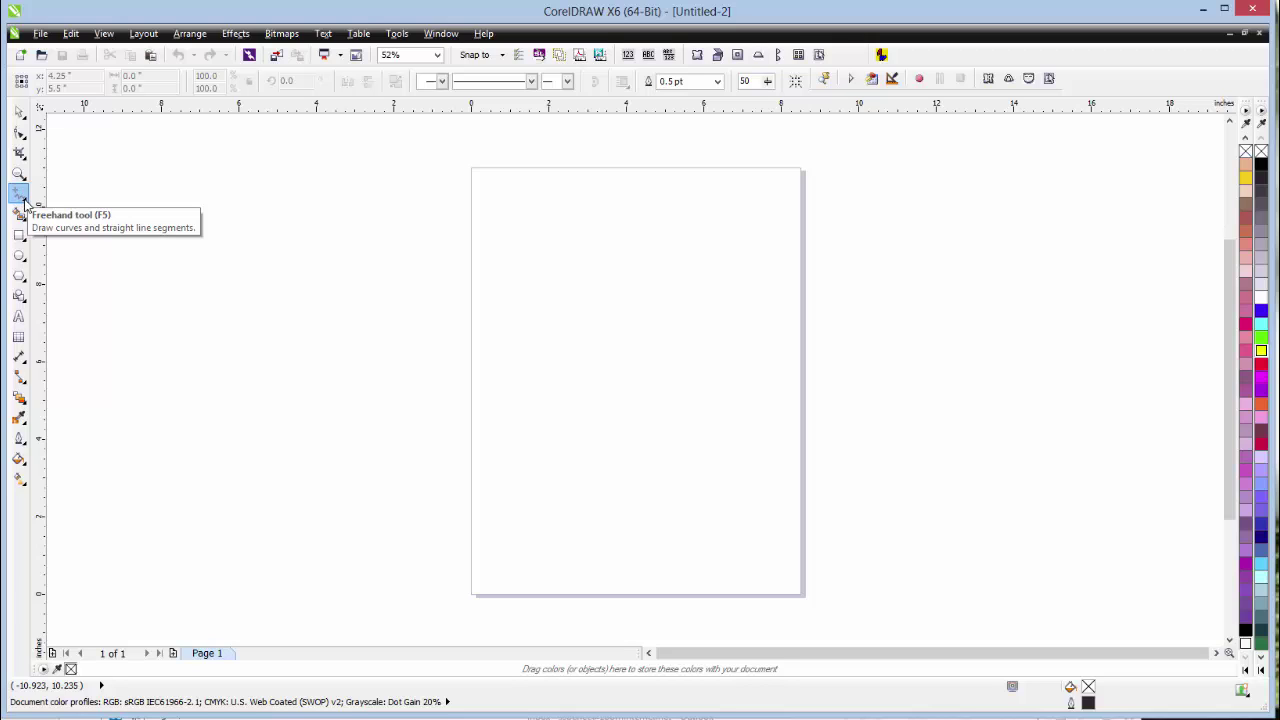
pyautogui.click(25, 200)
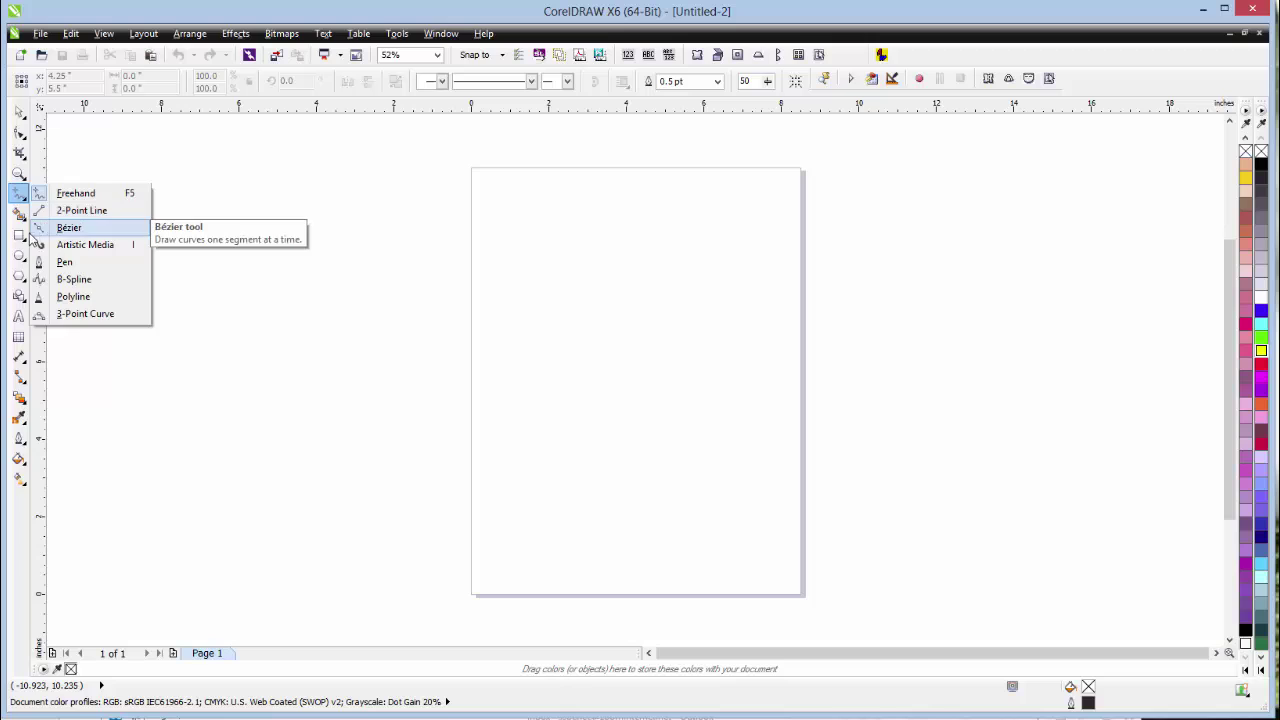
pyautogui.moveTo(22, 258)
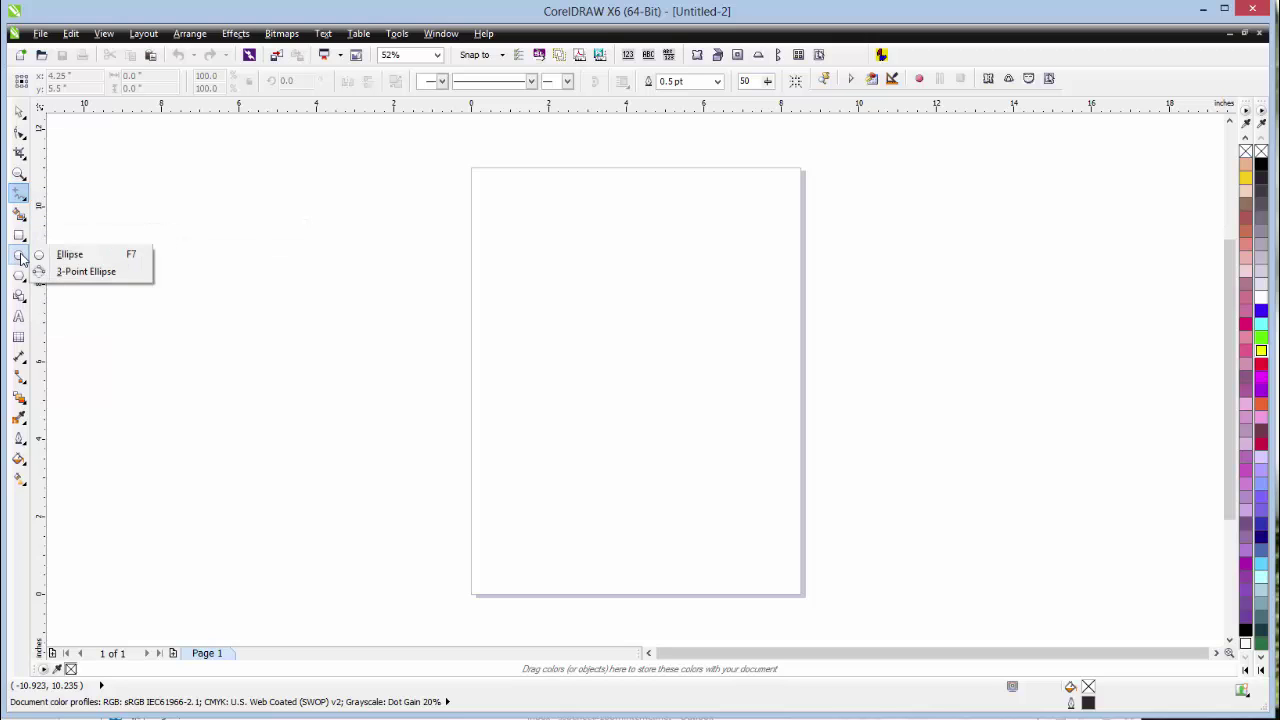
pyautogui.moveTo(28, 282)
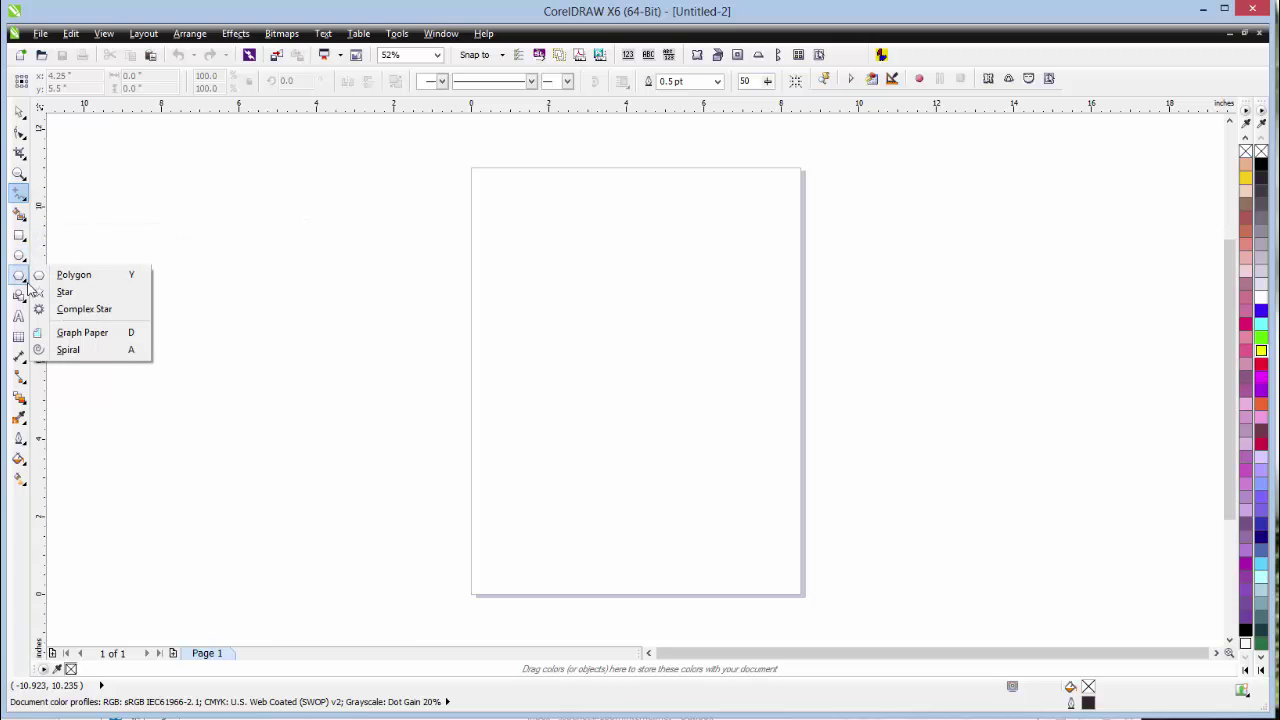
pyautogui.moveTo(20, 196)
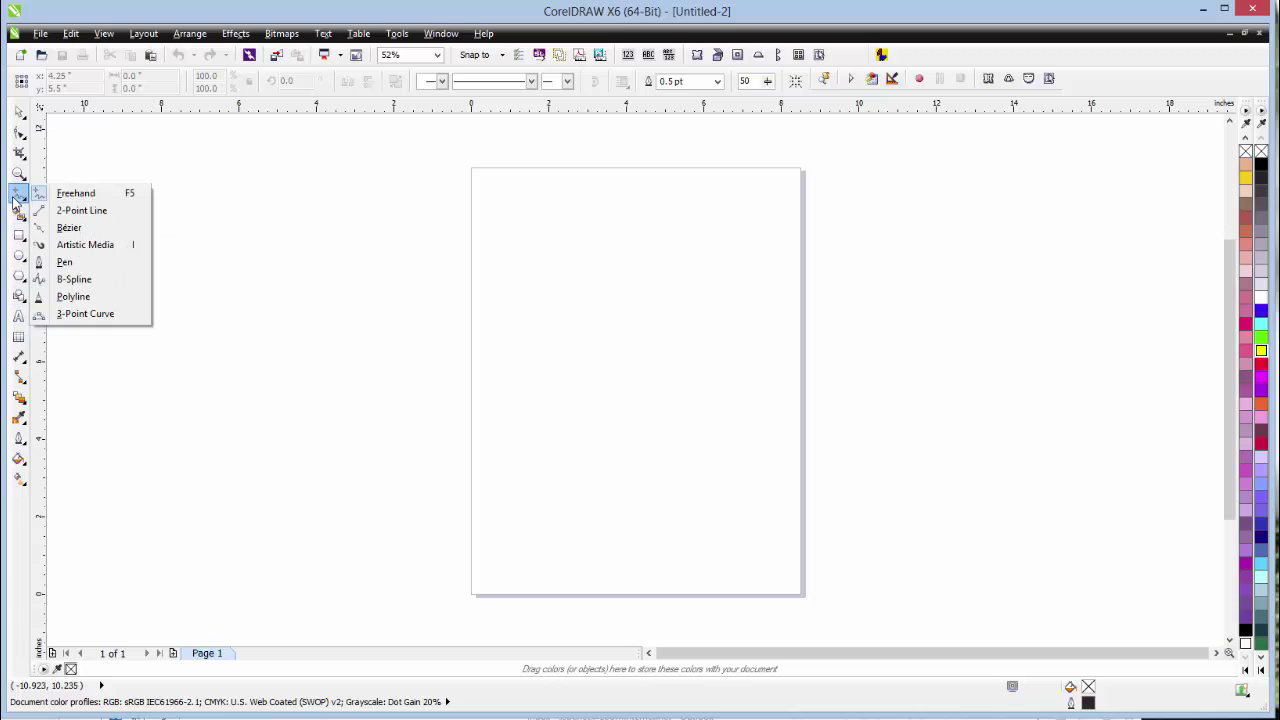
pyautogui.click(75, 196)
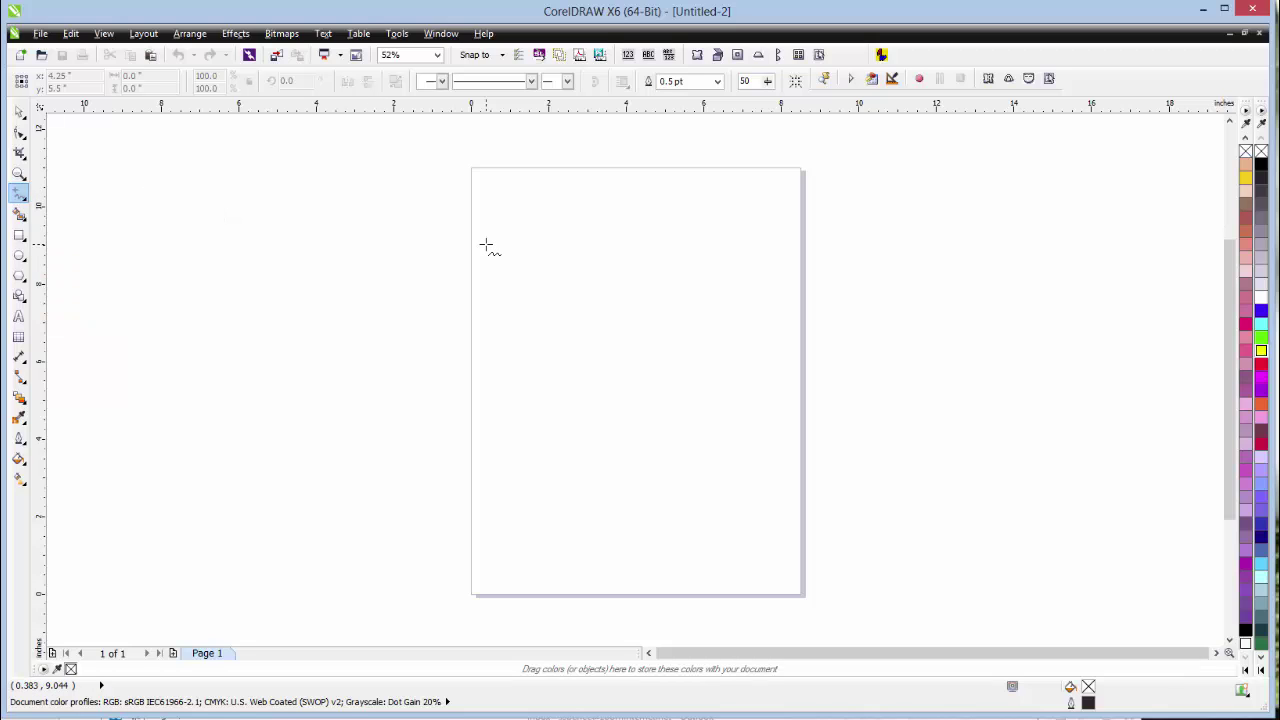
# - Sketch three wavy horizontal freehand lines, cross them with a downward curve, then deselect
pyautogui.moveTo(485, 245); pyautogui.dragTo(737, 226)
pyautogui.moveTo(499, 288); pyautogui.dragTo(747, 277)
pyautogui.moveTo(506, 324); pyautogui.dragTo(740, 320)
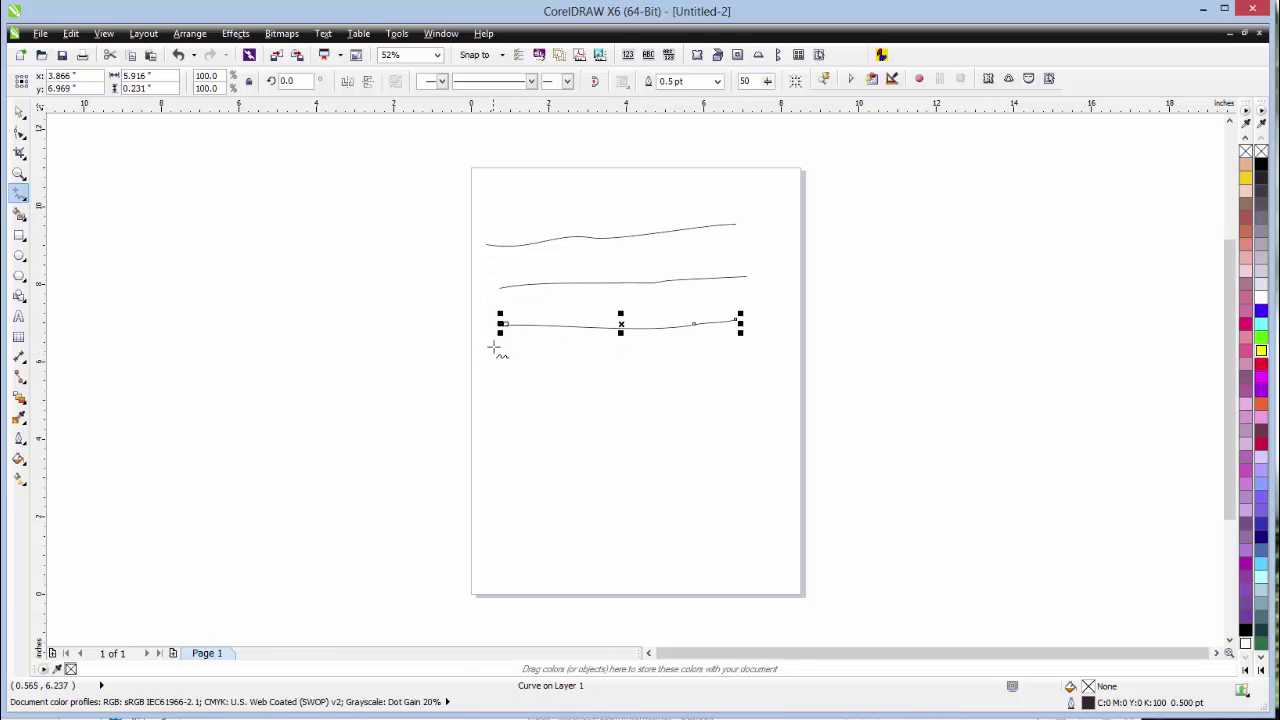
pyautogui.moveTo(517, 207); pyautogui.dragTo(693, 407)
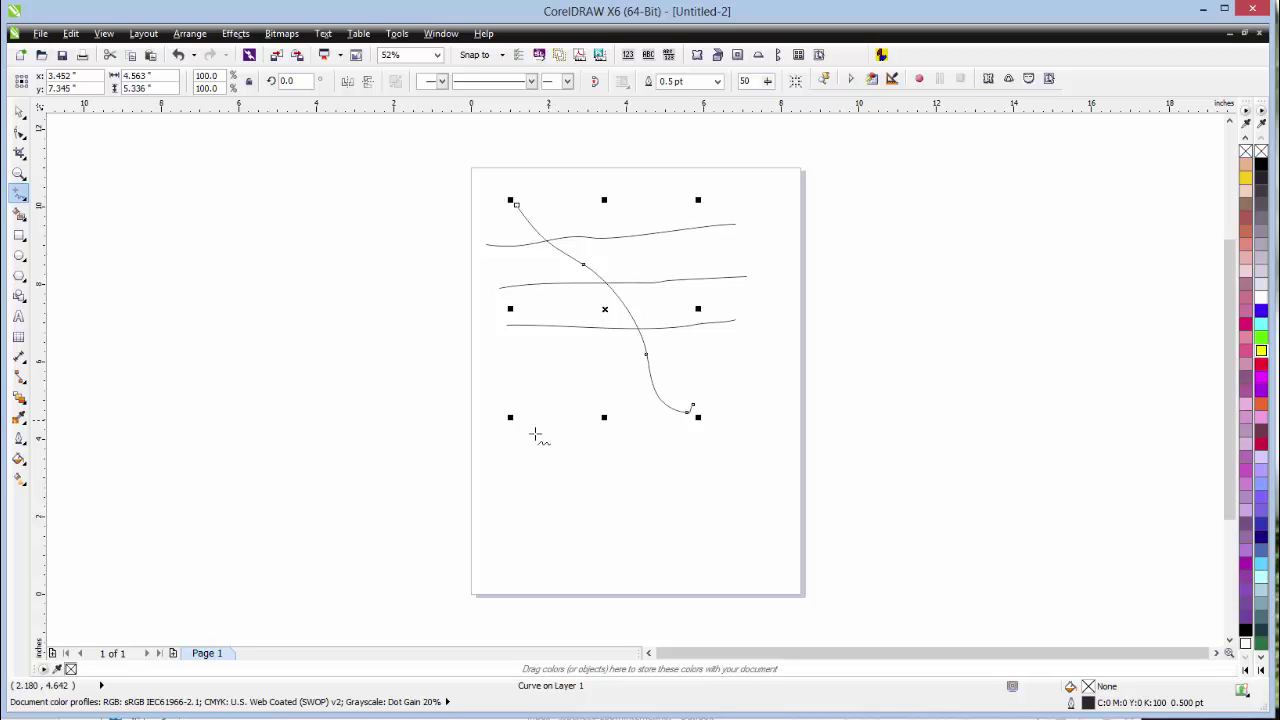
pyautogui.press('Escape')
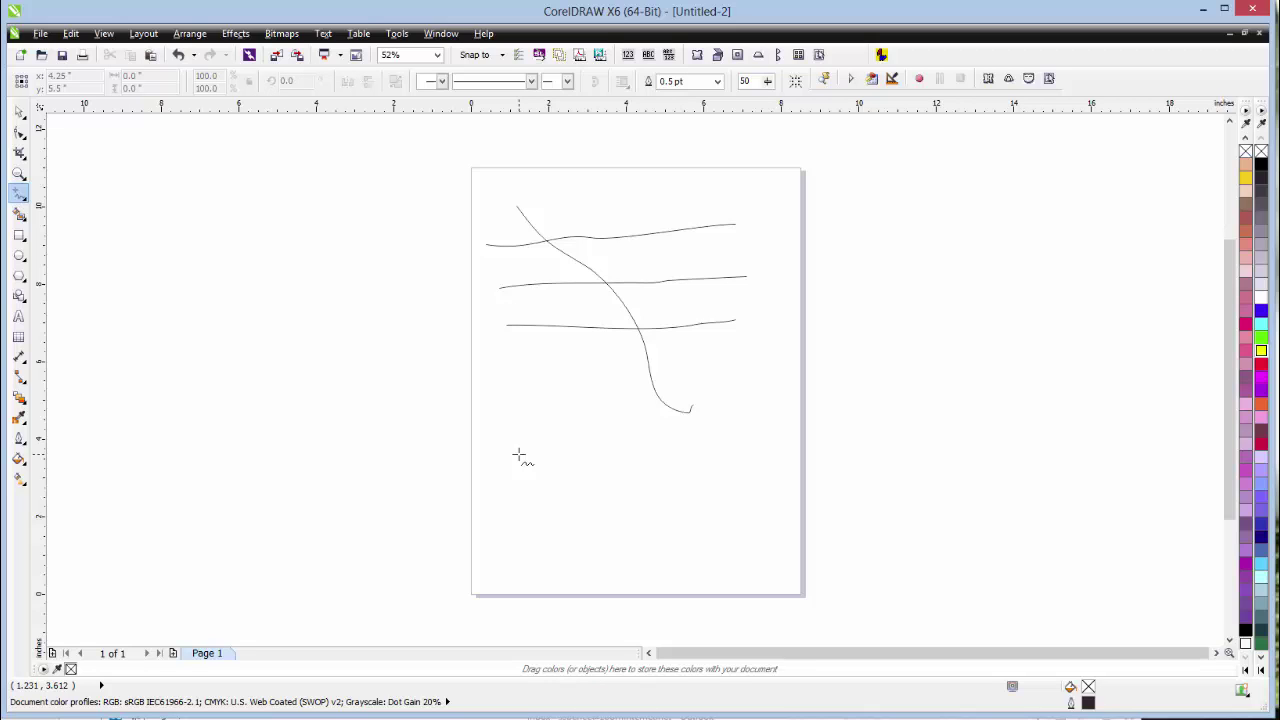
# - Draw a Ctrl-constrained horizontal line below the sketches, shorten it to about 5.088 in, and zoom in
pyautogui.click(518, 455)
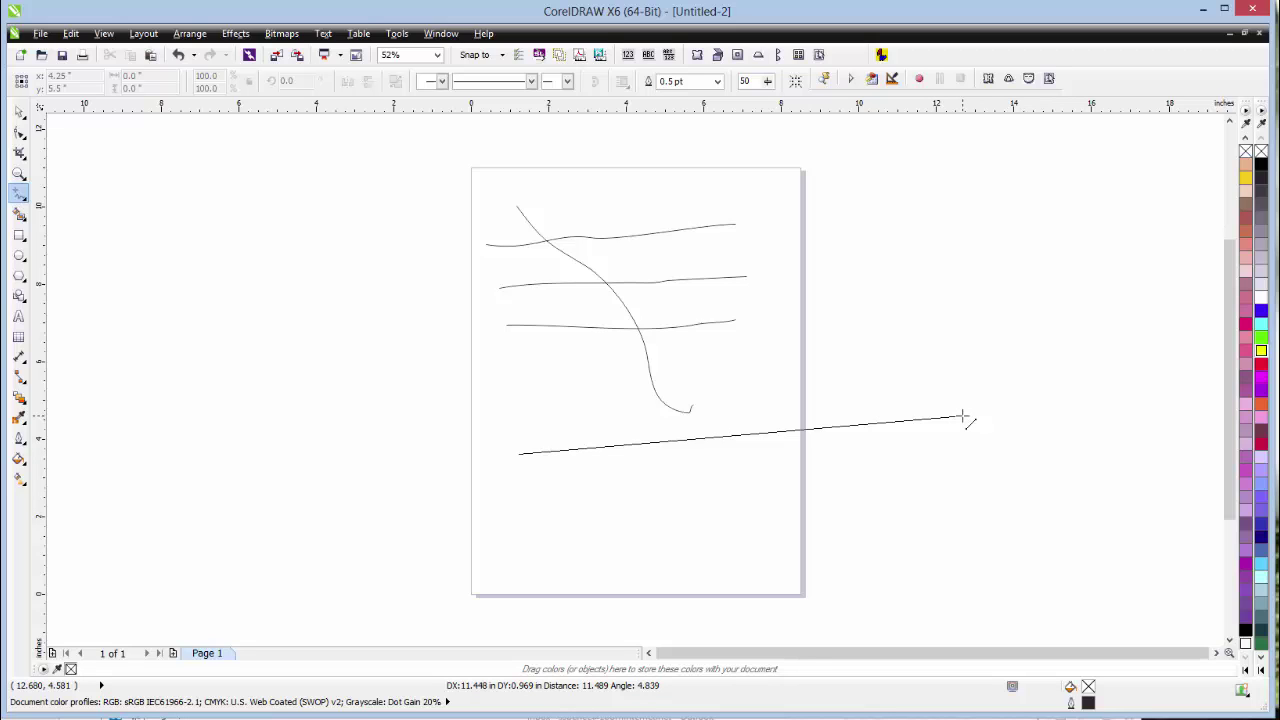
pyautogui.press('ctrl')
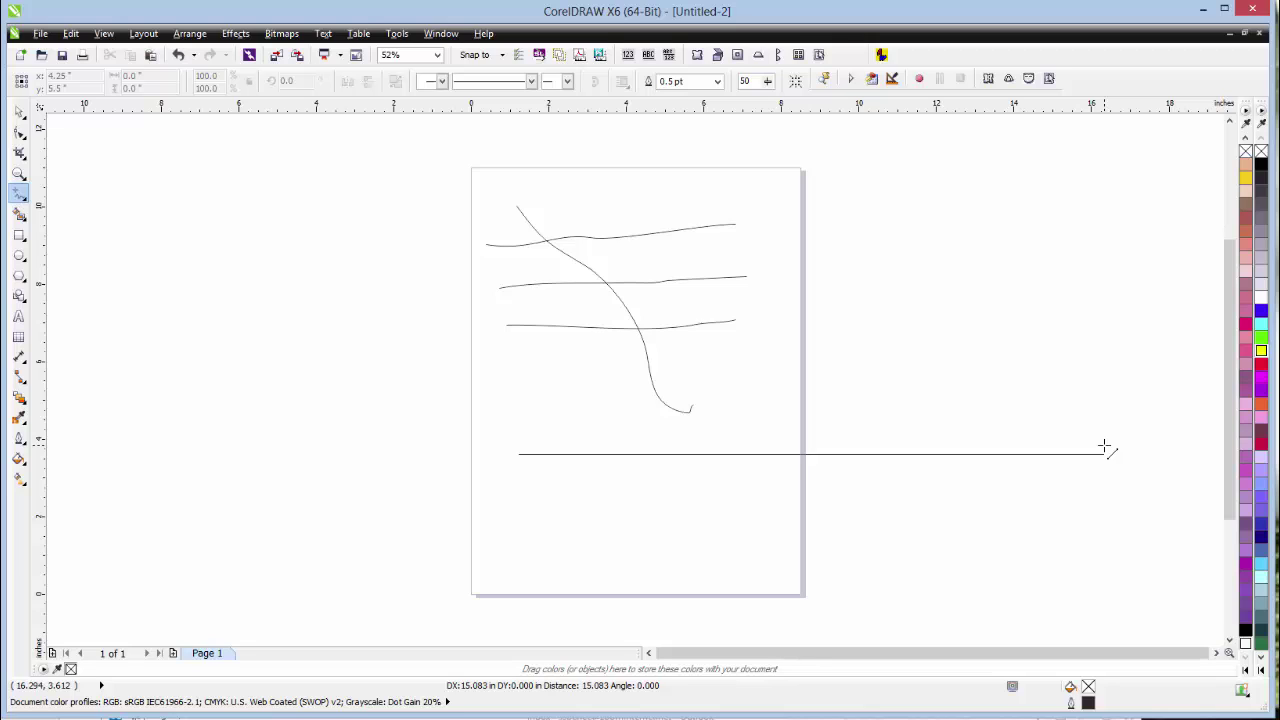
pyautogui.click(1104, 448)
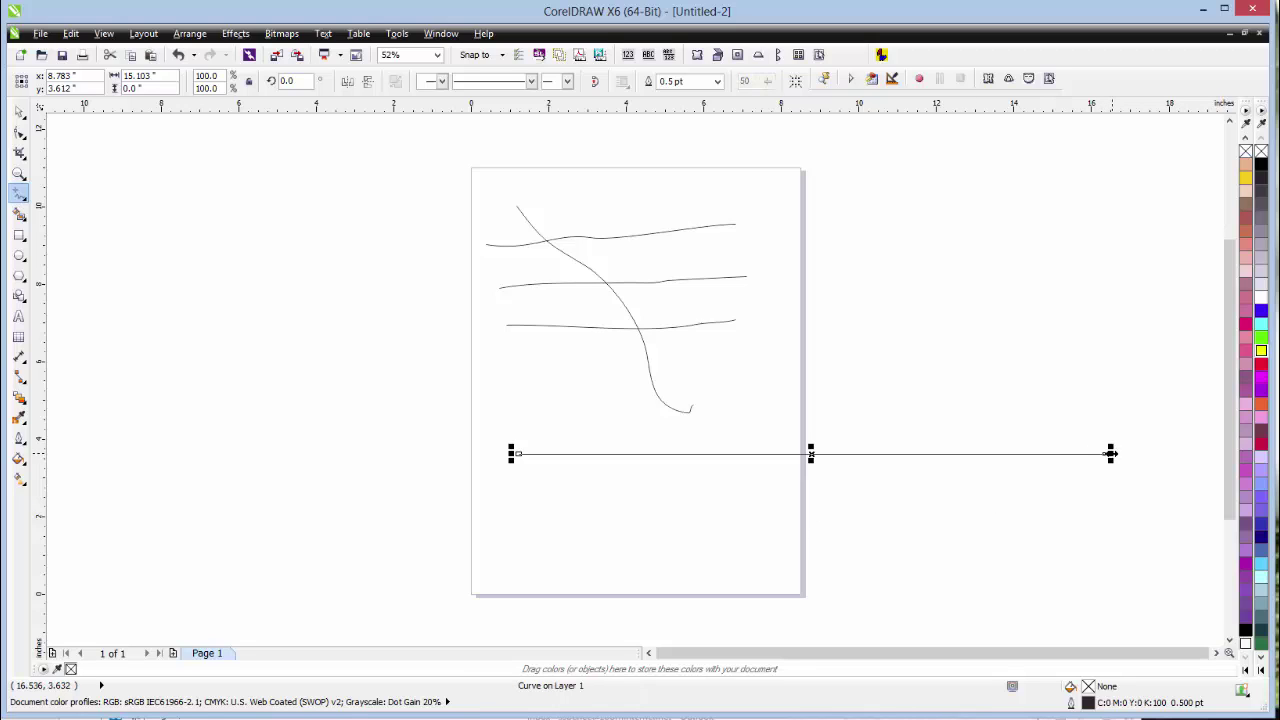
pyautogui.moveTo(1110, 454); pyautogui.dragTo(723, 477)
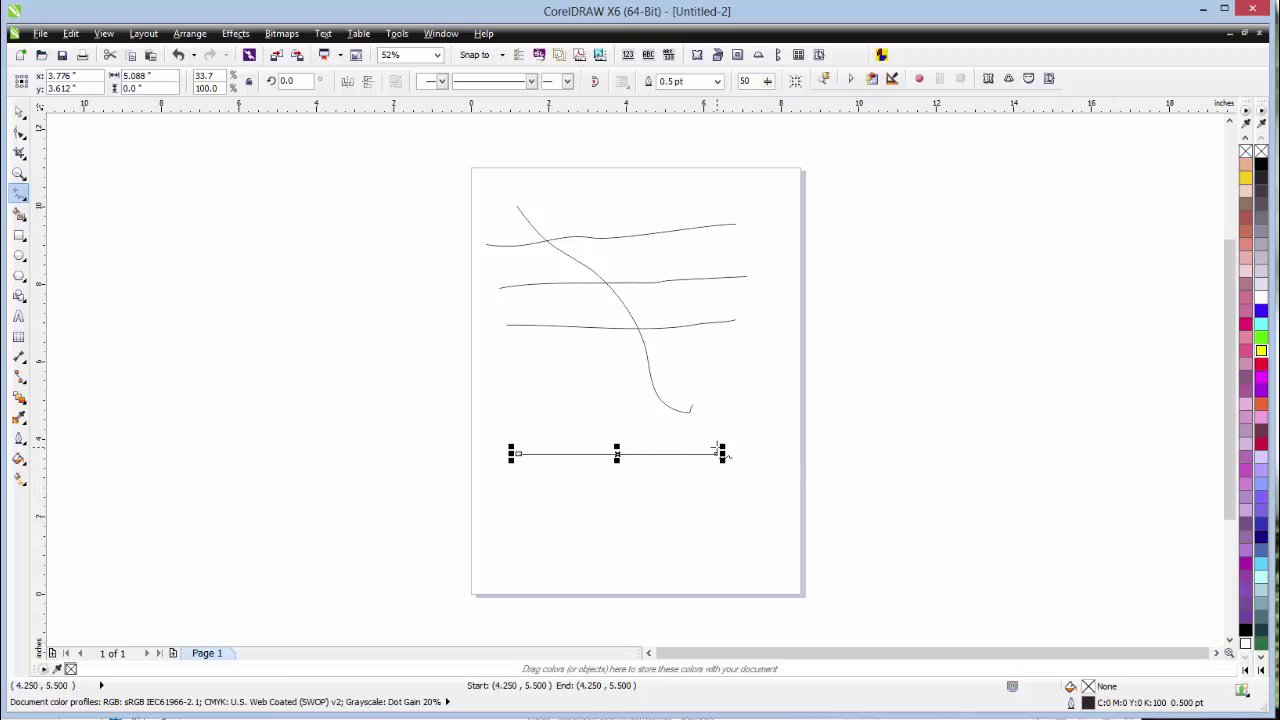
pyautogui.click(18, 174)
pyautogui.moveTo(491, 443); pyautogui.dragTo(745, 488)
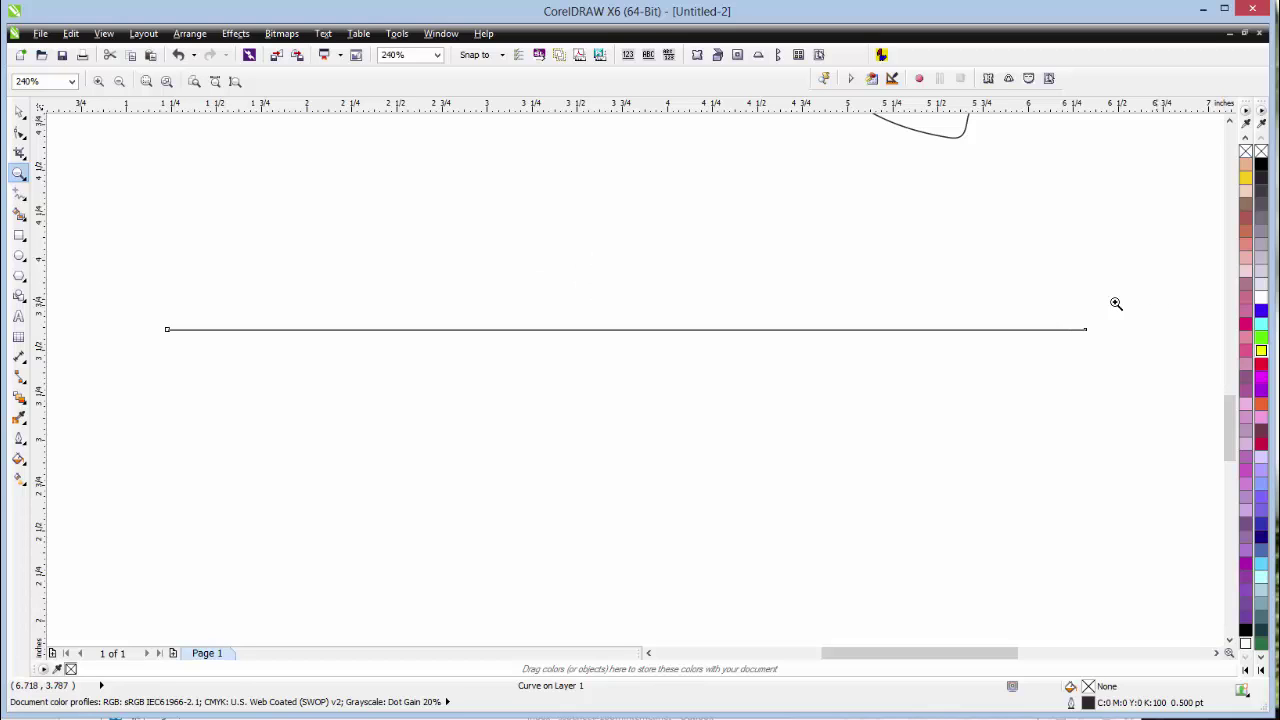
# - Step the line's outline width through the 1.5 pt and 8 pt presets up to 10 pt
pyautogui.click(20, 440)
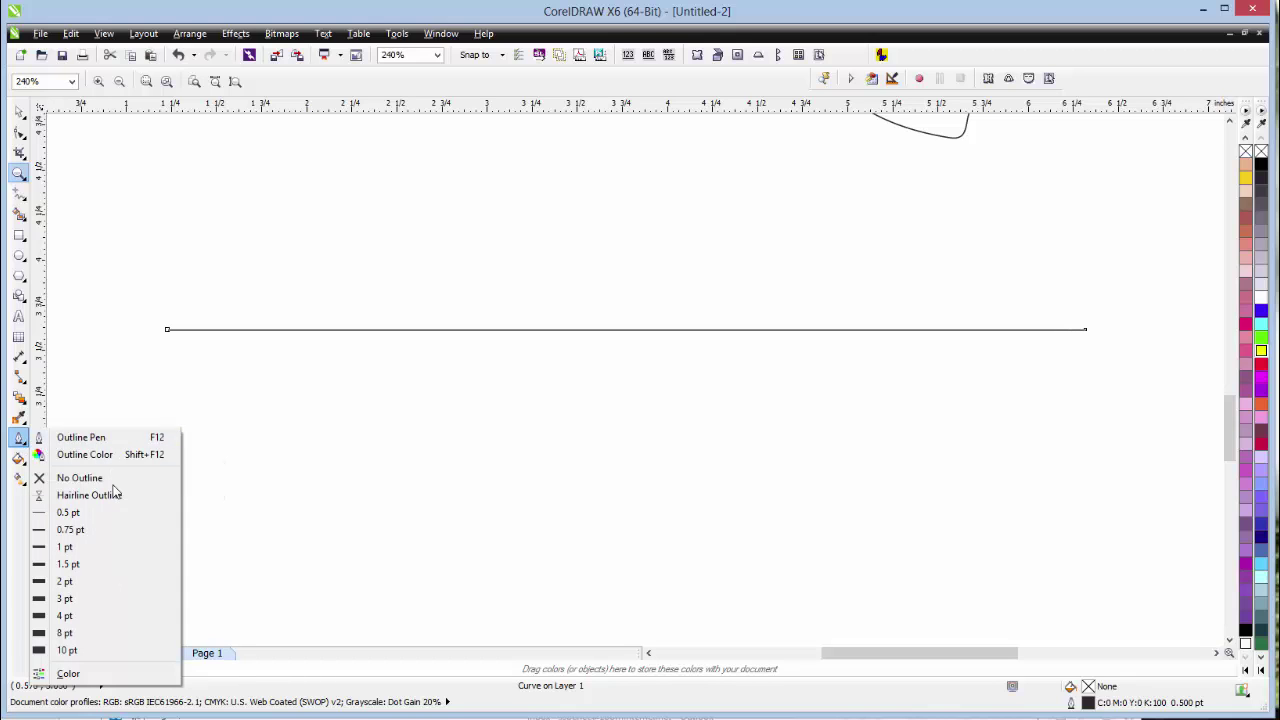
pyautogui.click(127, 566)
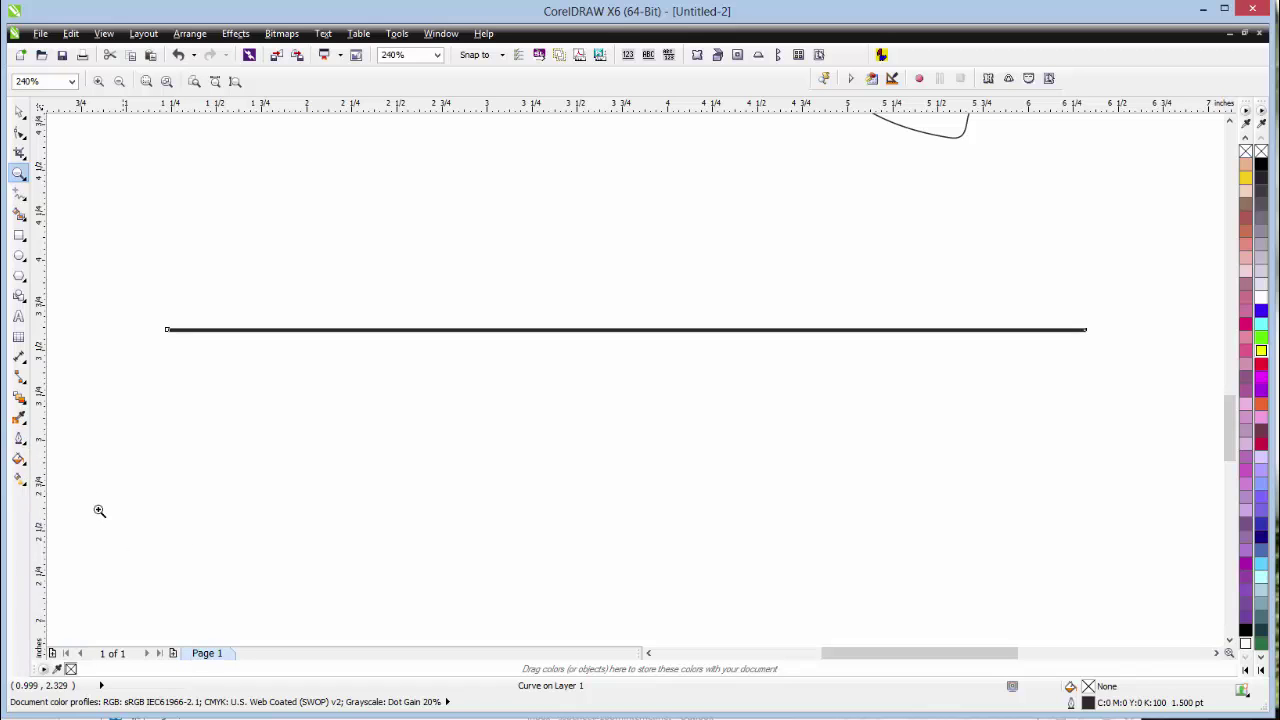
pyautogui.click(19, 440)
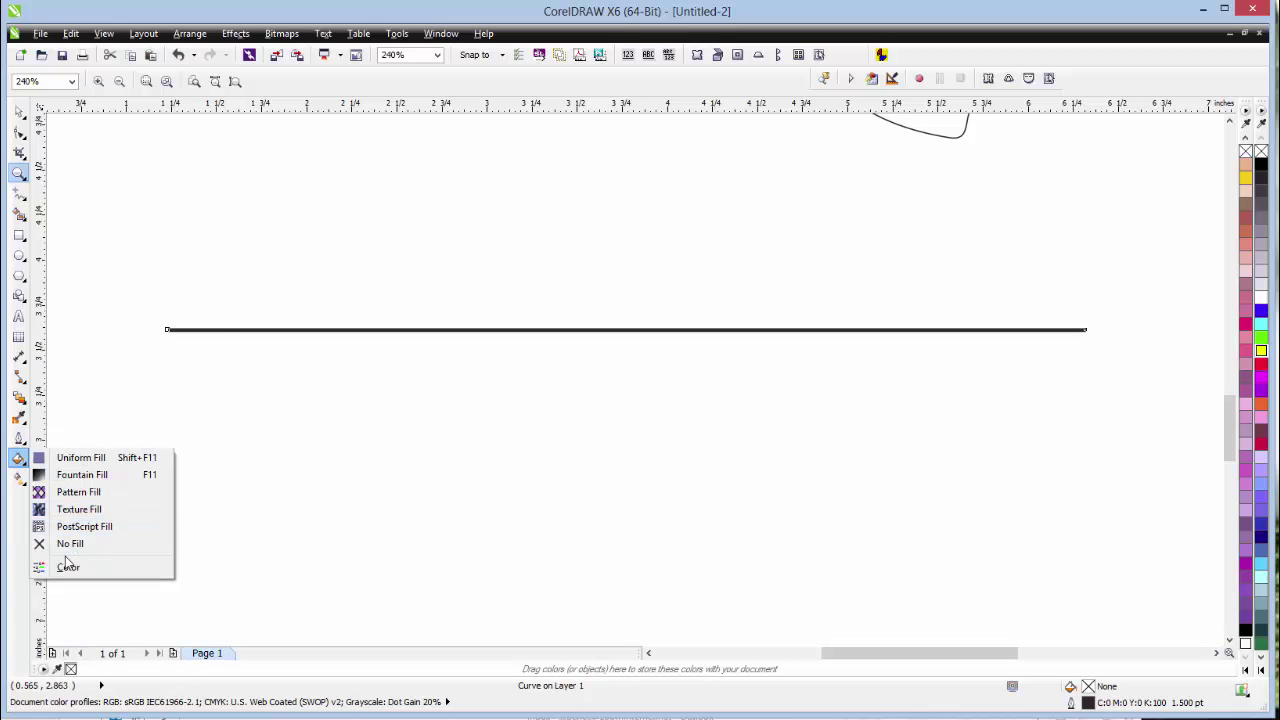
pyautogui.click(19, 440)
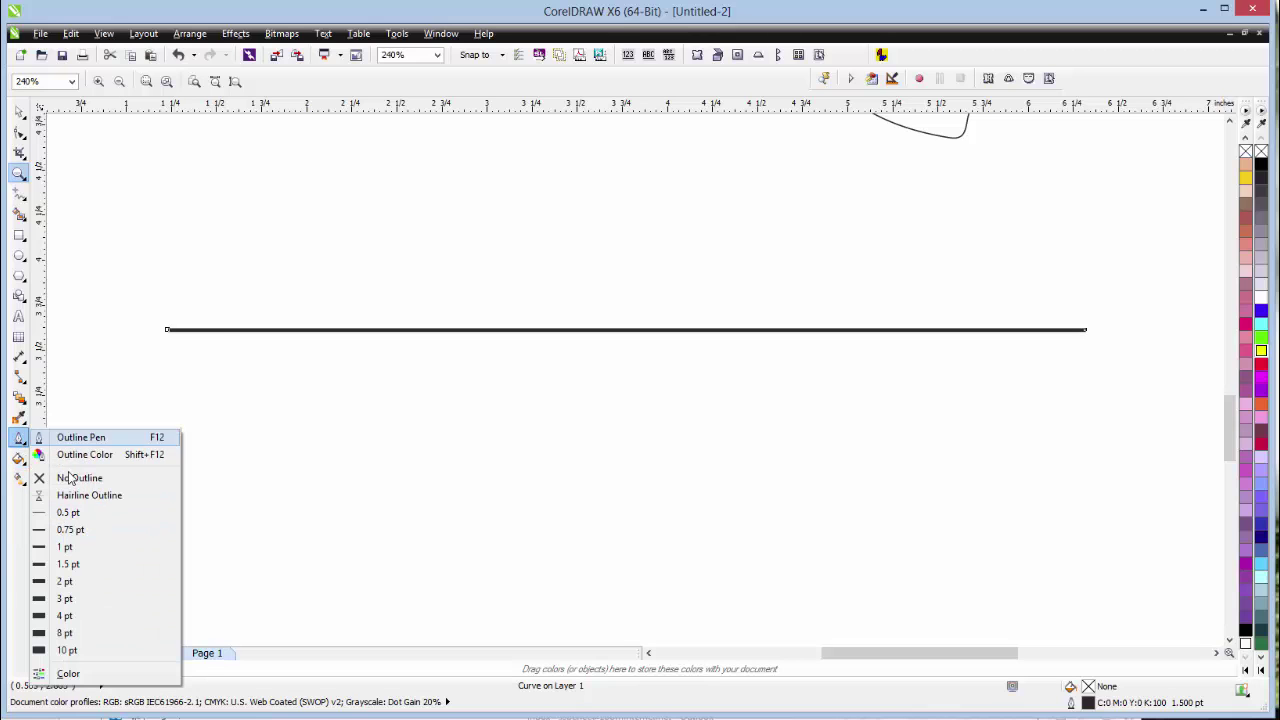
pyautogui.click(92, 633)
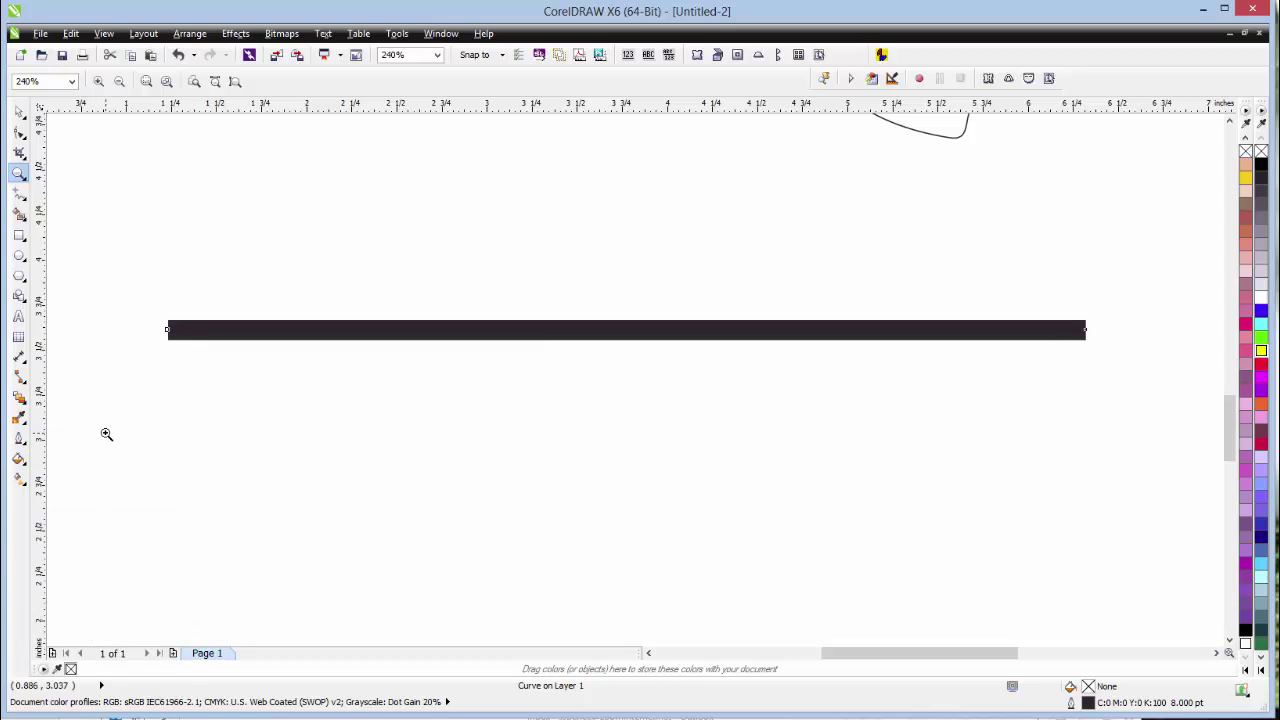
pyautogui.click(19, 440)
pyautogui.click(67, 650)
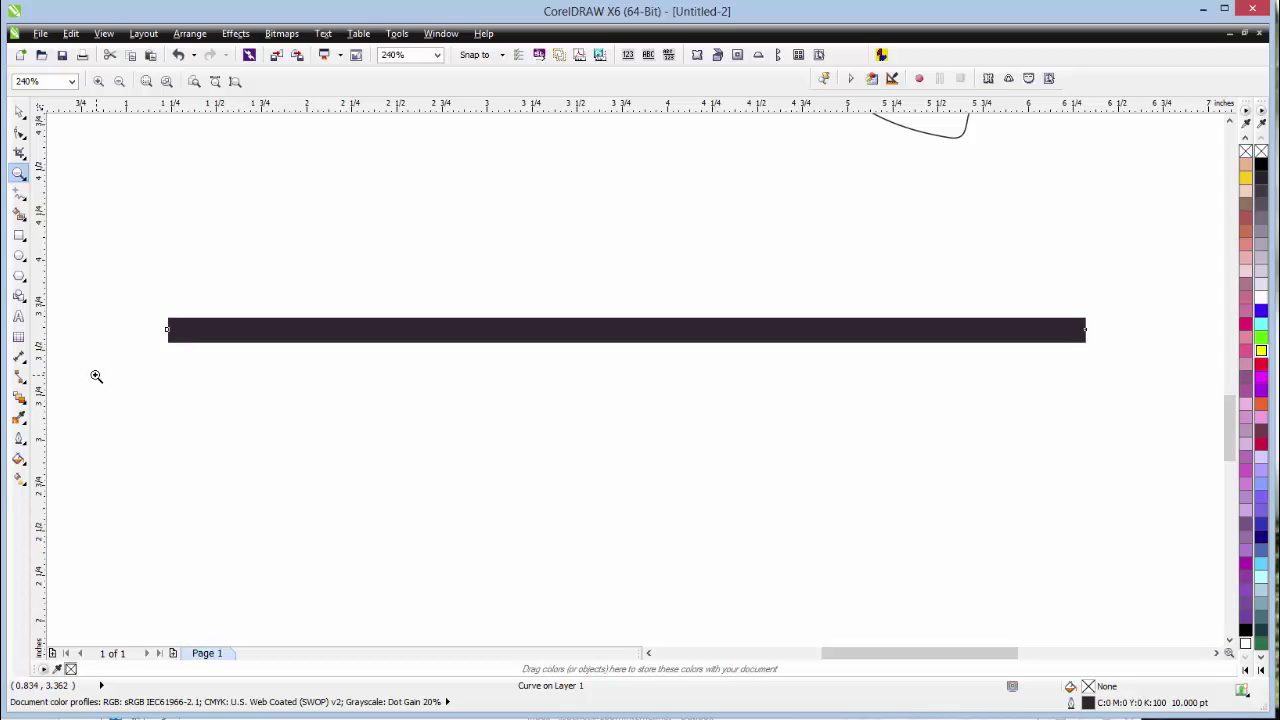
pyautogui.click(19, 440)
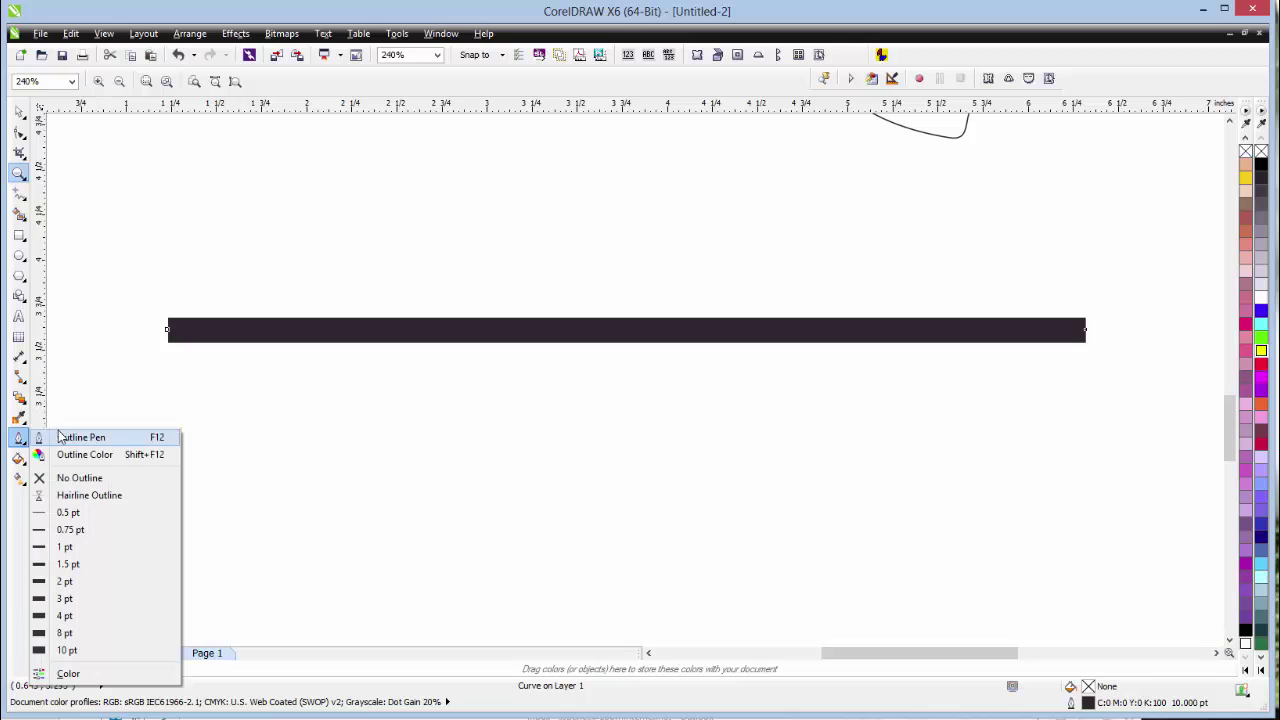
# - Set the line's outline width to 25 pt in the Outline Pen dialog
pyautogui.click(95, 441)
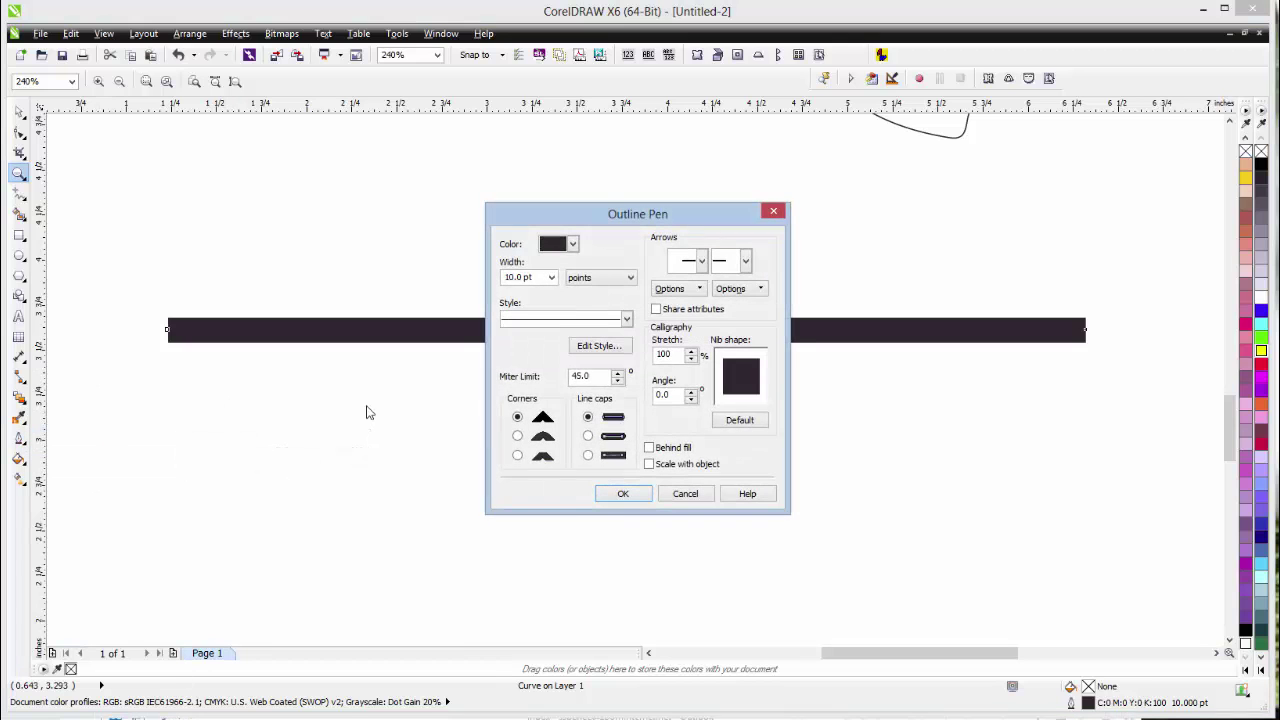
pyautogui.doubleClick(540, 279)
pyautogui.write('25')
pyautogui.press('Return')
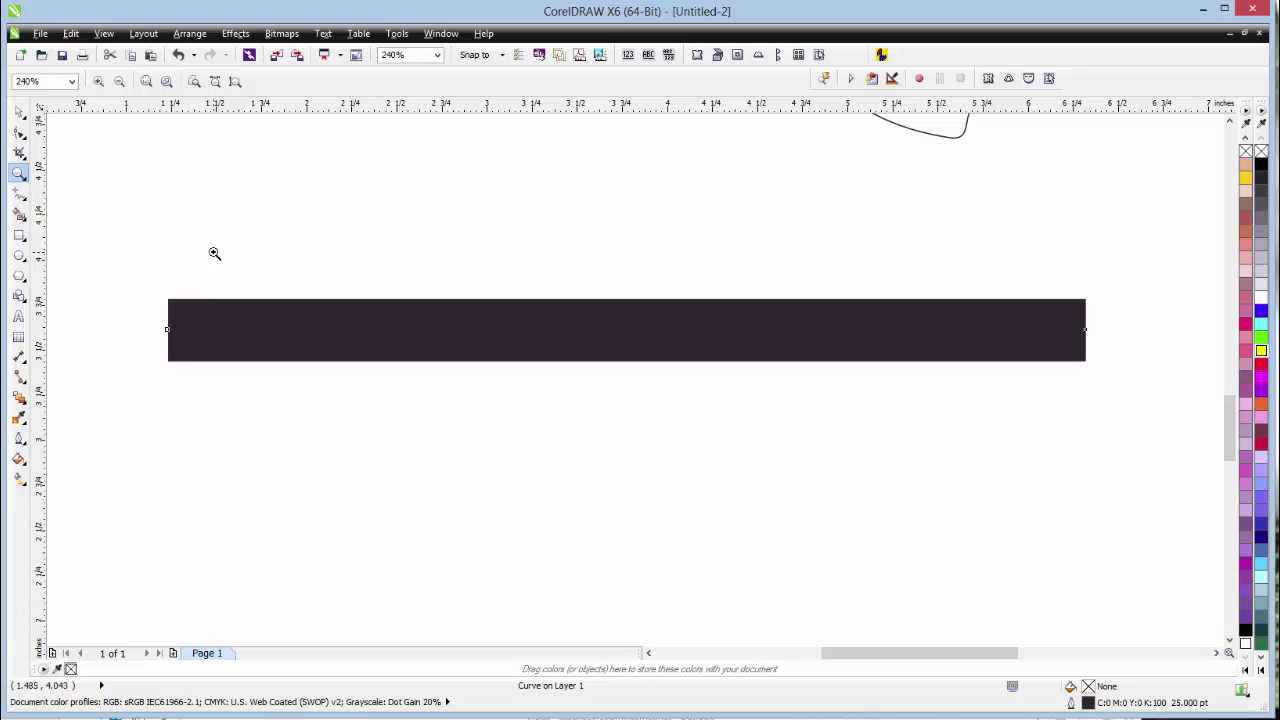
pyautogui.moveTo(121, 277); pyautogui.dragTo(245, 384)
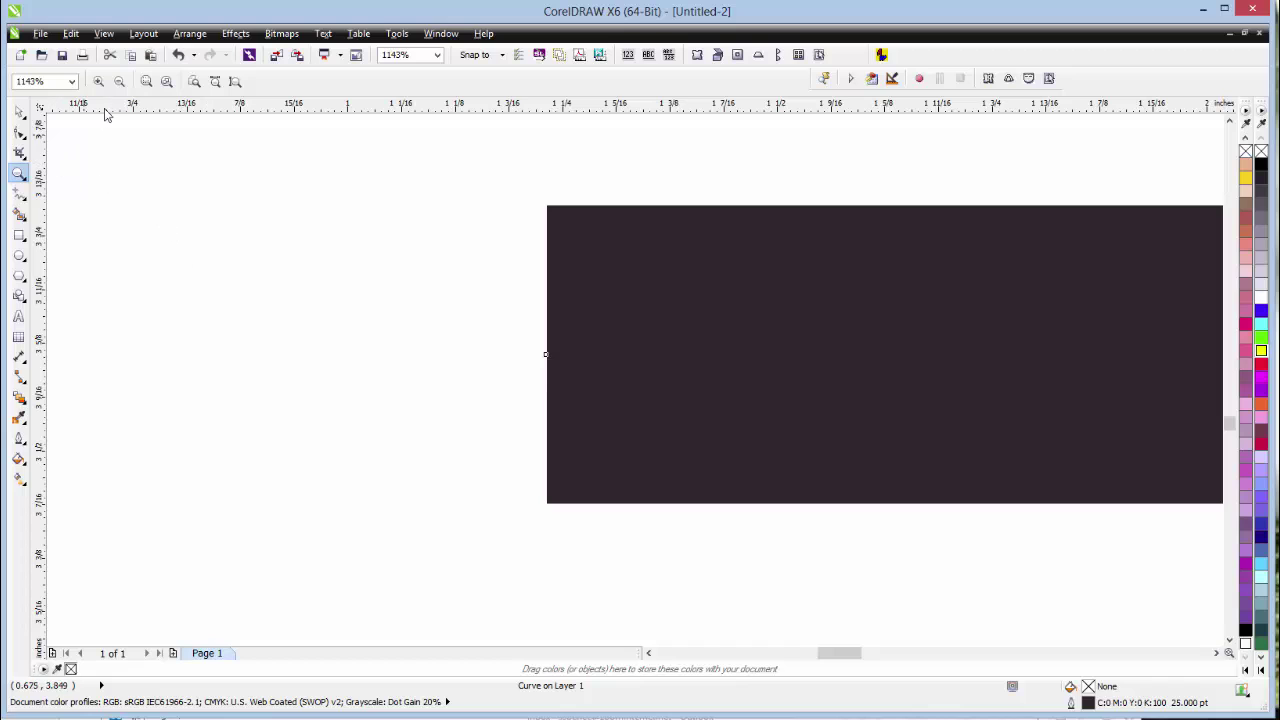
pyautogui.click(119, 81)
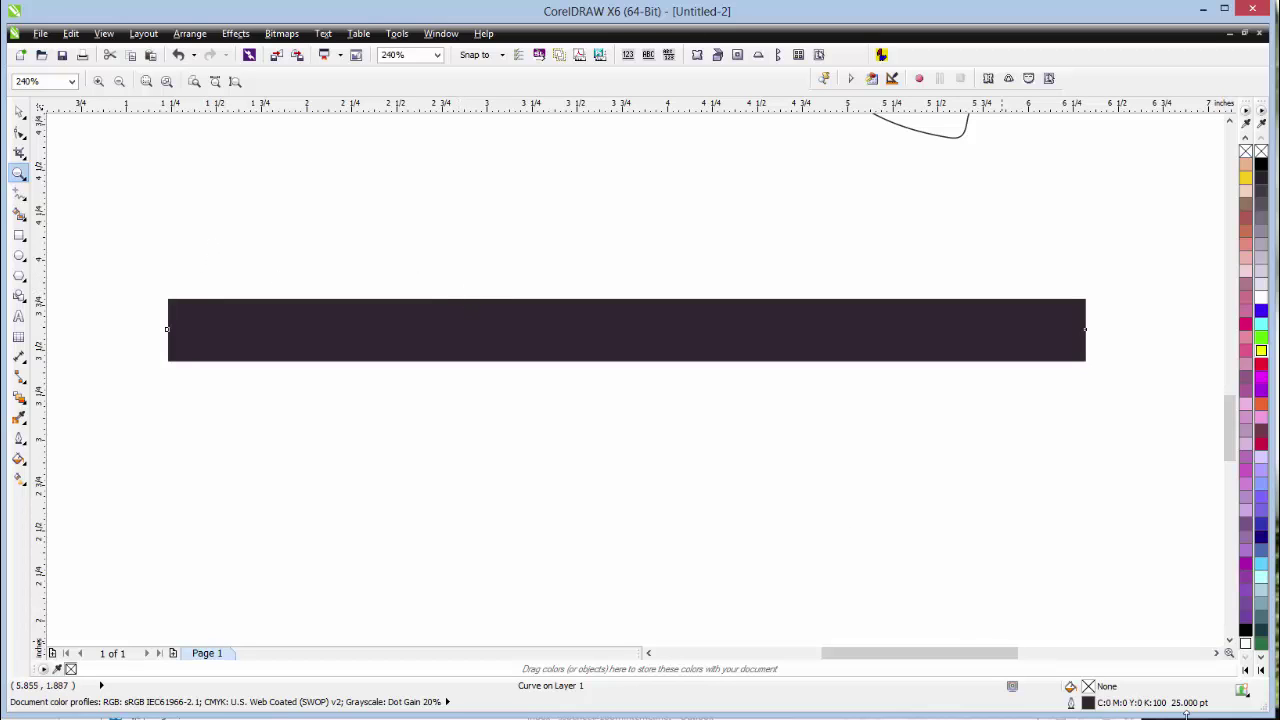
# - Draw a rectangle below the bar, give it an 8 pt outline, and scale it down to 16.8%
pyautogui.hotkey('ctrl', 'z')
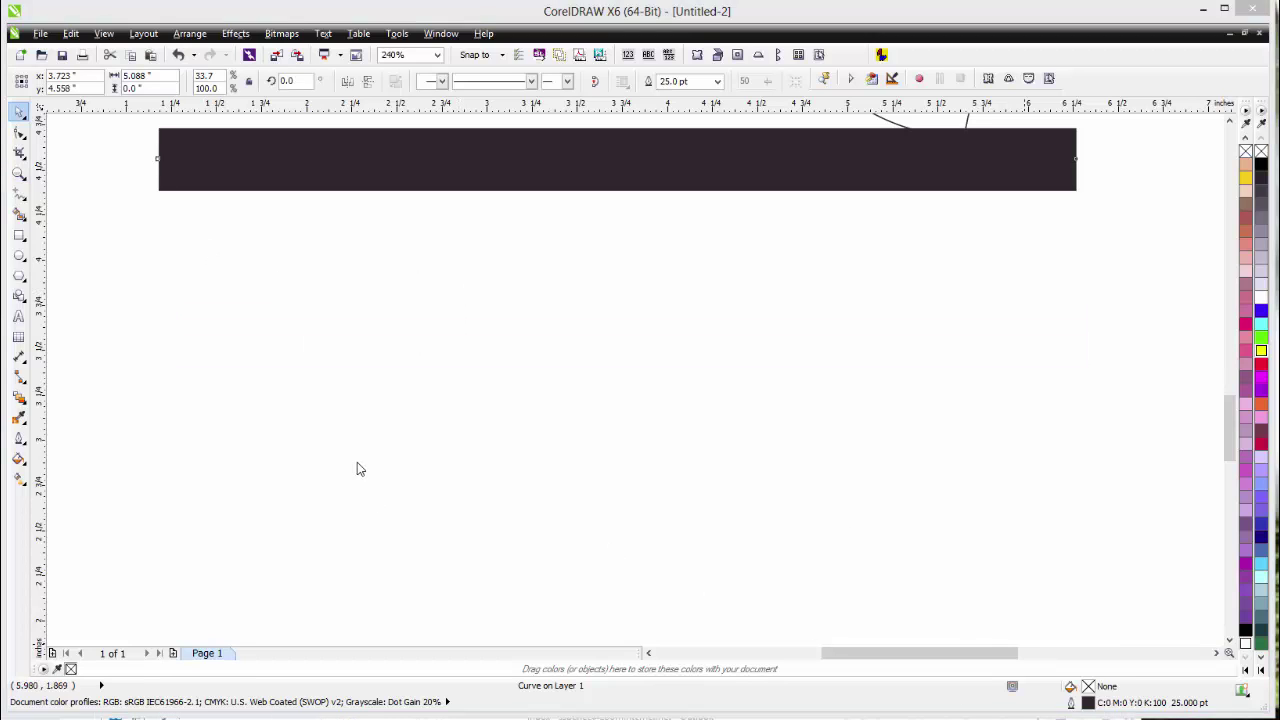
pyautogui.click(19, 235)
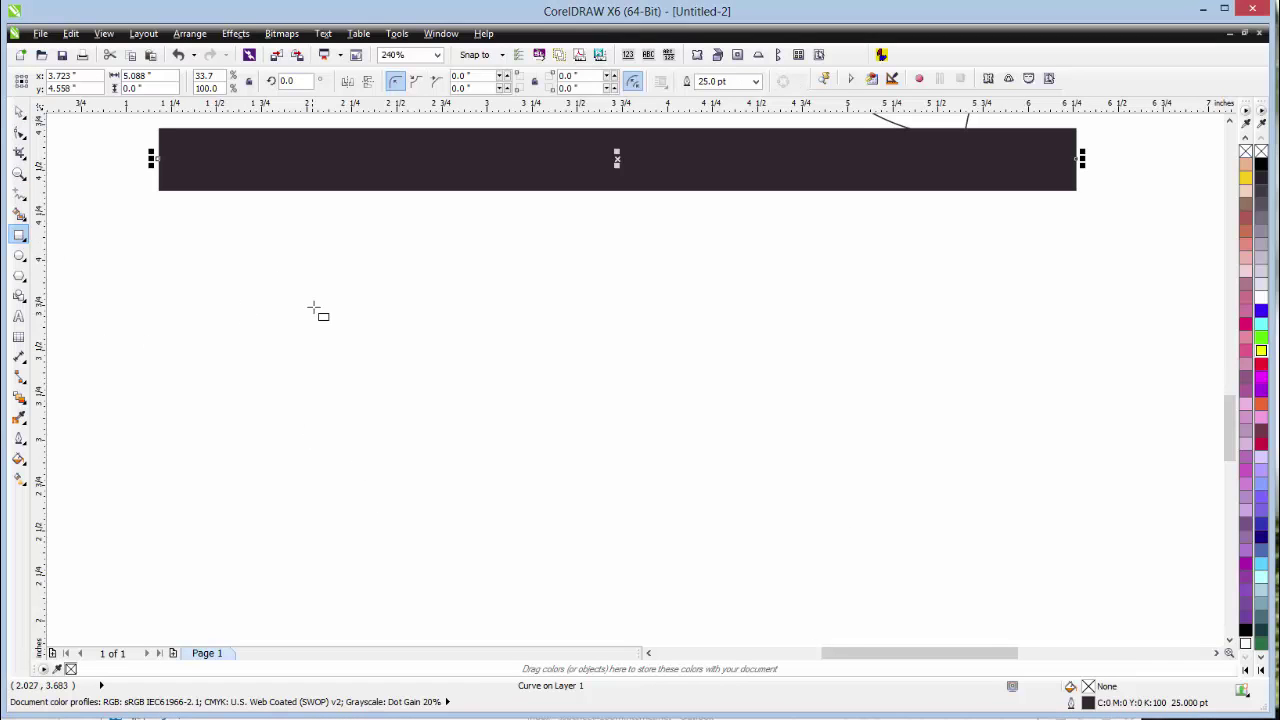
pyautogui.moveTo(313, 307); pyautogui.dragTo(682, 484)
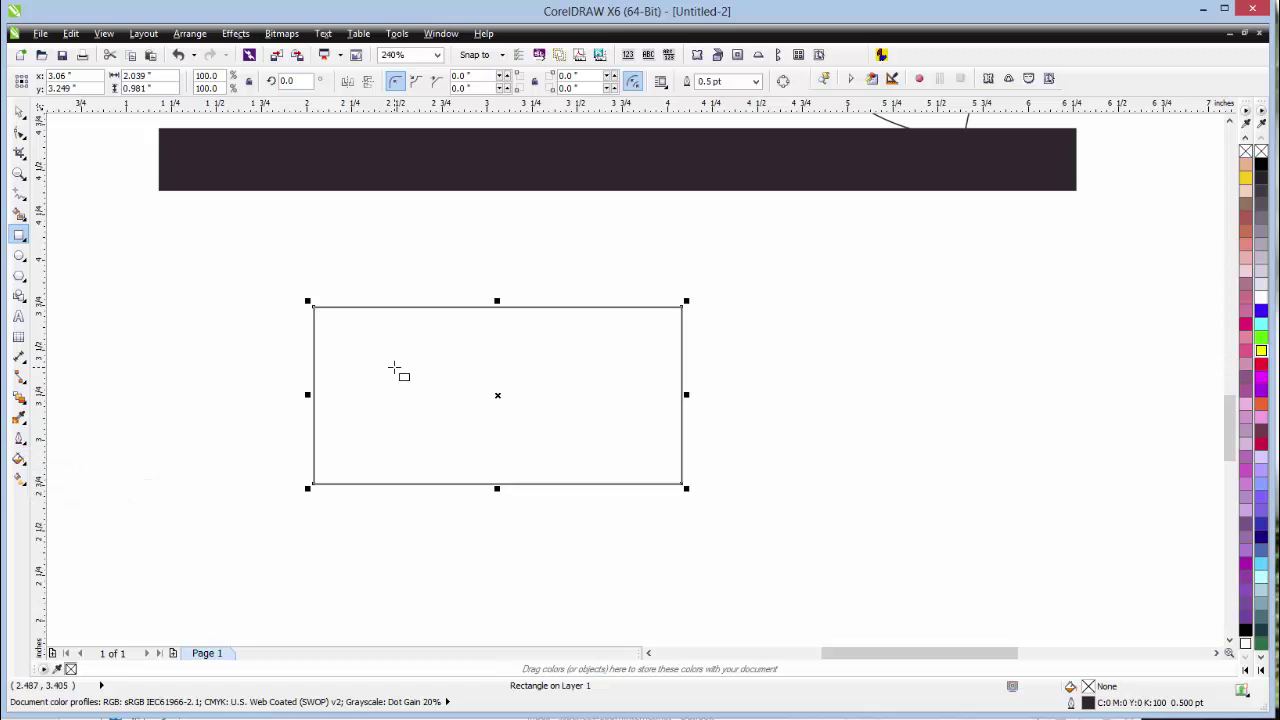
pyautogui.click(22, 442)
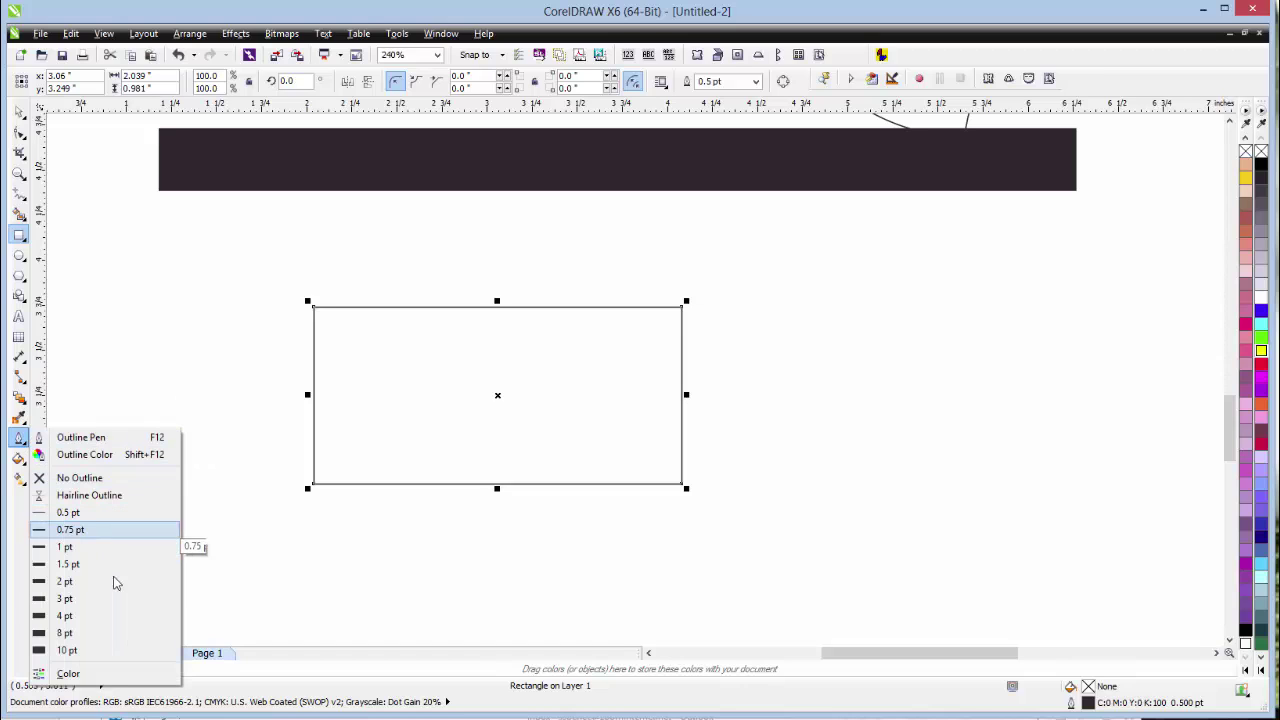
pyautogui.click(117, 632)
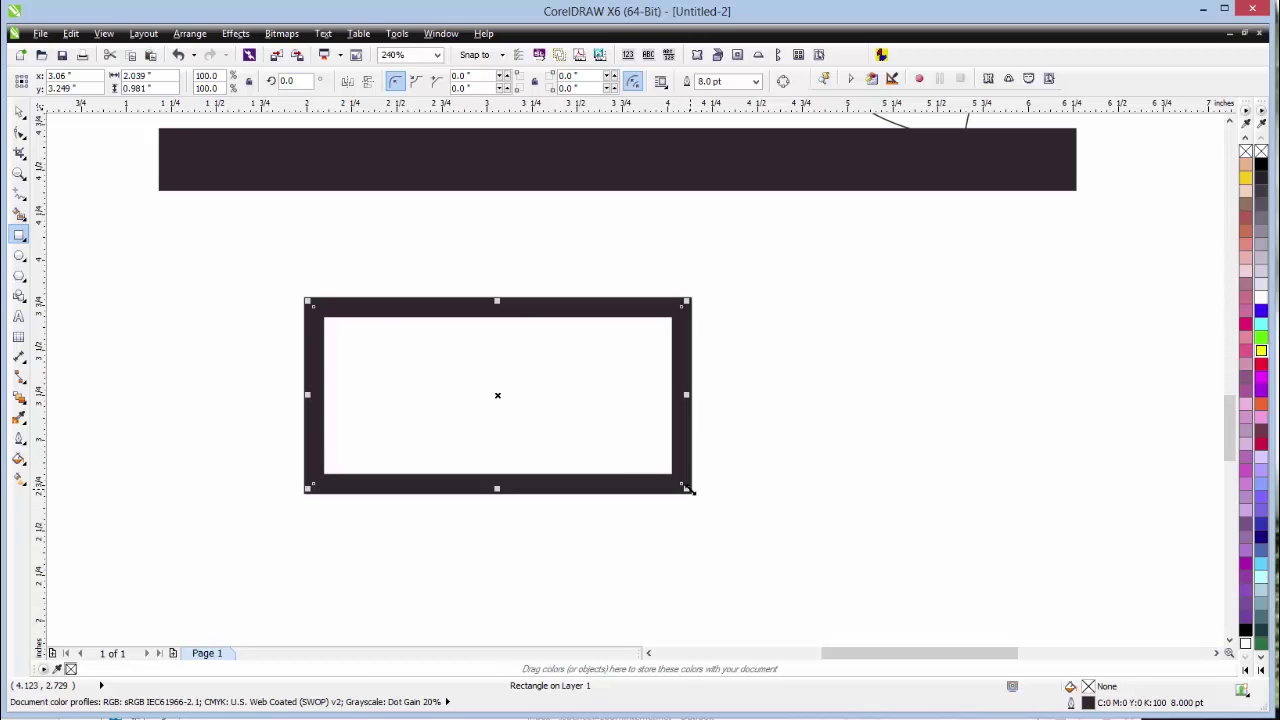
pyautogui.moveTo(688, 490); pyautogui.dragTo(476, 376)
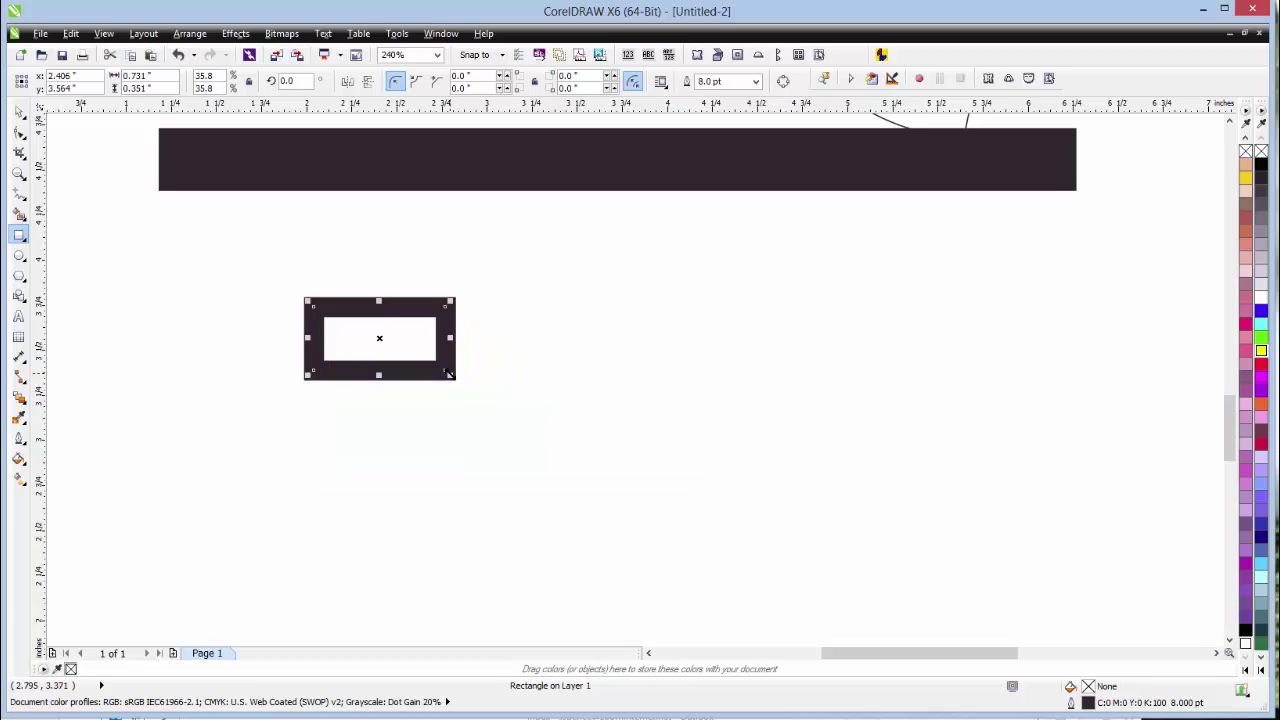
pyautogui.moveTo(449, 374); pyautogui.dragTo(384, 346)
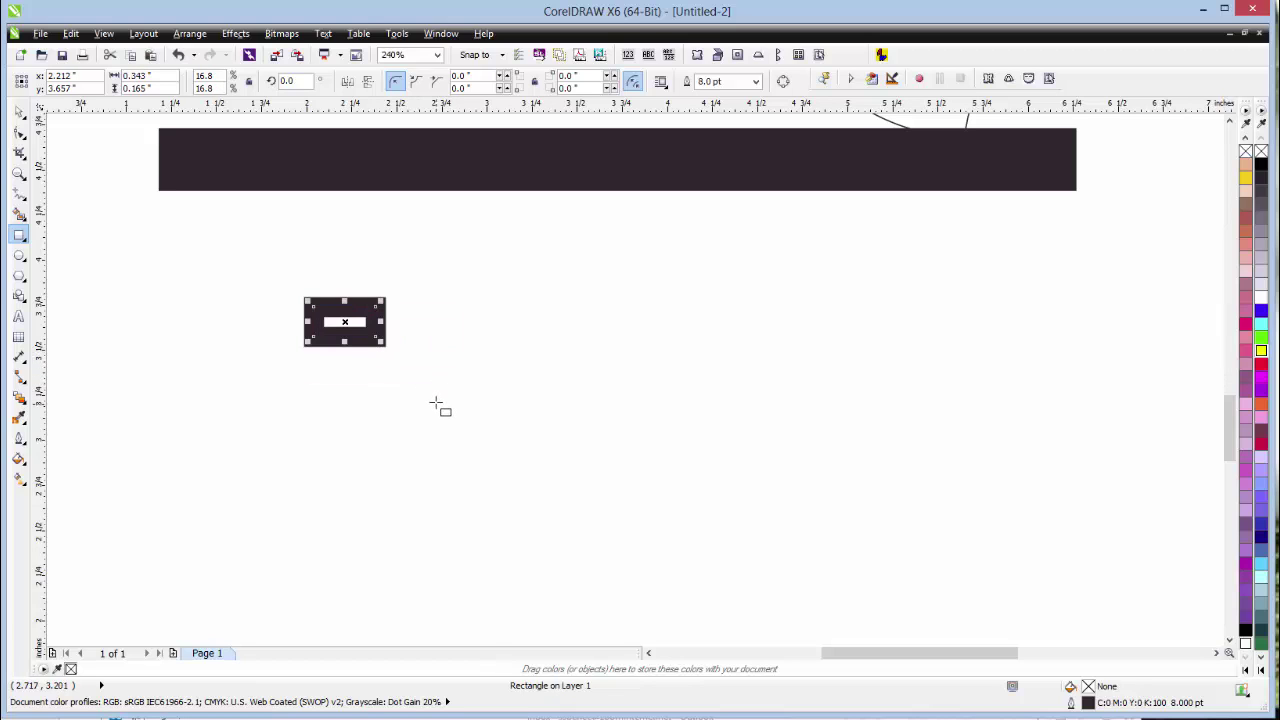
# - Zoom in on the small rectangle and drag its top-left handle to rescale it to 19.0% (0.388 × 0.187 in)
pyautogui.click(20, 174)
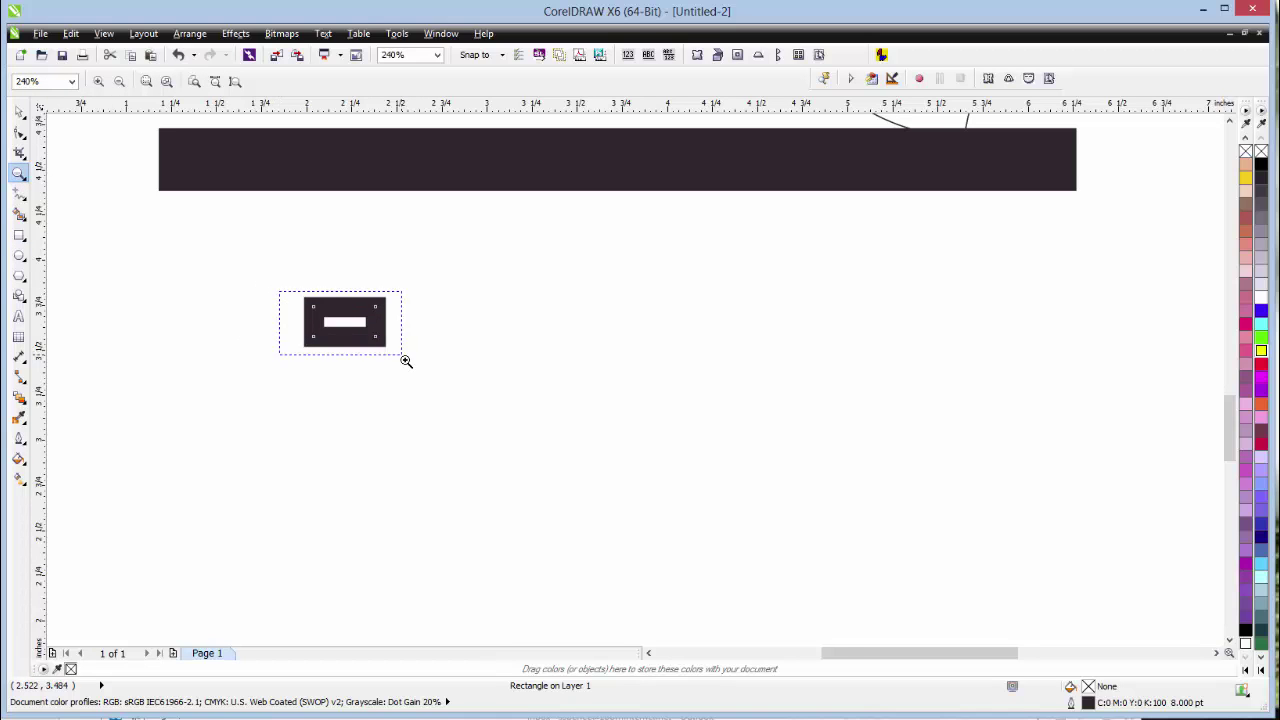
pyautogui.moveTo(410, 363); pyautogui.dragTo(406, 360)
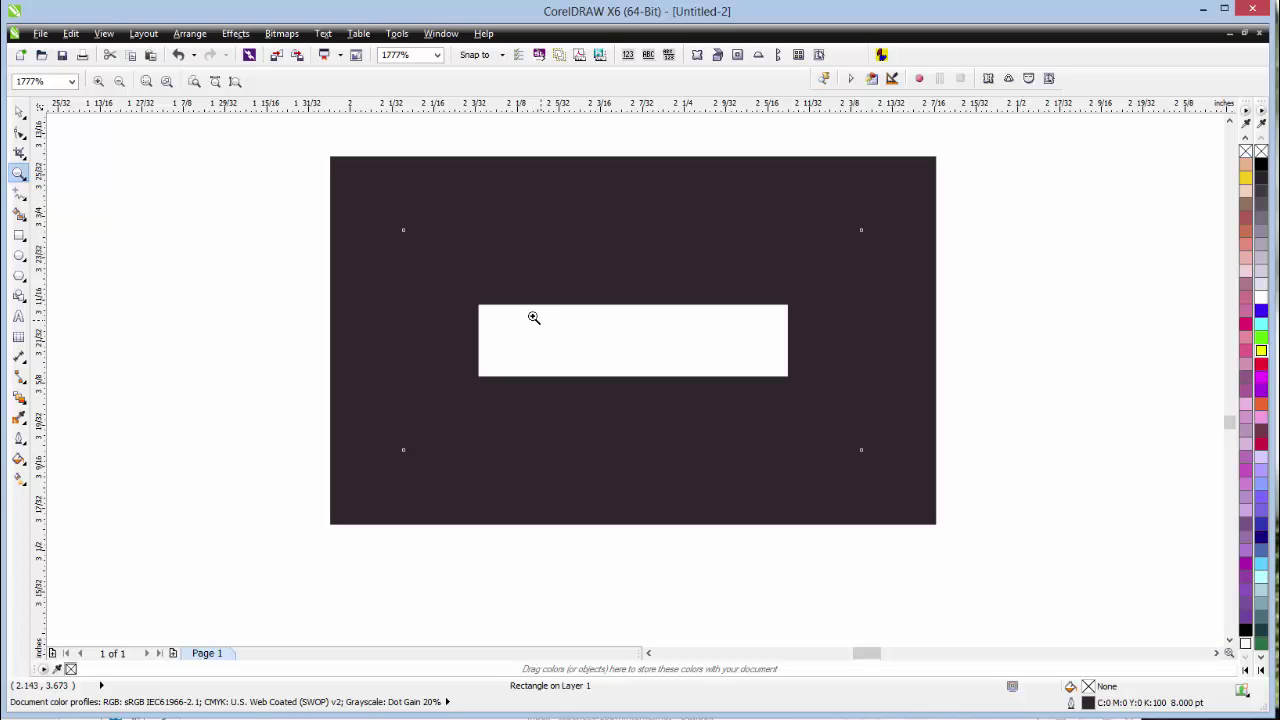
pyautogui.click(19, 112)
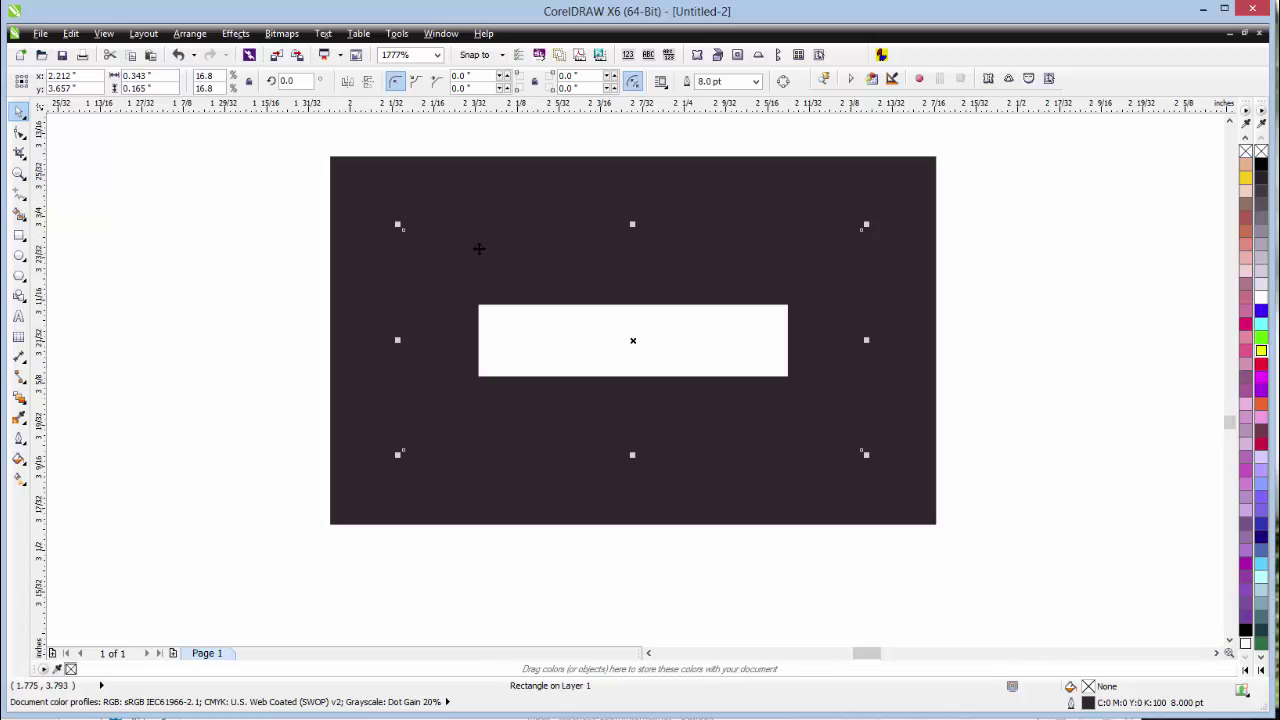
pyautogui.moveTo(397, 224); pyautogui.dragTo(575, 306)
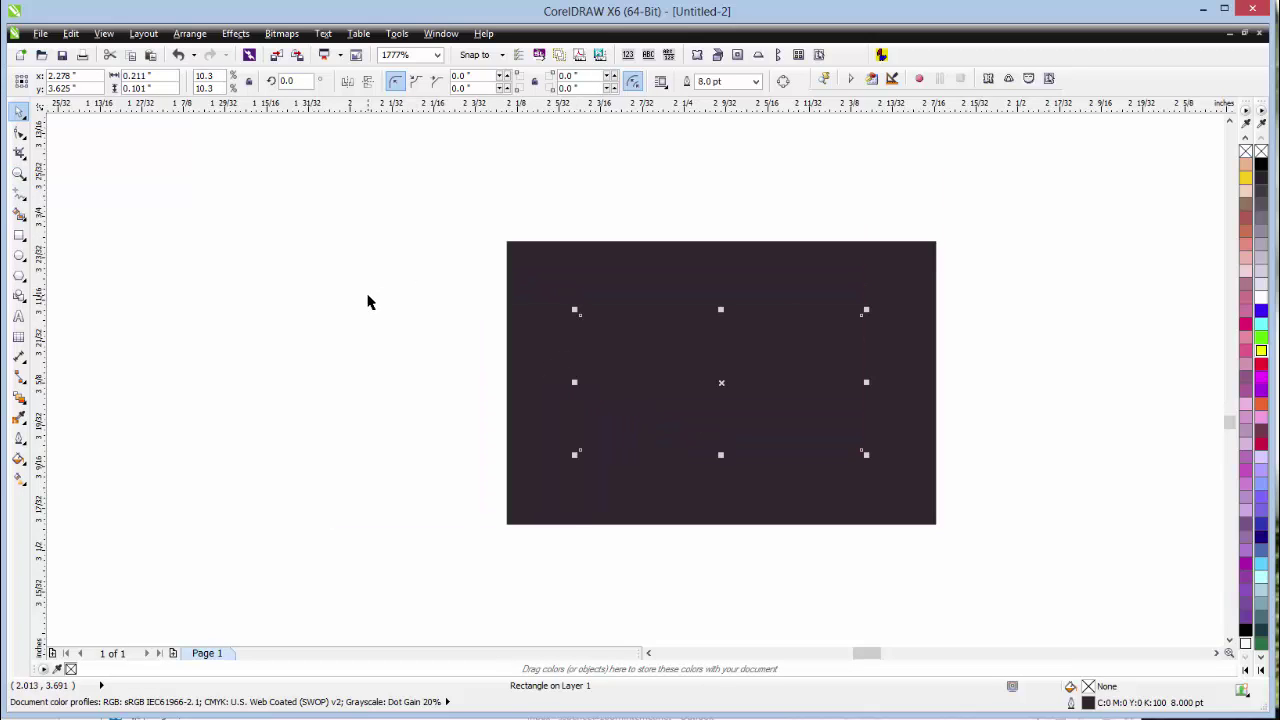
pyautogui.moveTo(576, 310); pyautogui.dragTo(190, 194)
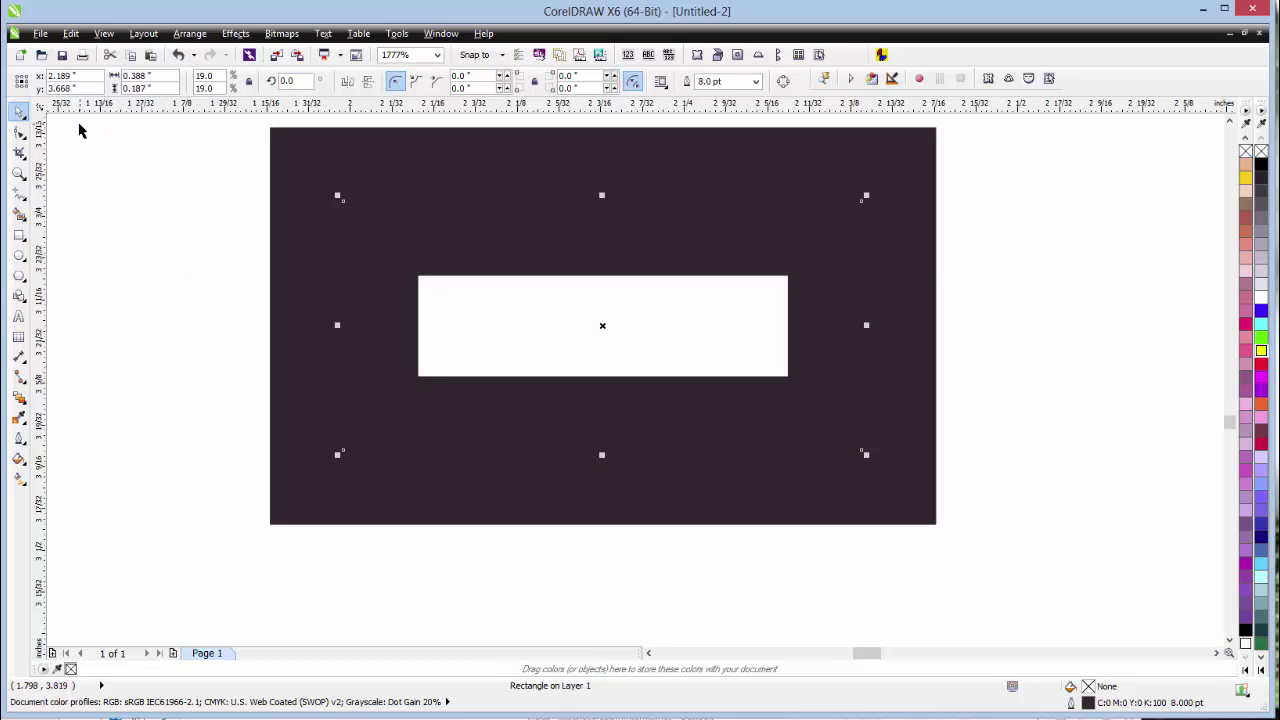
# - Zoom out, undo the stretch back to the large frame, and start an Arial 24 pt text inside it
pyautogui.click(19, 173)
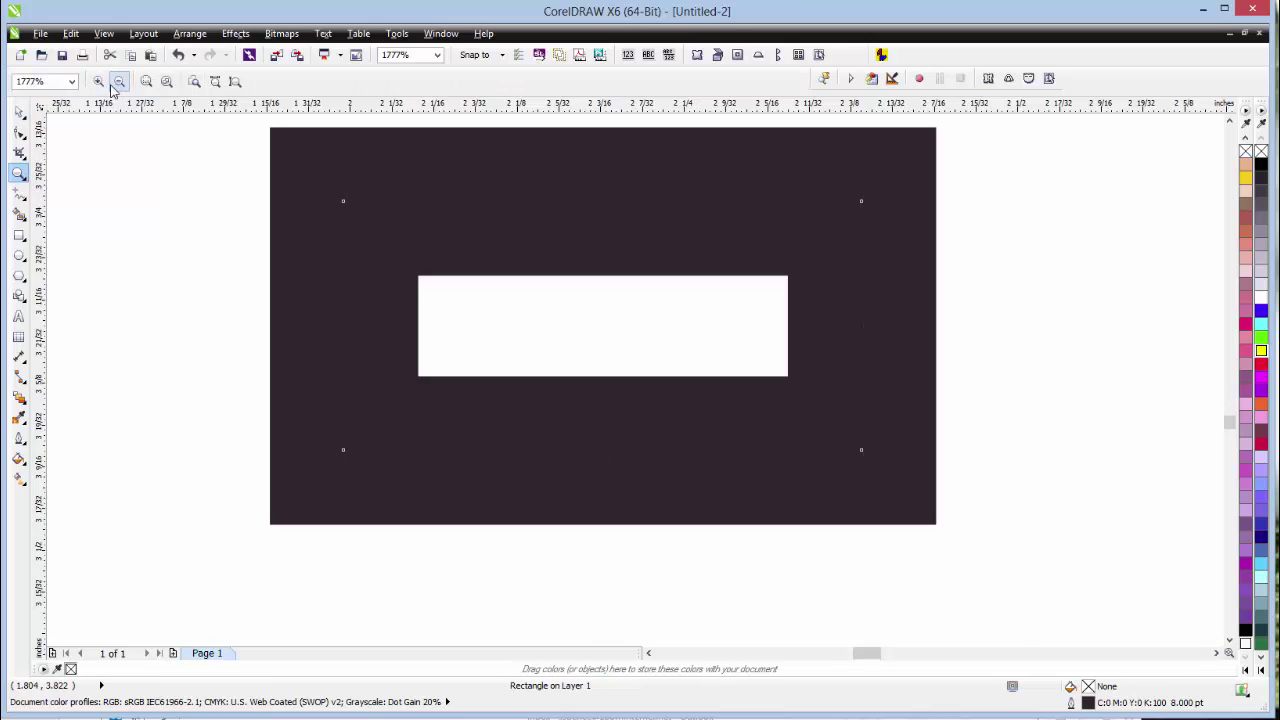
pyautogui.click(117, 82)
pyautogui.click(76, 35)
pyautogui.click(82, 55)
pyautogui.click(74, 34)
pyautogui.click(95, 65)
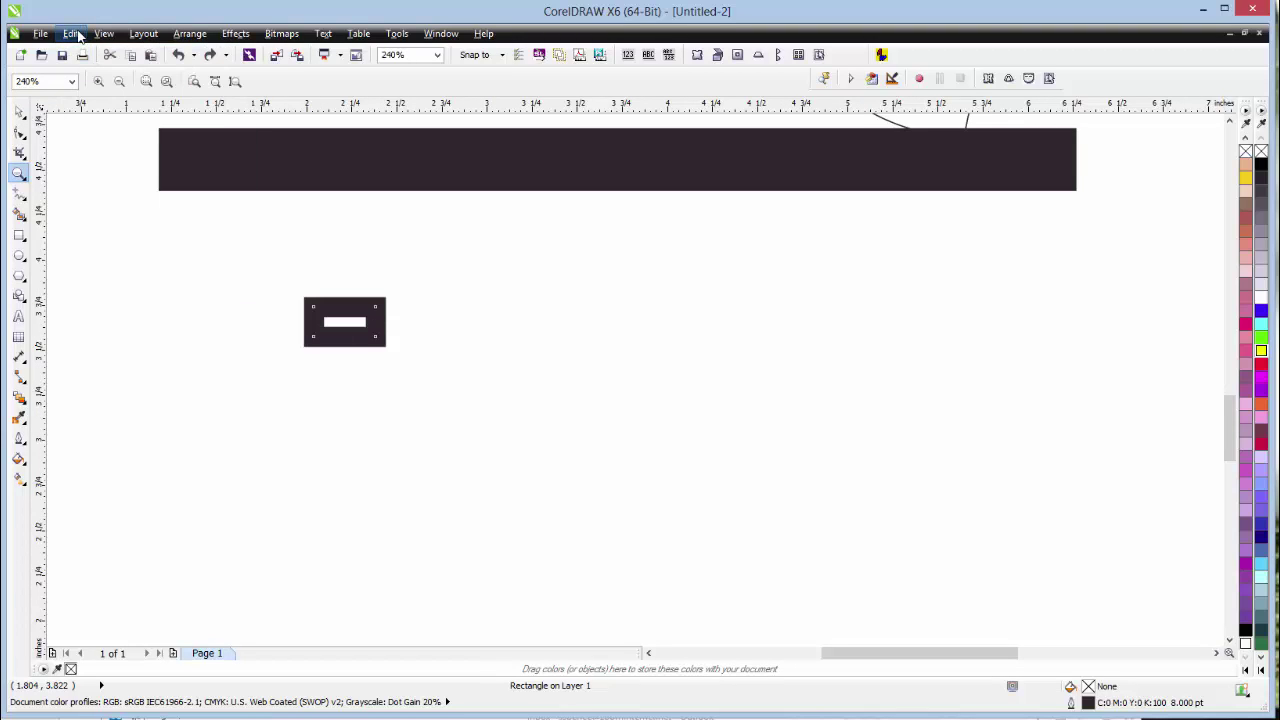
pyautogui.click(78, 35)
pyautogui.click(88, 53)
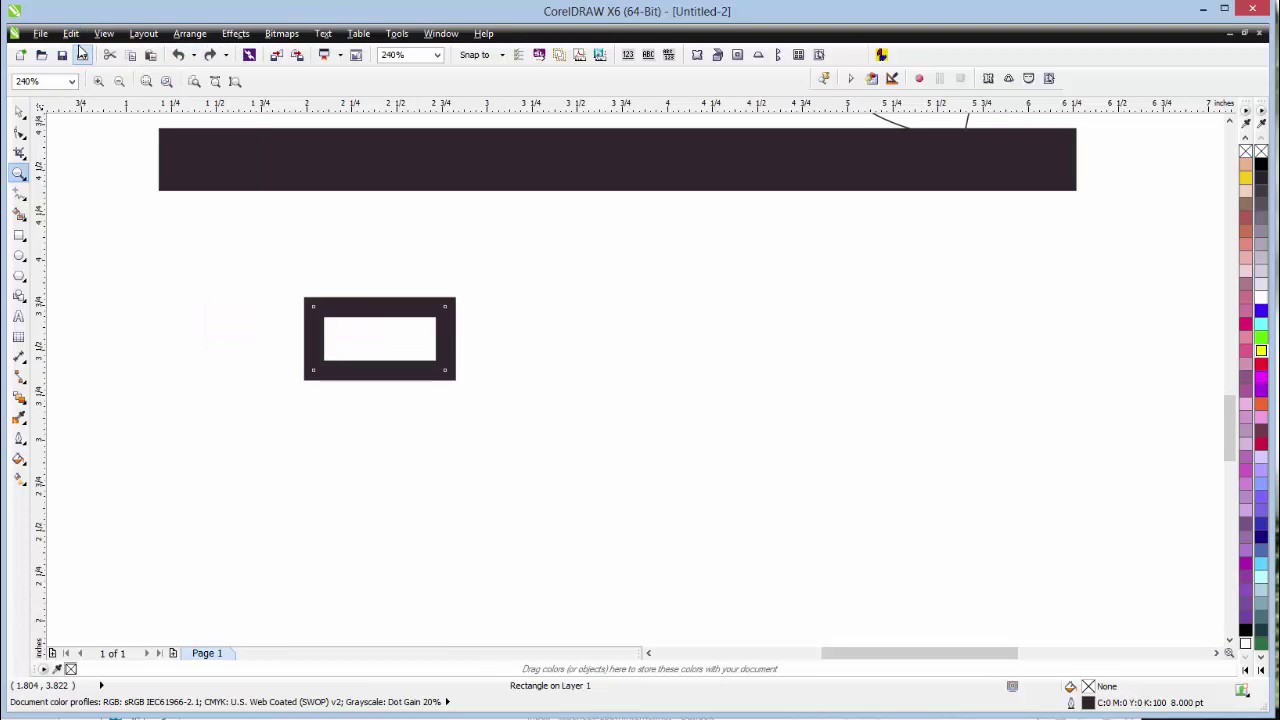
pyautogui.click(72, 34)
pyautogui.click(87, 50)
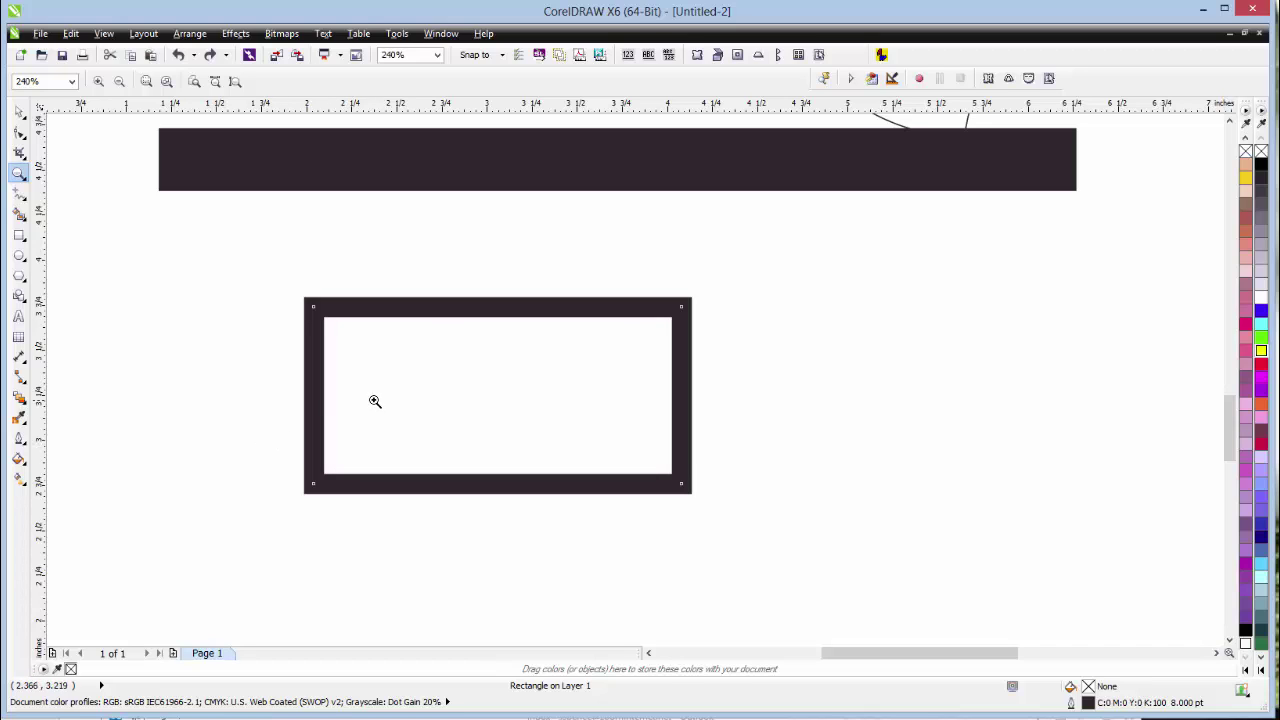
pyautogui.click(18, 318)
pyautogui.click(504, 425)
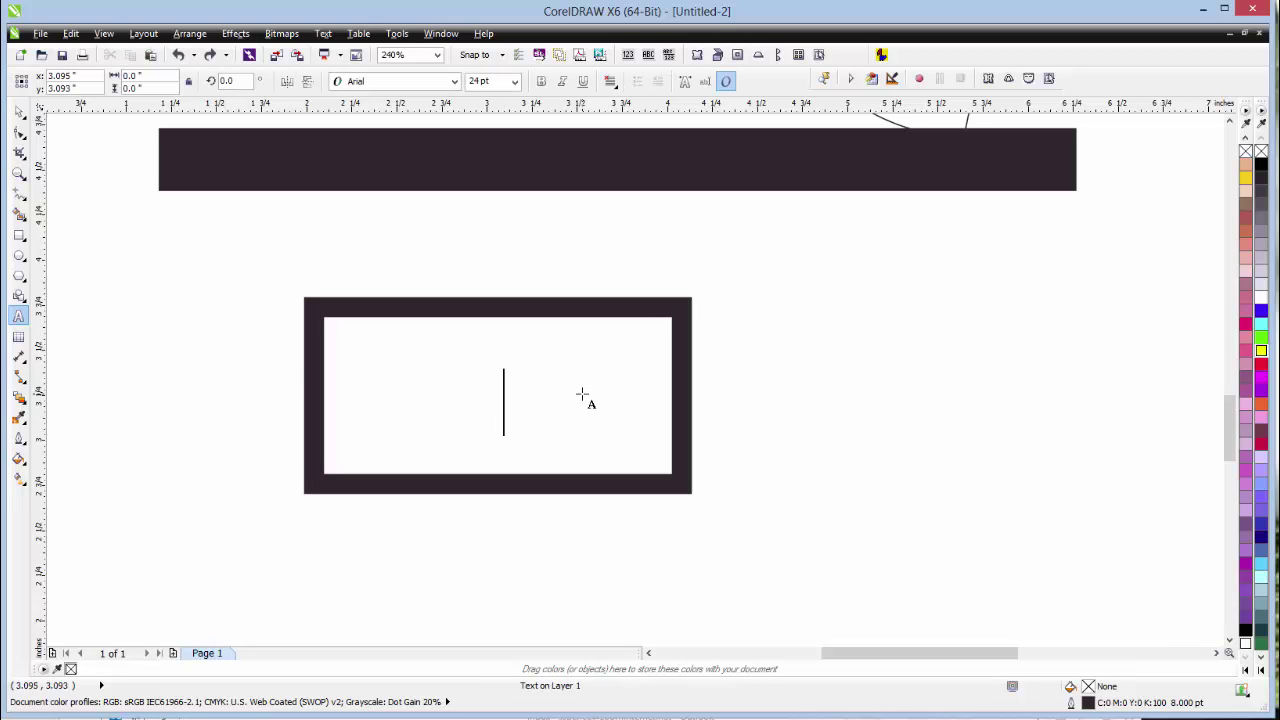
# - Type the letter M, scale it to about 68 pt, and centre it in the frame
pyautogui.write('M')
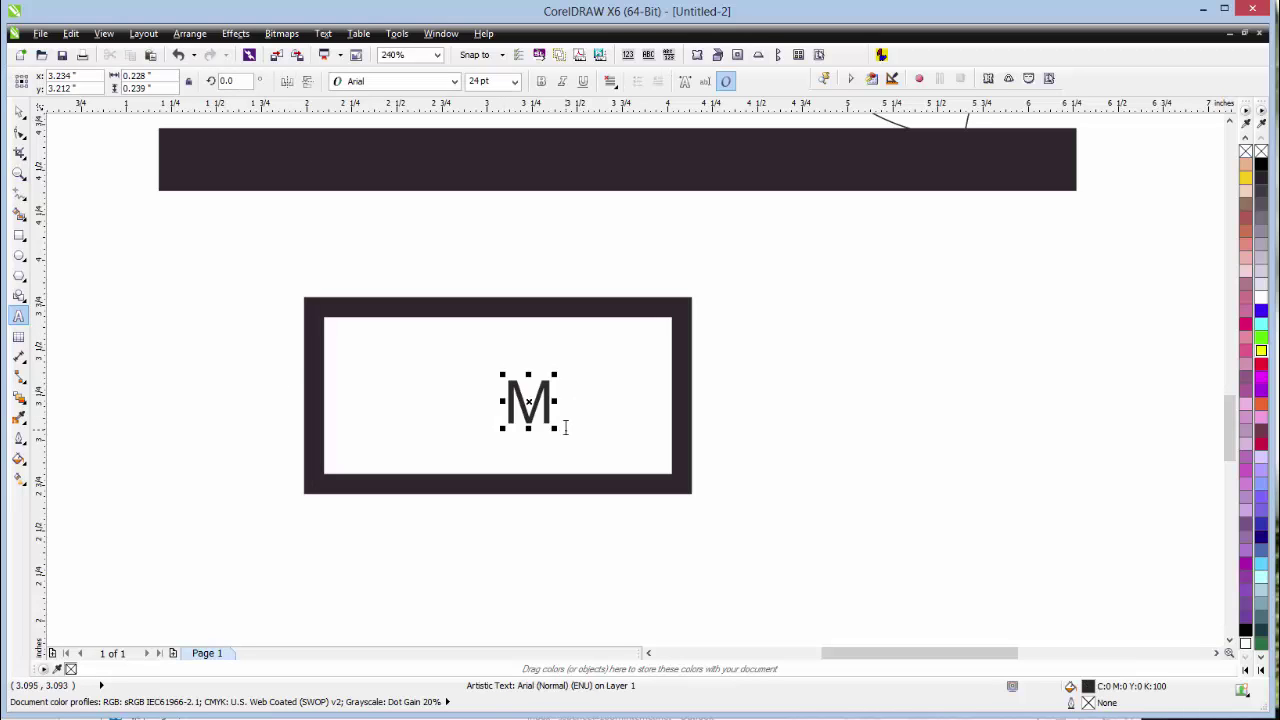
pyautogui.moveTo(556, 432); pyautogui.dragTo(709, 472)
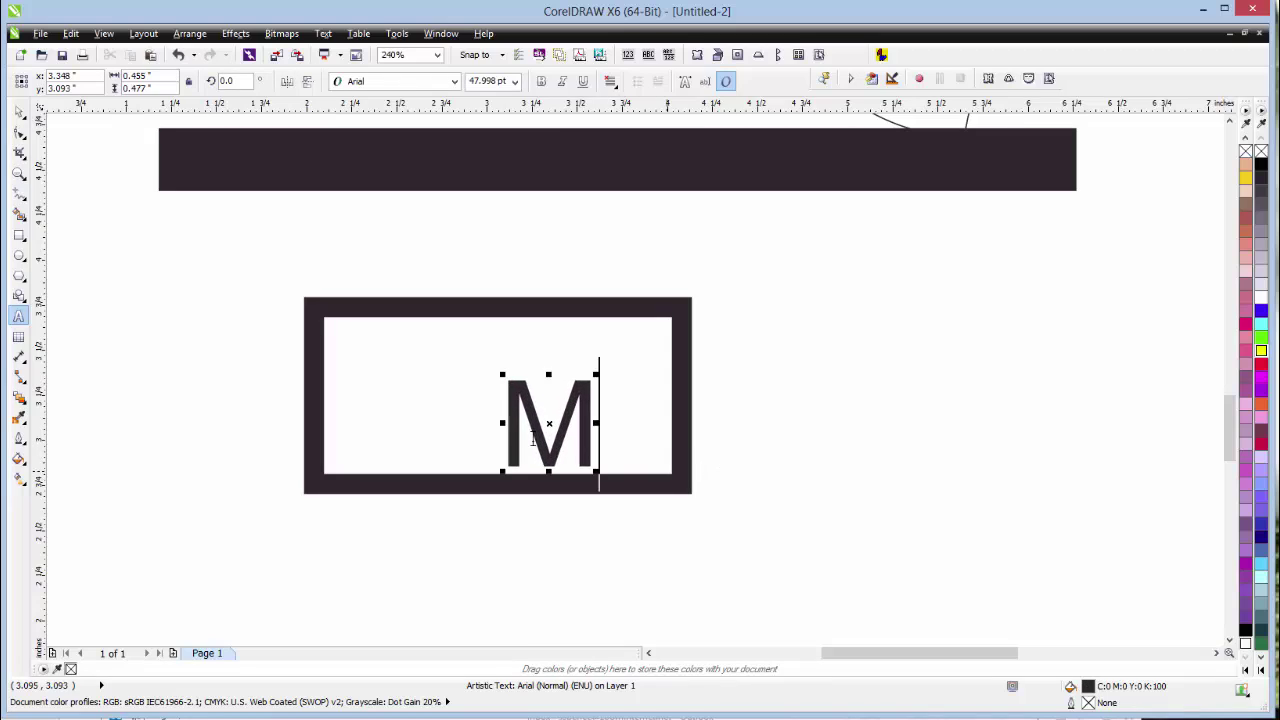
pyautogui.moveTo(549, 425); pyautogui.dragTo(463, 381)
pyautogui.click(504, 412)
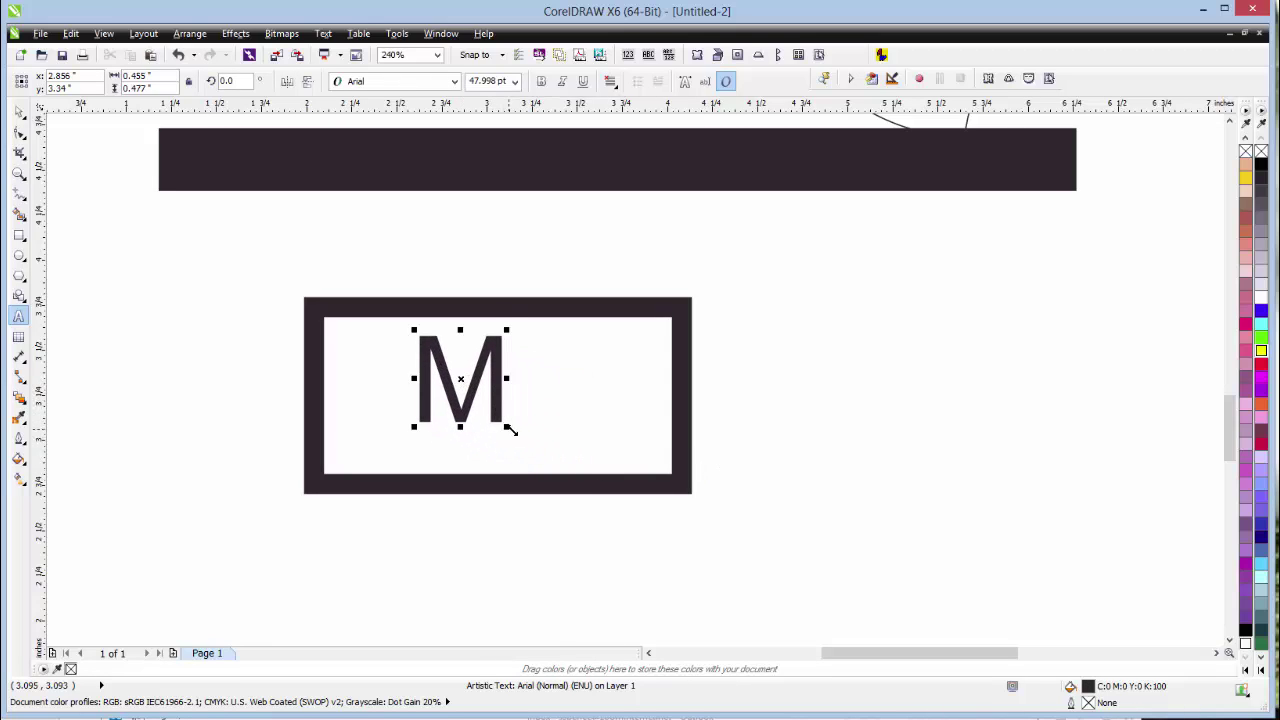
pyautogui.moveTo(508, 428); pyautogui.dragTo(600, 463)
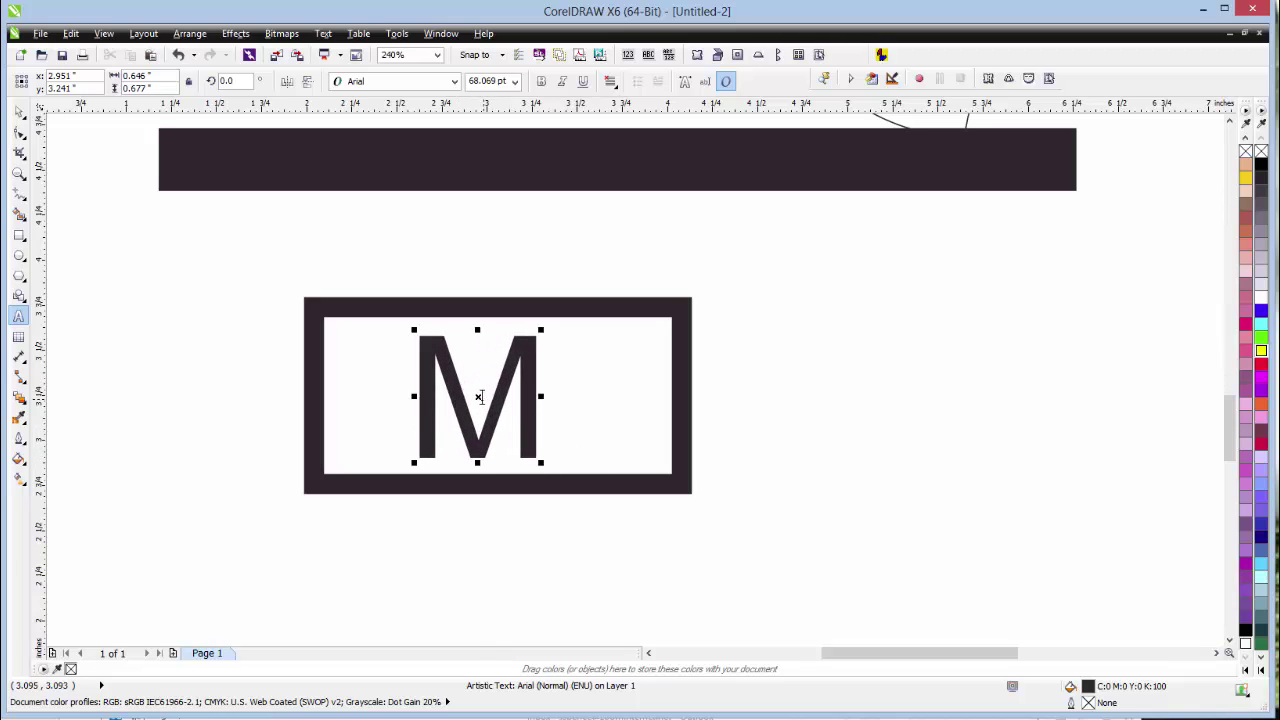
pyautogui.moveTo(478, 397); pyautogui.dragTo(491, 397)
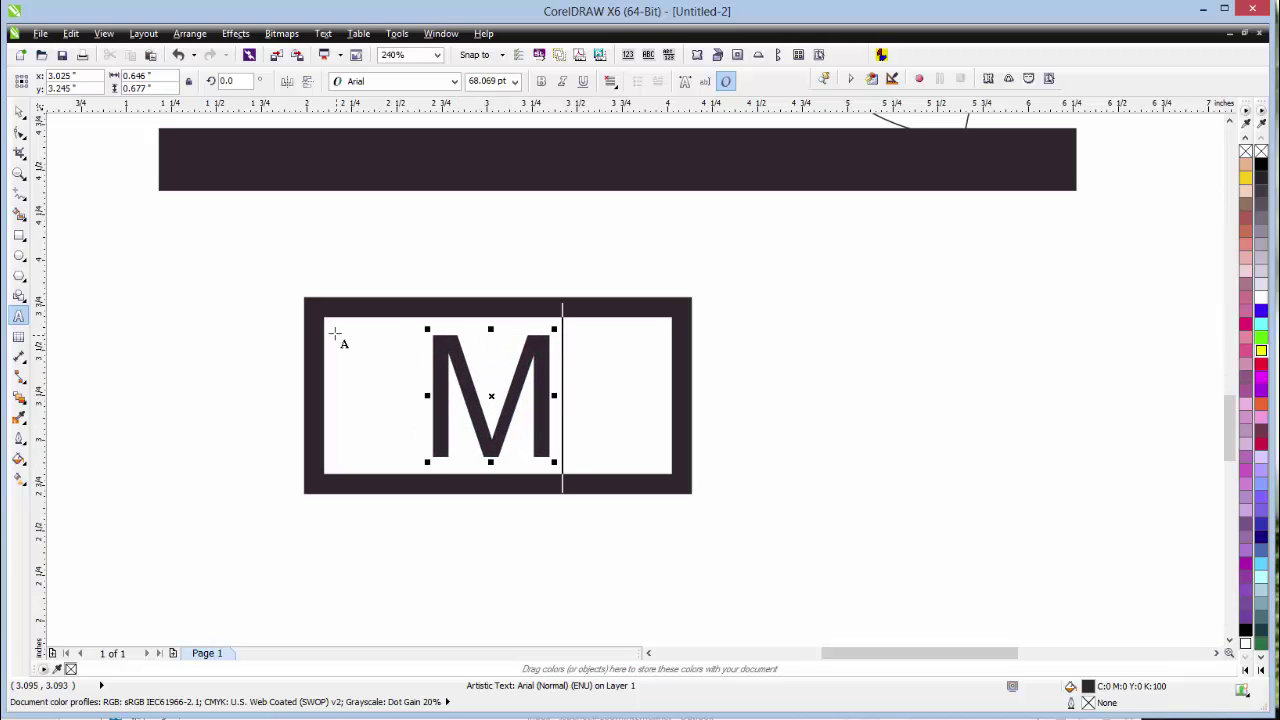
# - Select the frame and M together, shrink them to about a third, then undo the shrink
pyautogui.click(19, 115)
pyautogui.click(191, 240)
pyautogui.moveTo(196, 252); pyautogui.dragTo(714, 542)
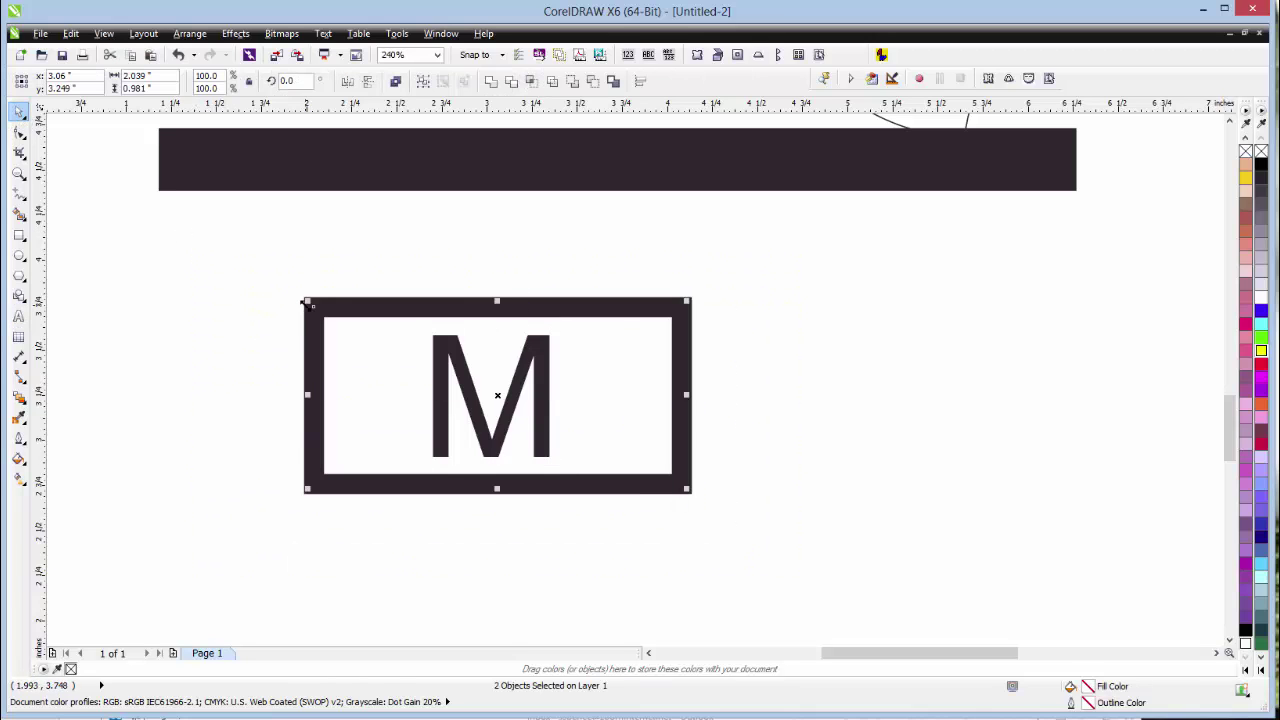
pyautogui.moveTo(306, 302); pyautogui.dragTo(532, 427)
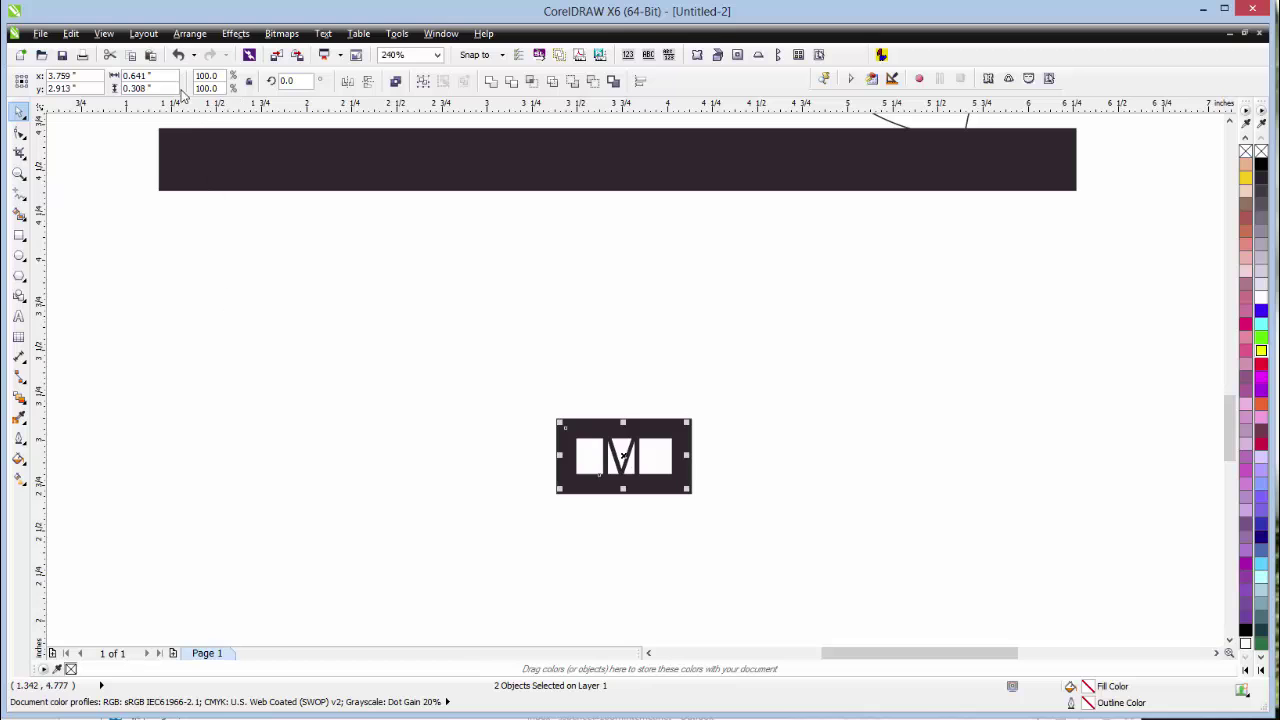
pyautogui.click(71, 33)
pyautogui.press('Escape')
pyautogui.hotkey('ctrl', 'z')
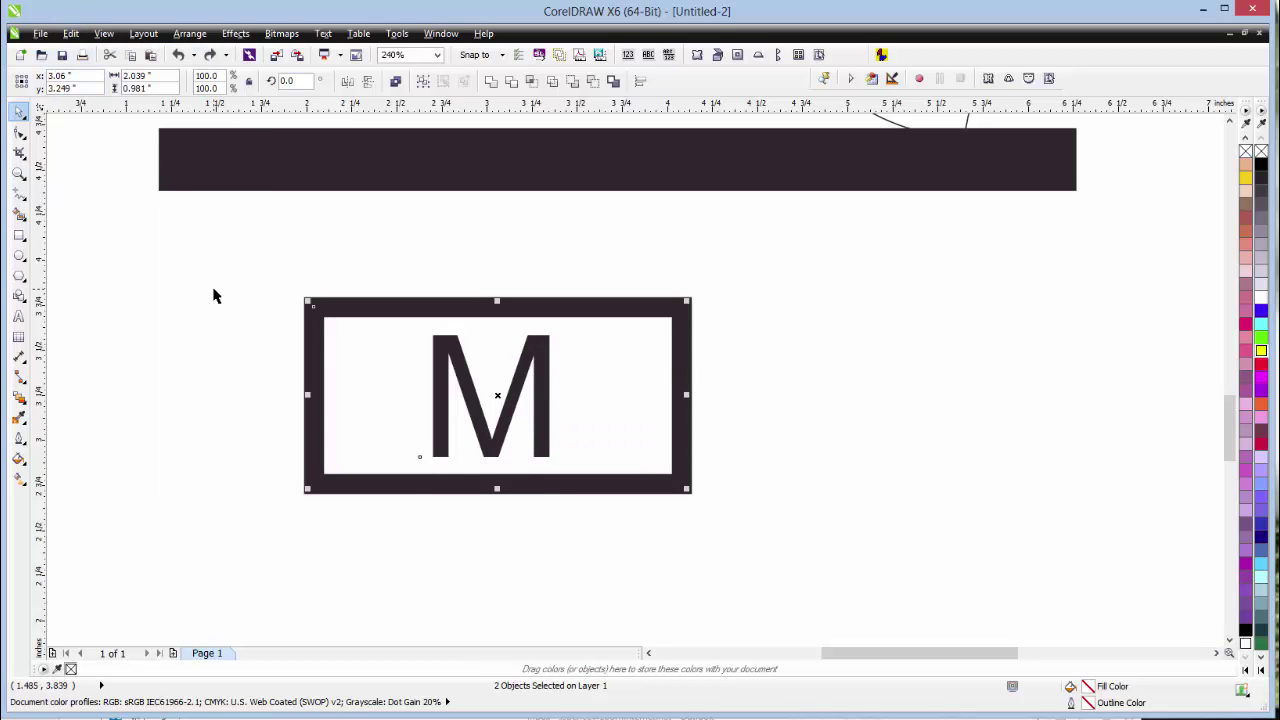
# - Select only the frame rectangle and tick Scale with object for its 8 pt outline
pyautogui.click(213, 296)
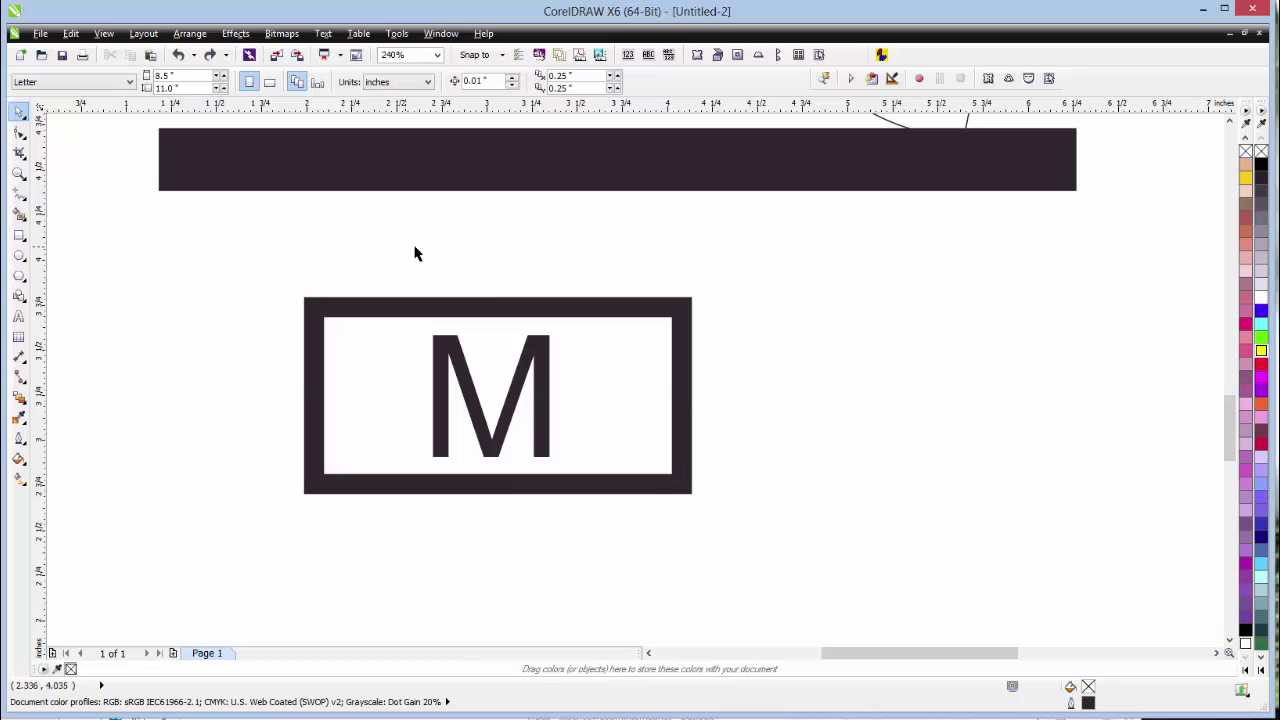
pyautogui.click(391, 310)
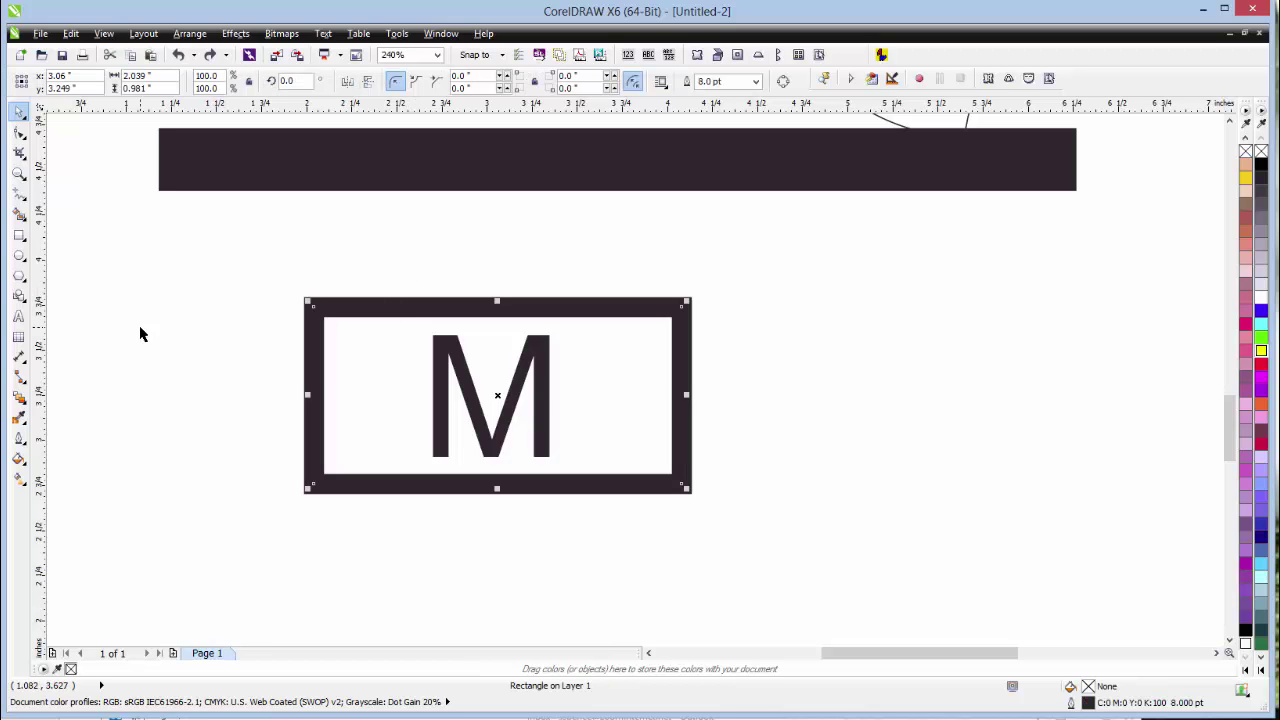
pyautogui.click(20, 441)
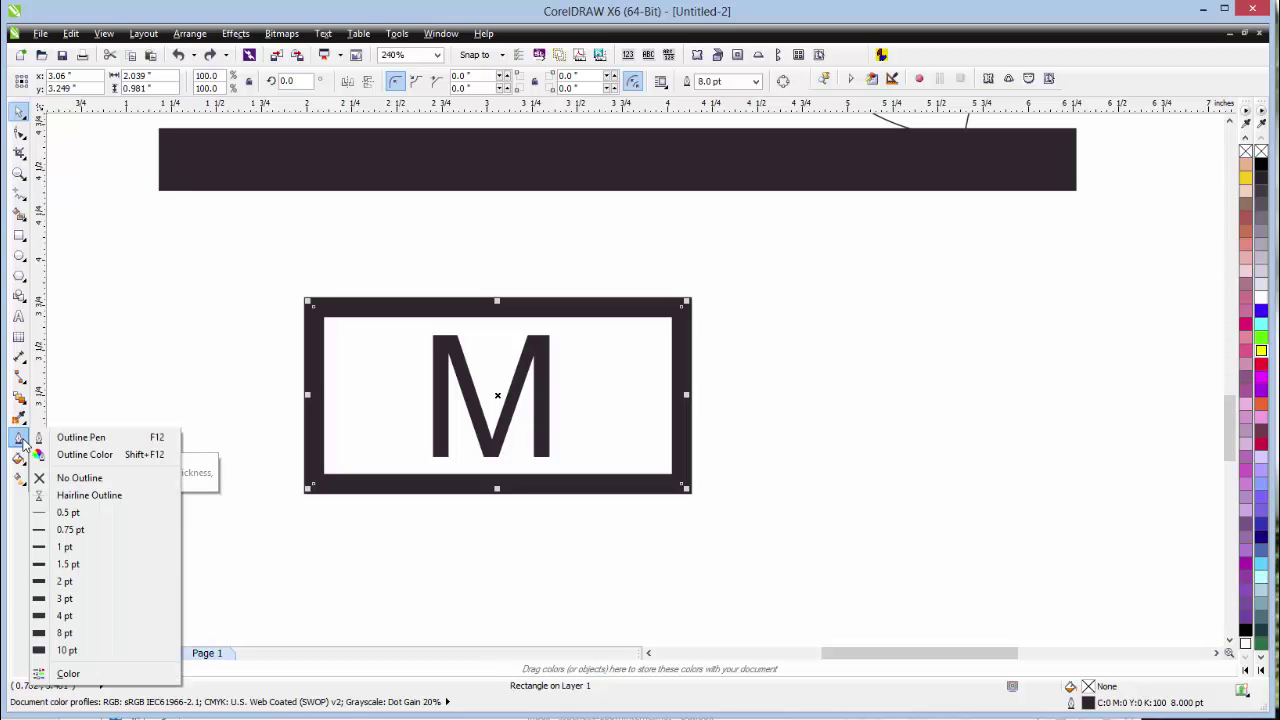
pyautogui.click(87, 440)
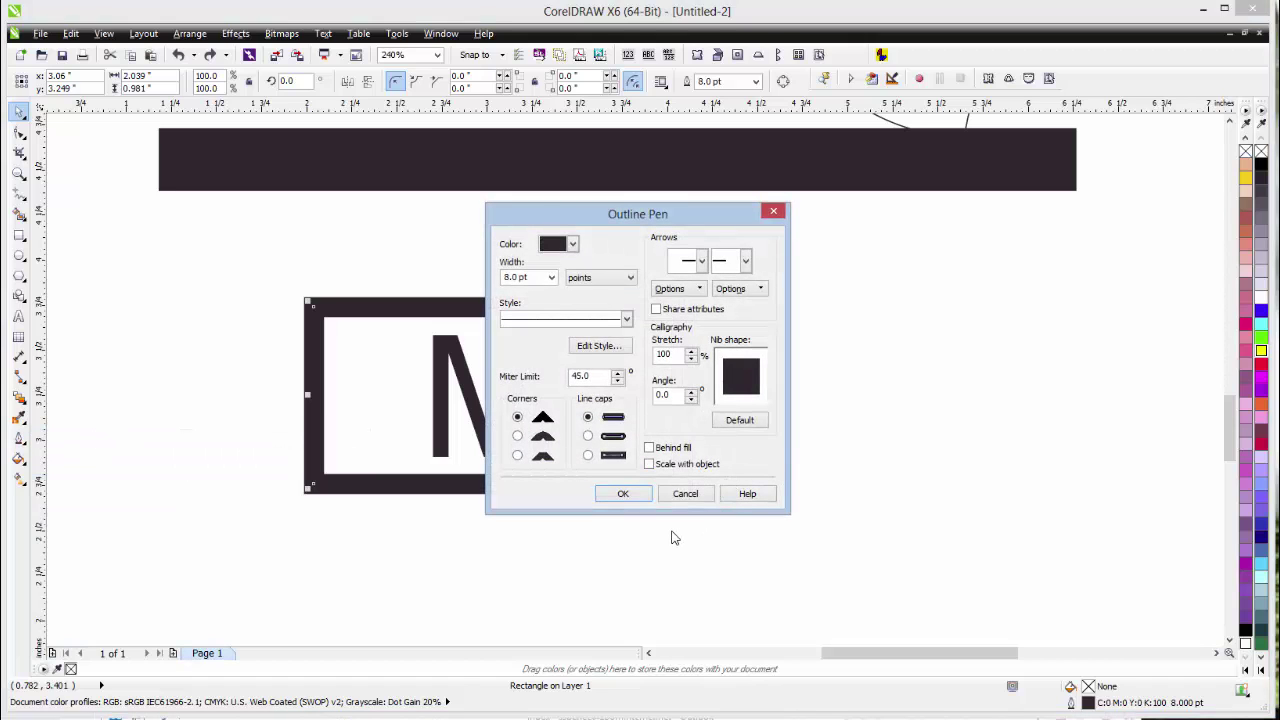
pyautogui.click(649, 464)
pyautogui.click(620, 494)
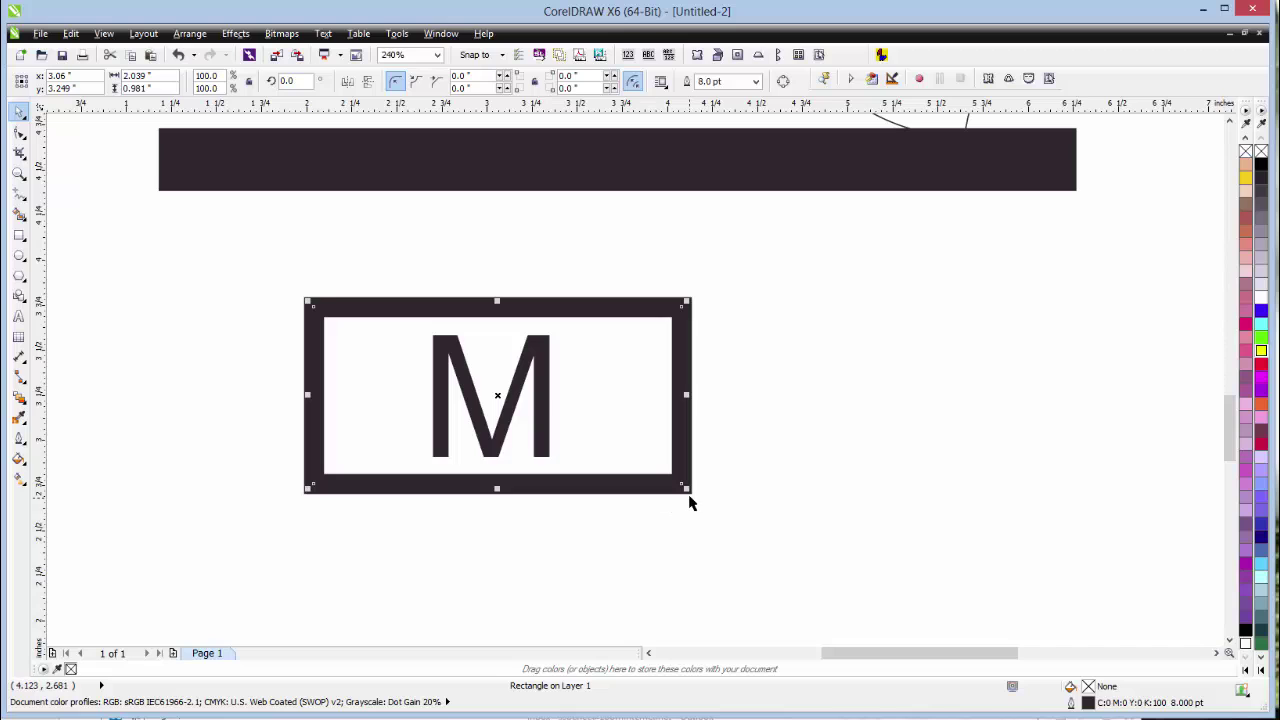
# - Stretch the frame rectangle larger, then undo the stretch
pyautogui.moveTo(687, 489); pyautogui.dragTo(977, 627)
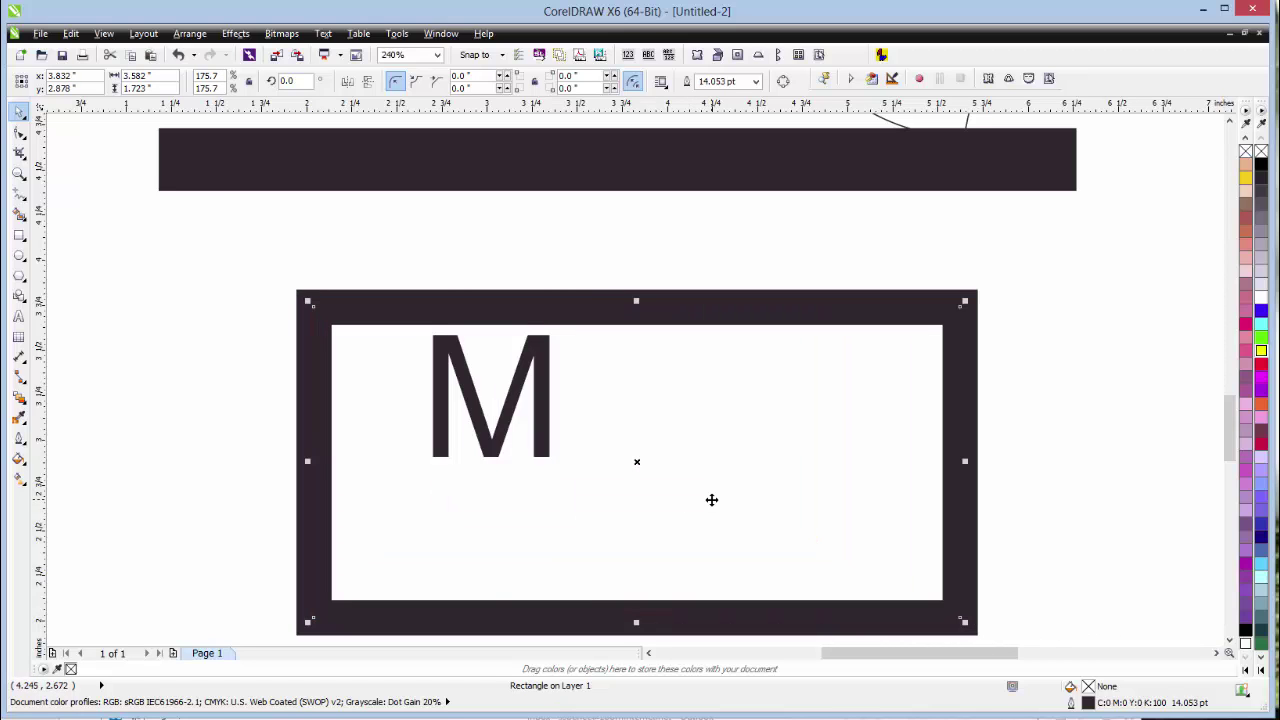
pyautogui.click(71, 33)
pyautogui.click(85, 49)
# - Marquee-select the frame and M and scale them together to about 3.032 × 1.458 in
pyautogui.moveTo(228, 256); pyautogui.dragTo(764, 538)
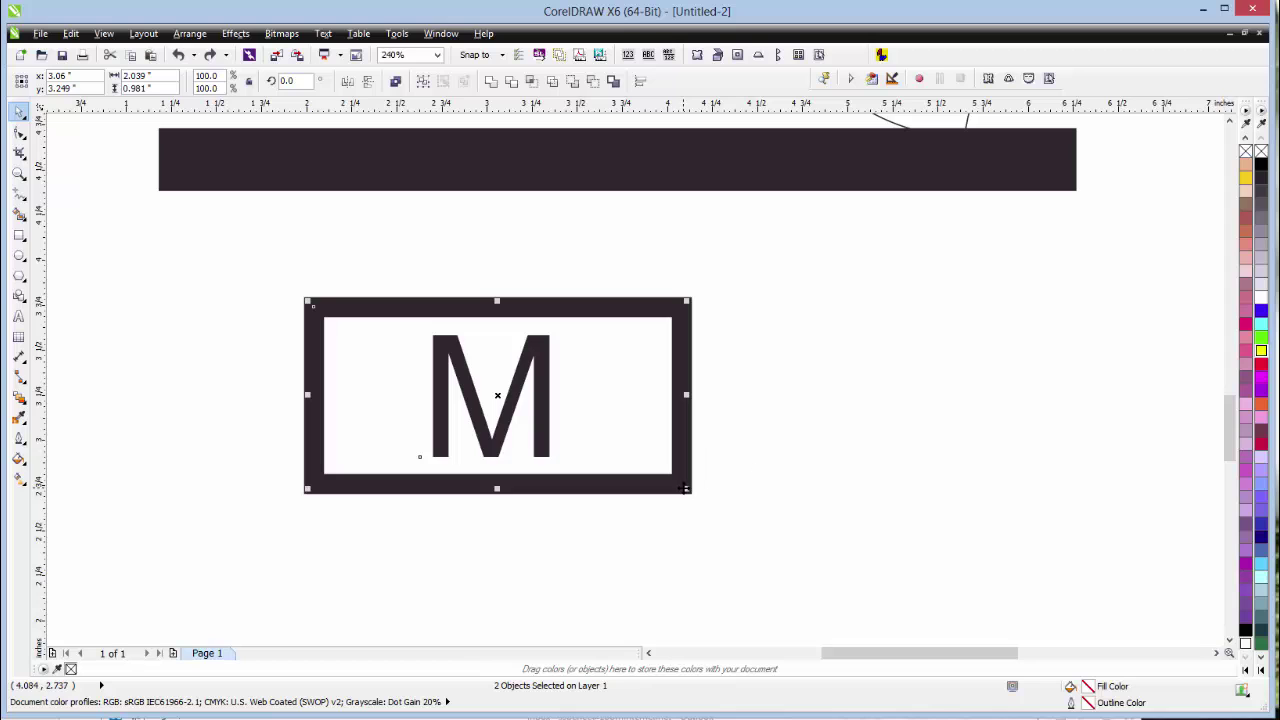
pyautogui.moveTo(687, 488); pyautogui.dragTo(1010, 640)
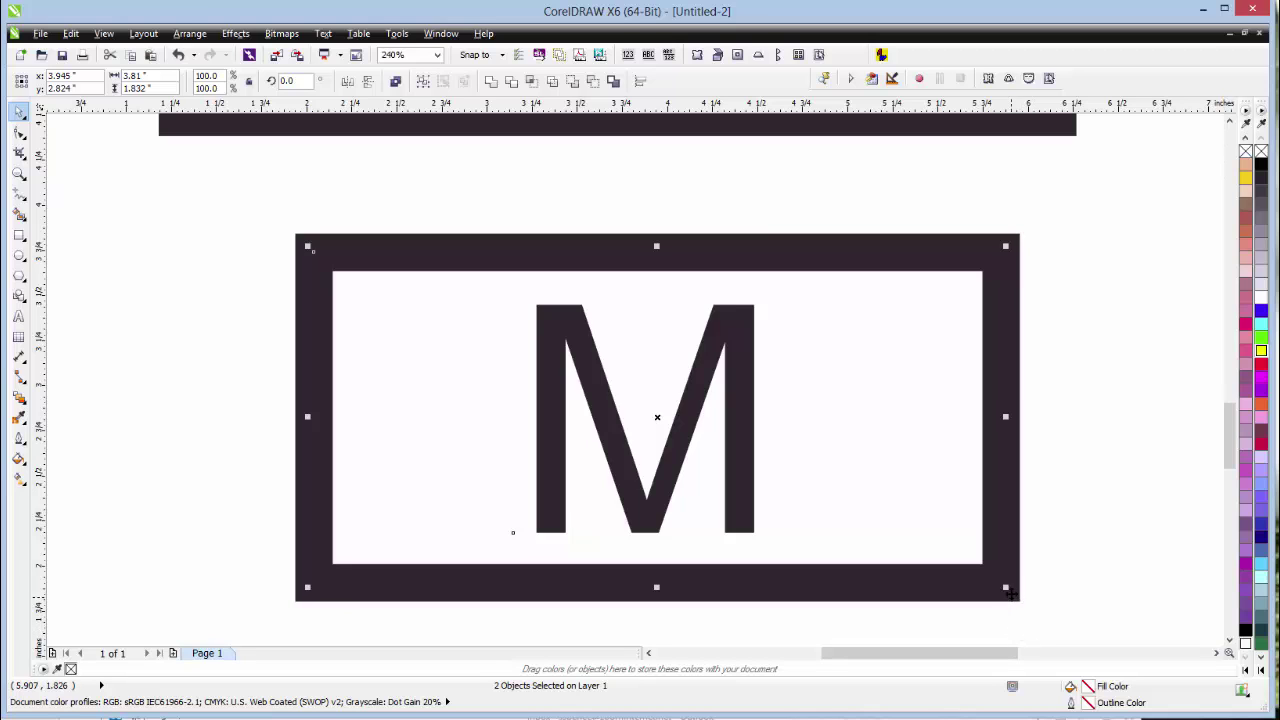
pyautogui.moveTo(1006, 588); pyautogui.dragTo(385, 321)
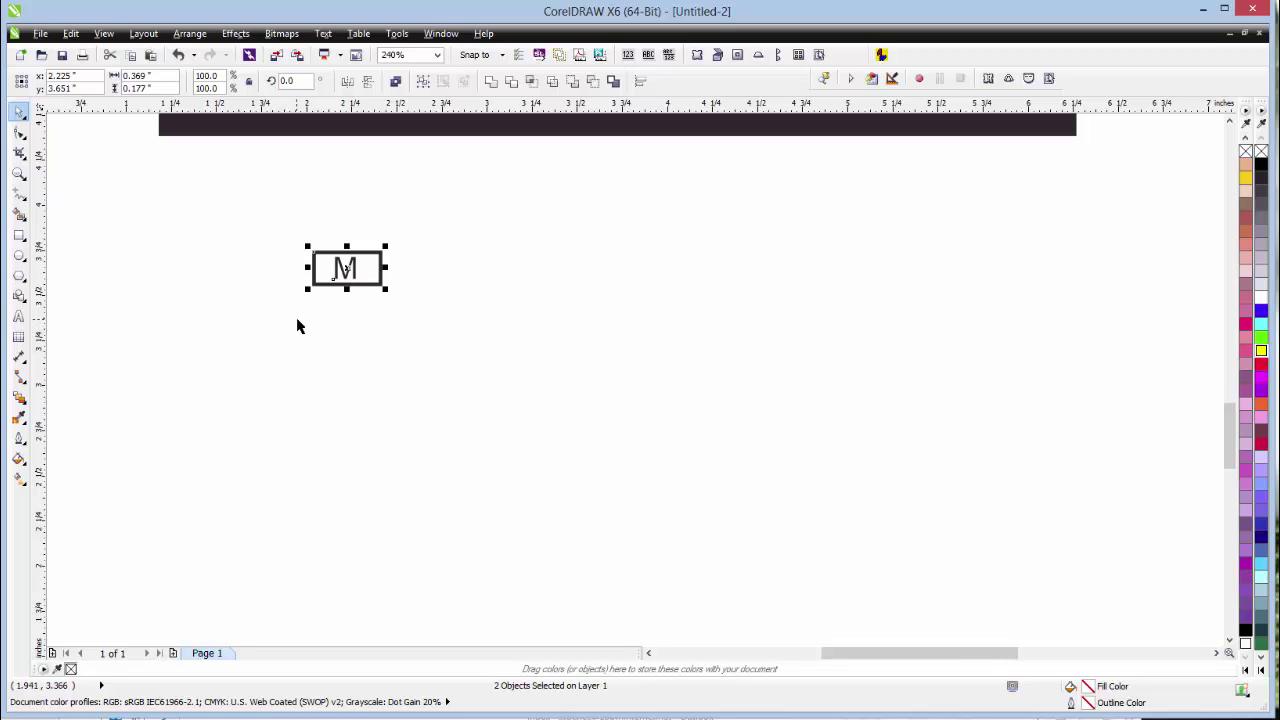
pyautogui.moveTo(386, 288); pyautogui.dragTo(869, 520)
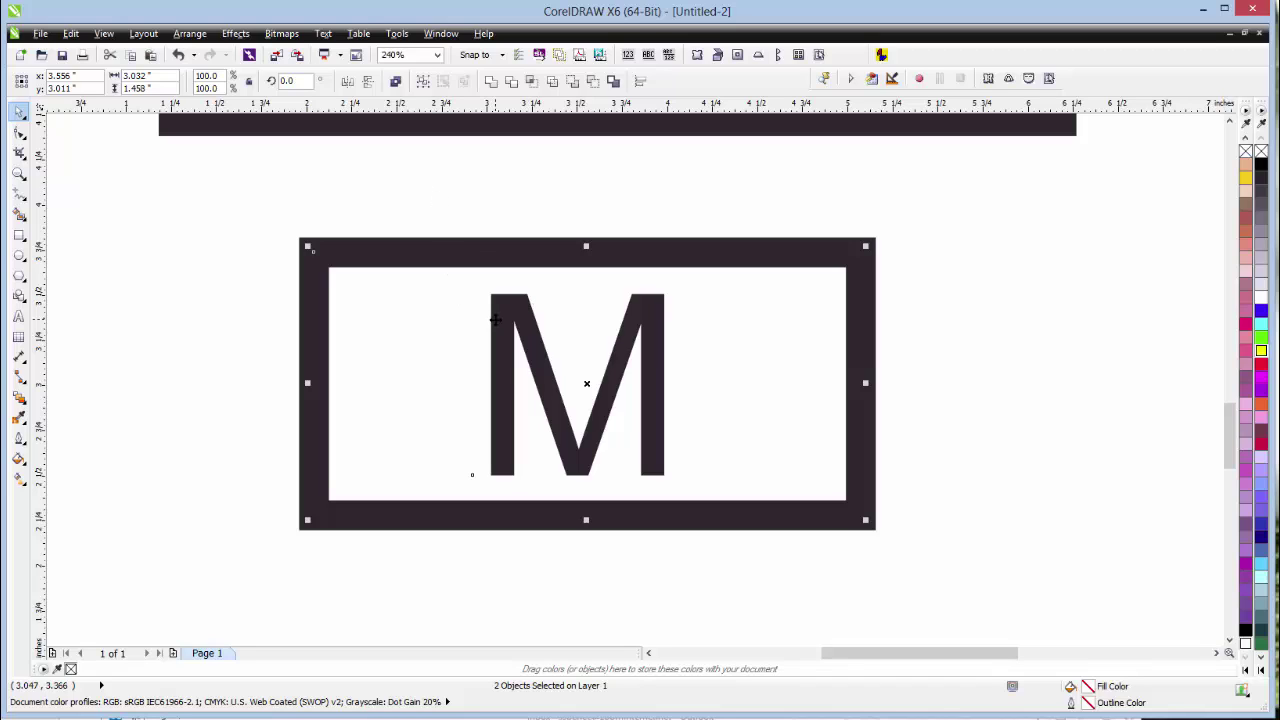
pyautogui.click(471, 209)
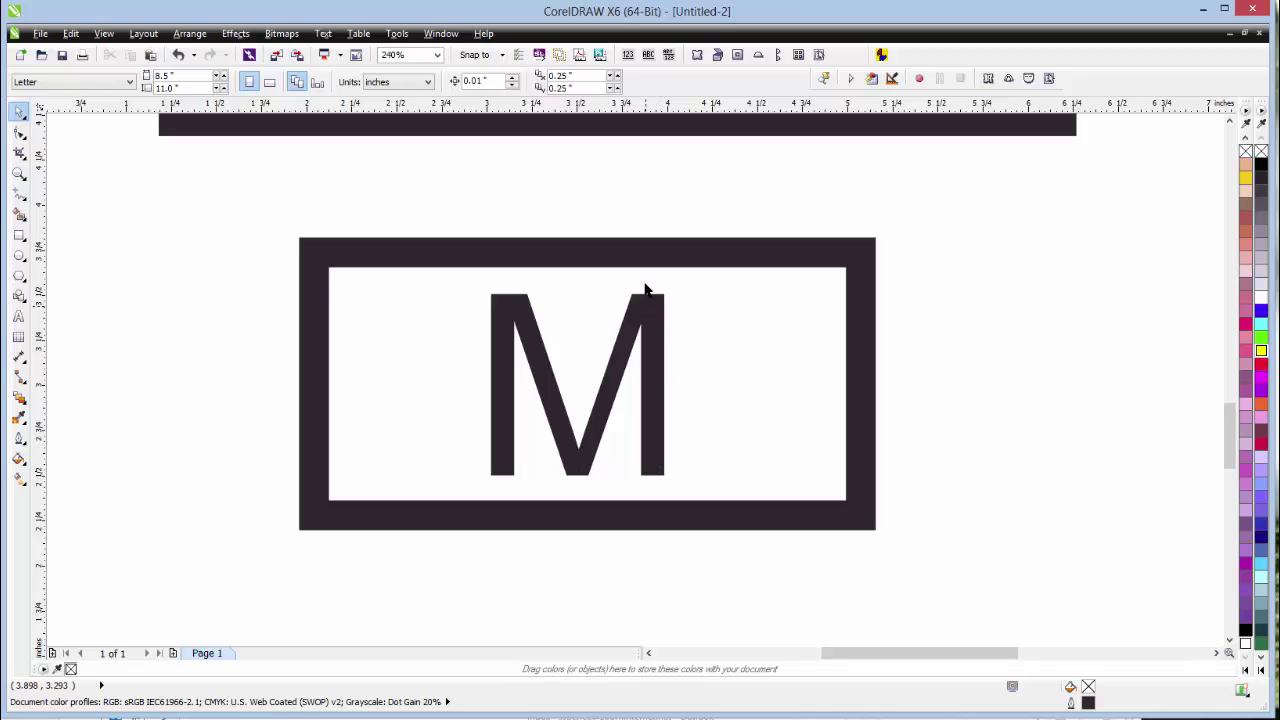
# - Move the M to the right of the frame, zoom in, and give it a red outline
pyautogui.moveTo(657, 335); pyautogui.dragTo(1086, 315)
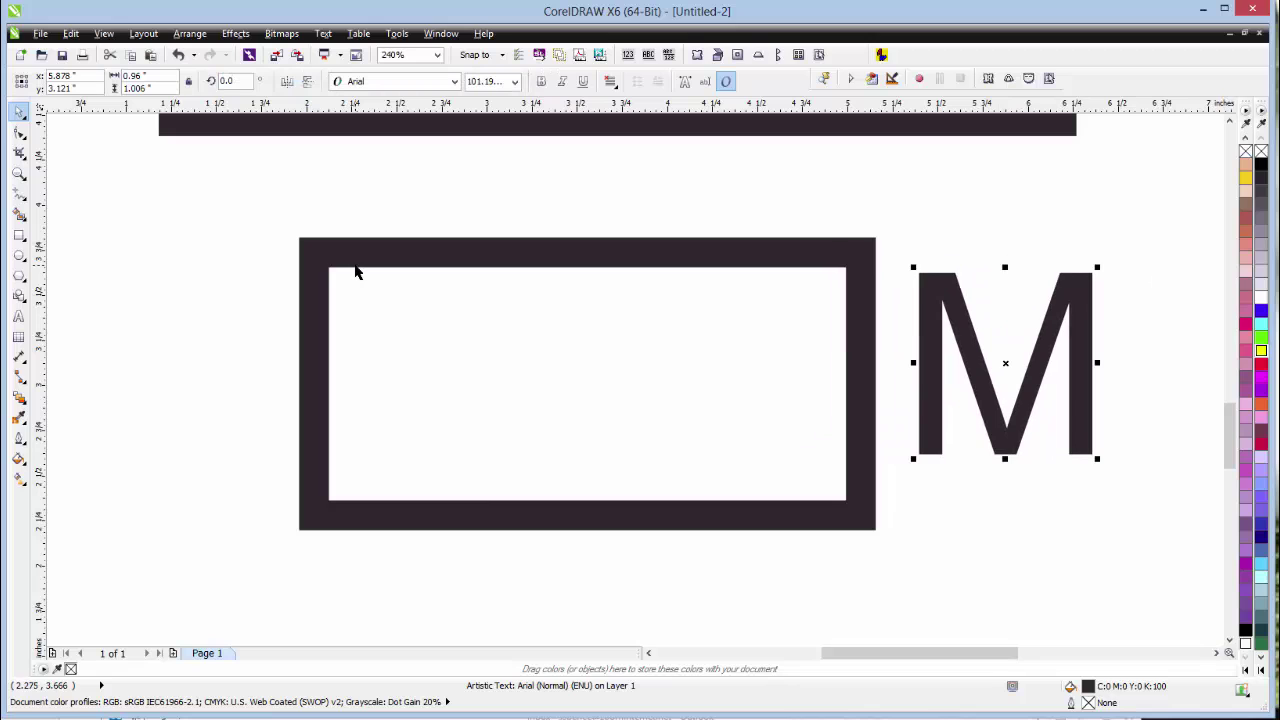
pyautogui.click(19, 175)
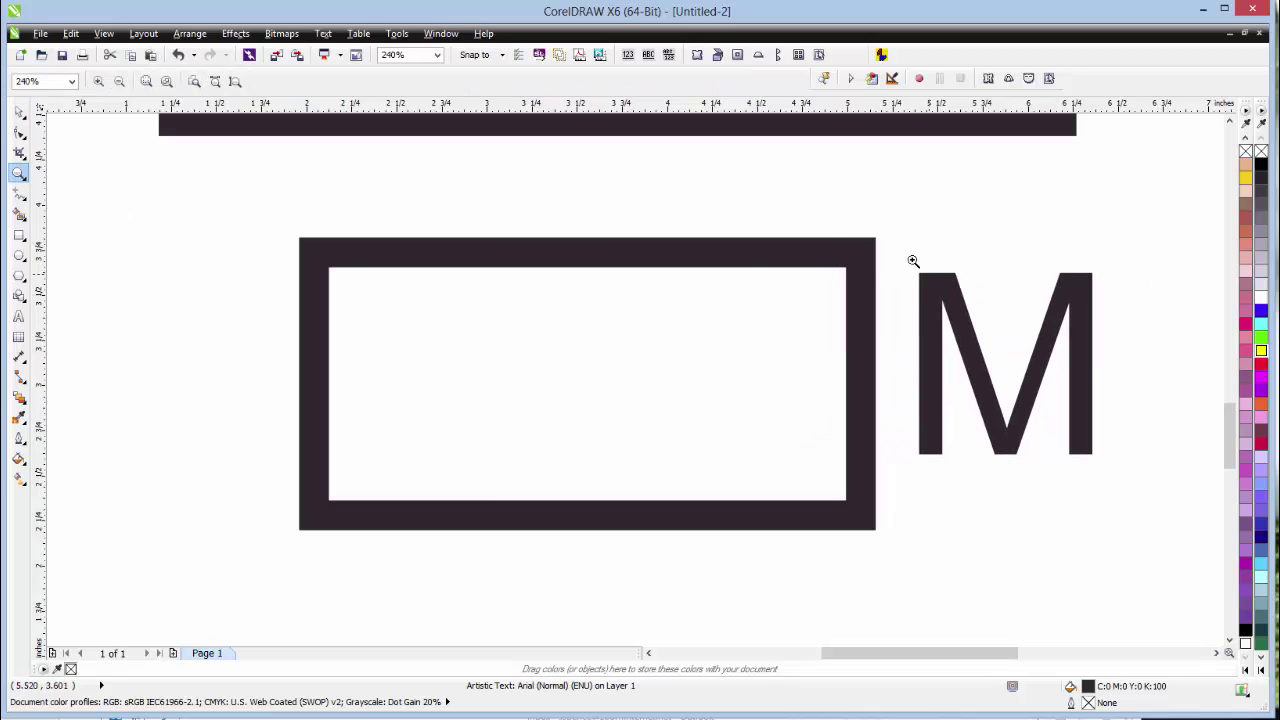
pyautogui.moveTo(895, 244); pyautogui.dragTo(1127, 515)
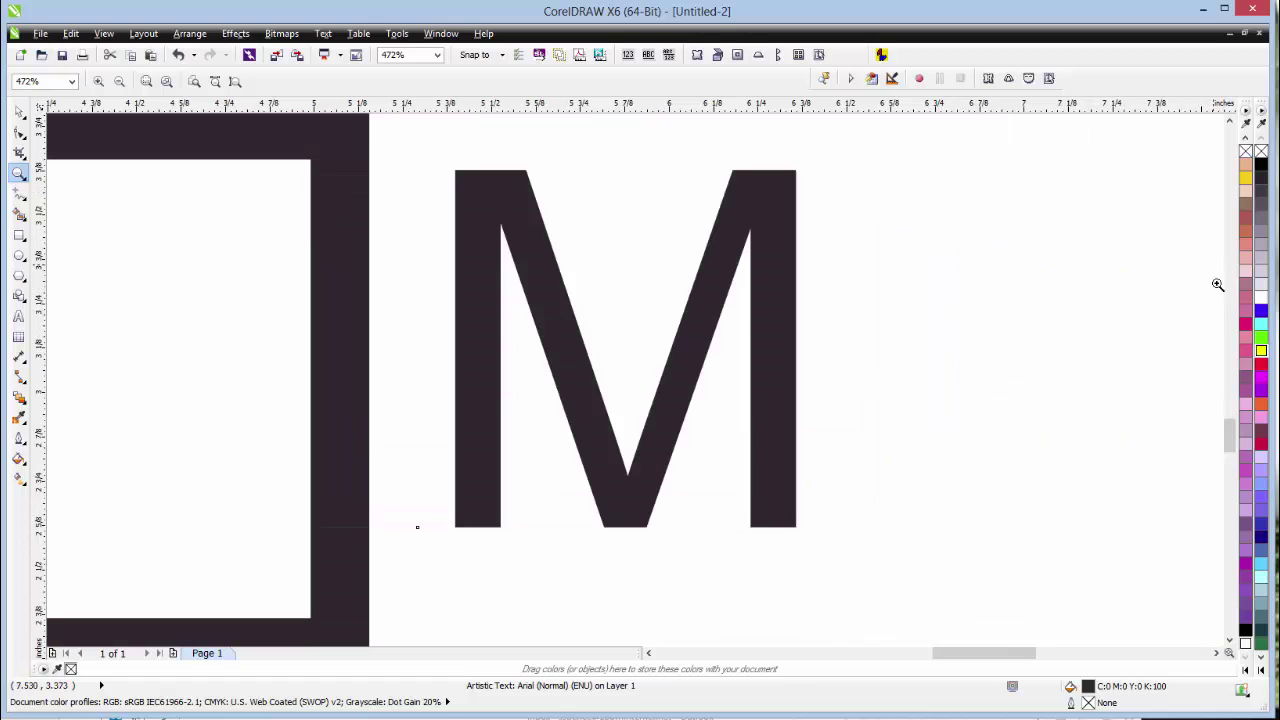
pyautogui.rightClick(1261, 364)
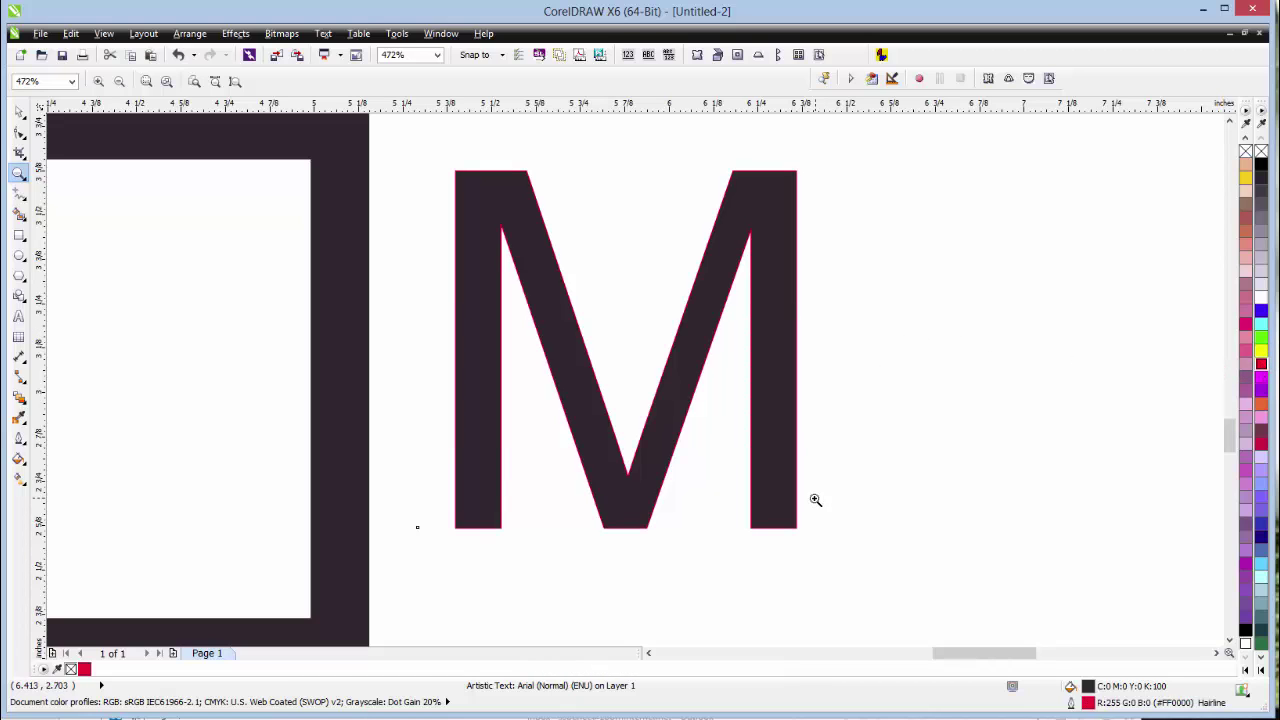
# - Inspect the M's outline close up, then set its width to 3 pt
pyautogui.moveTo(721, 428); pyautogui.dragTo(833, 538)
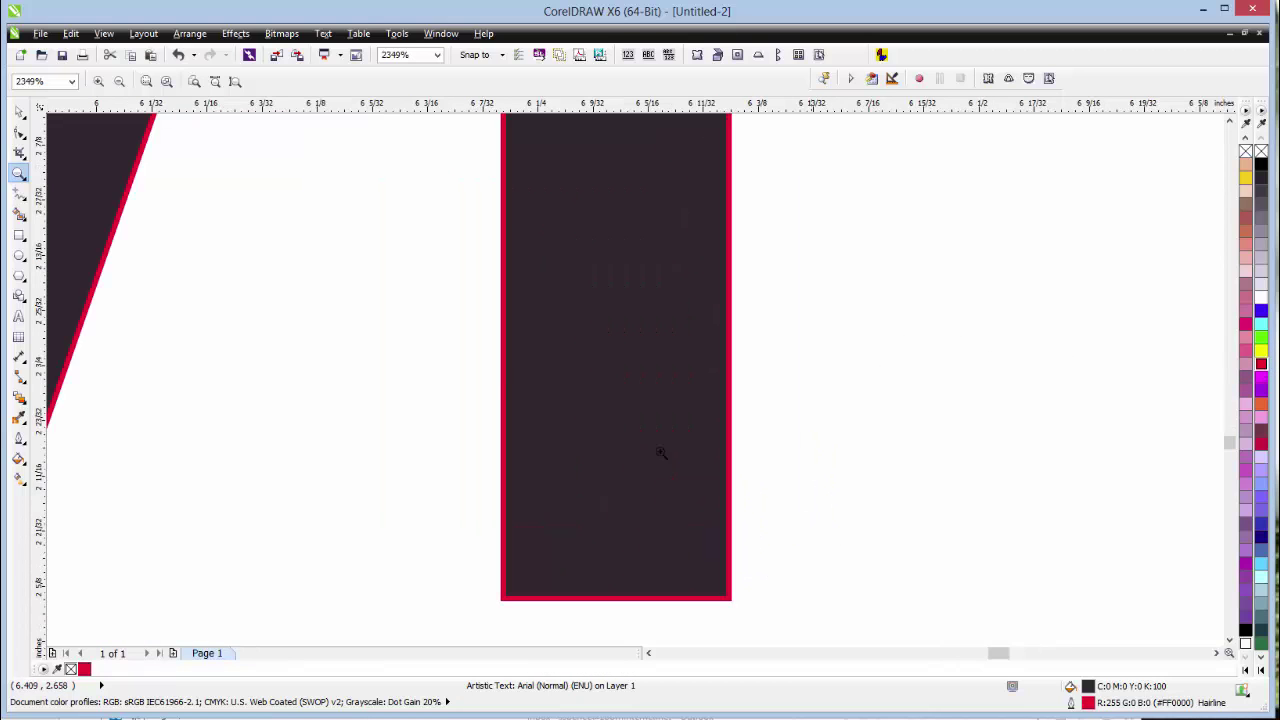
pyautogui.click(119, 81)
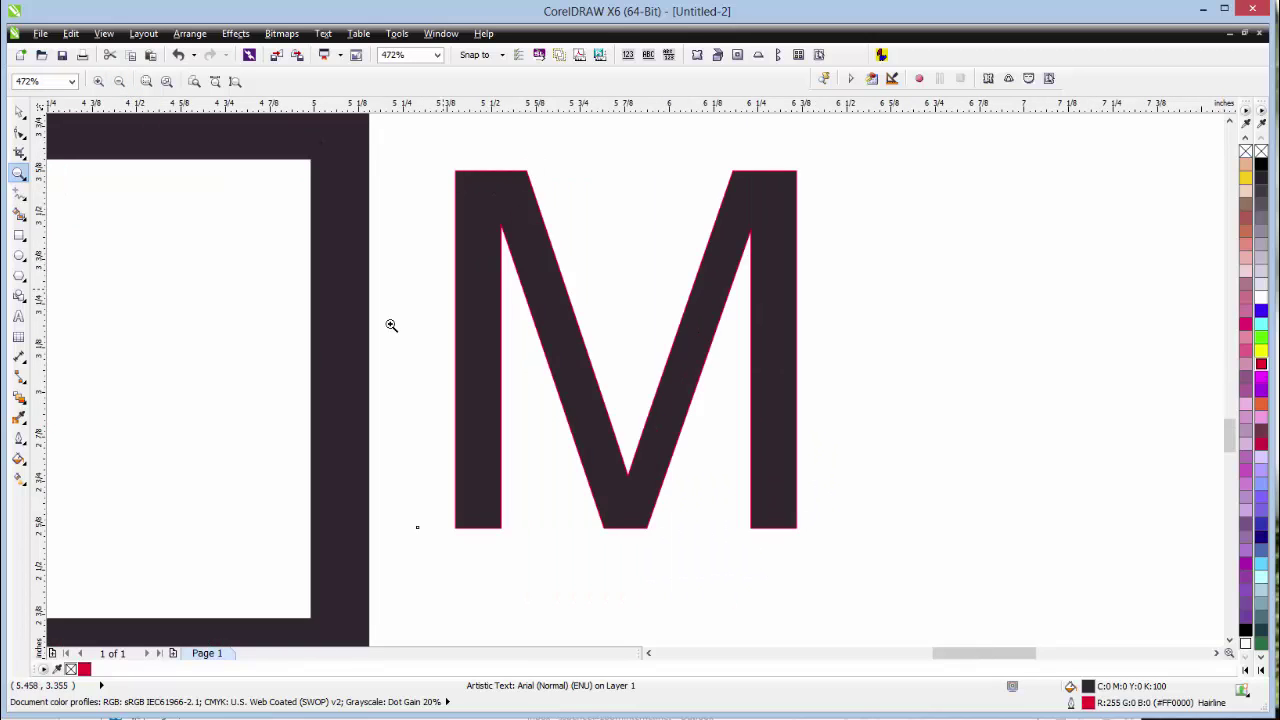
pyautogui.click(19, 440)
pyautogui.click(90, 601)
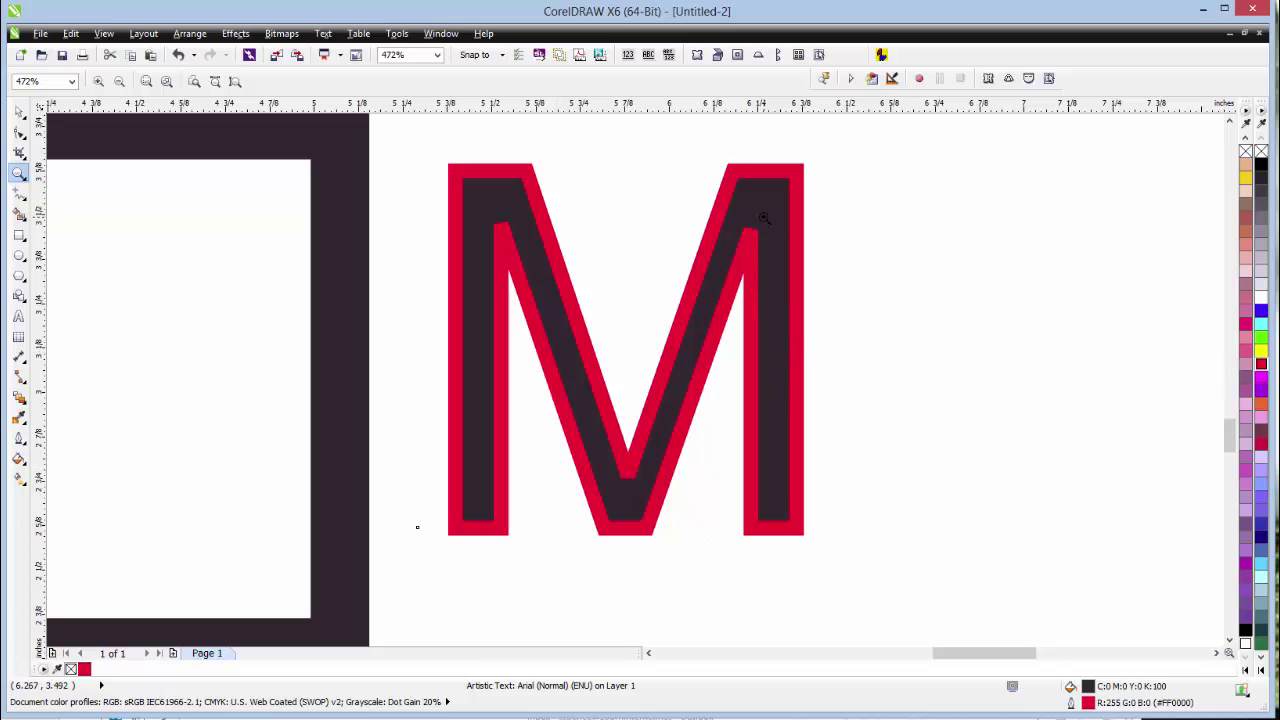
# - Shrink the red-outlined M as a test, then enlarge it back to about 102 pt
pyautogui.click(19, 112)
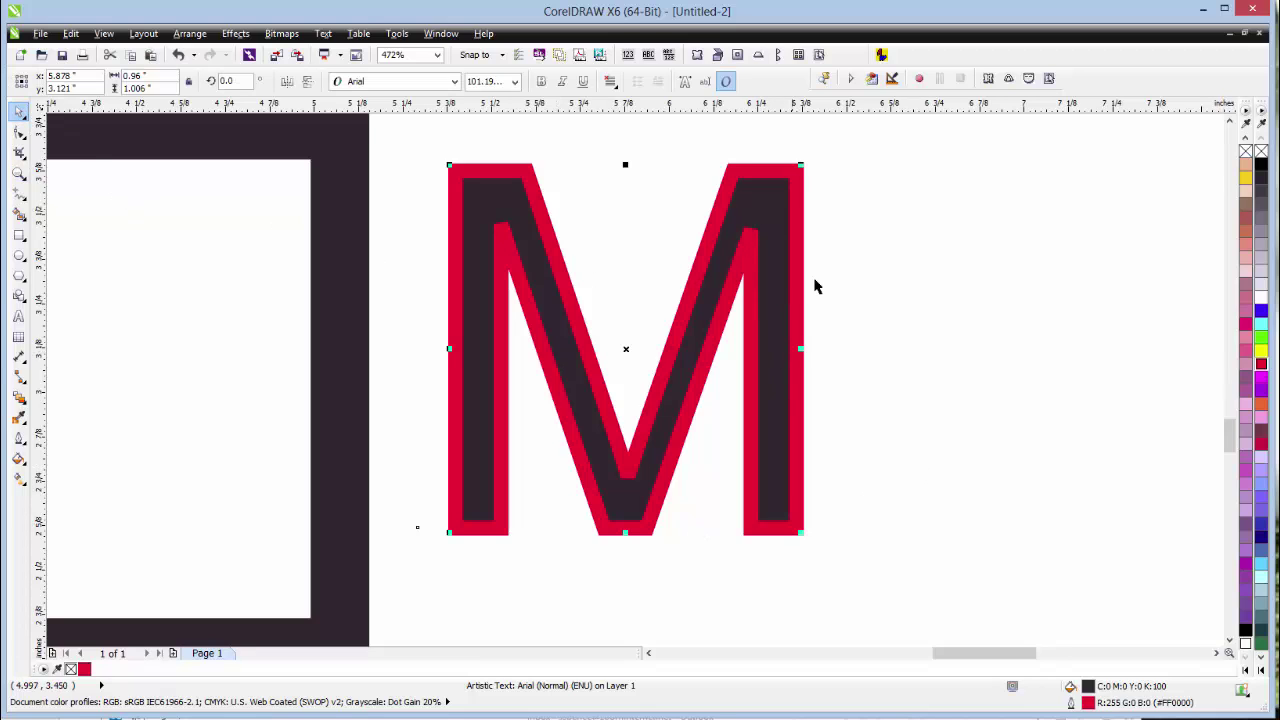
pyautogui.moveTo(800, 164); pyautogui.dragTo(651, 355)
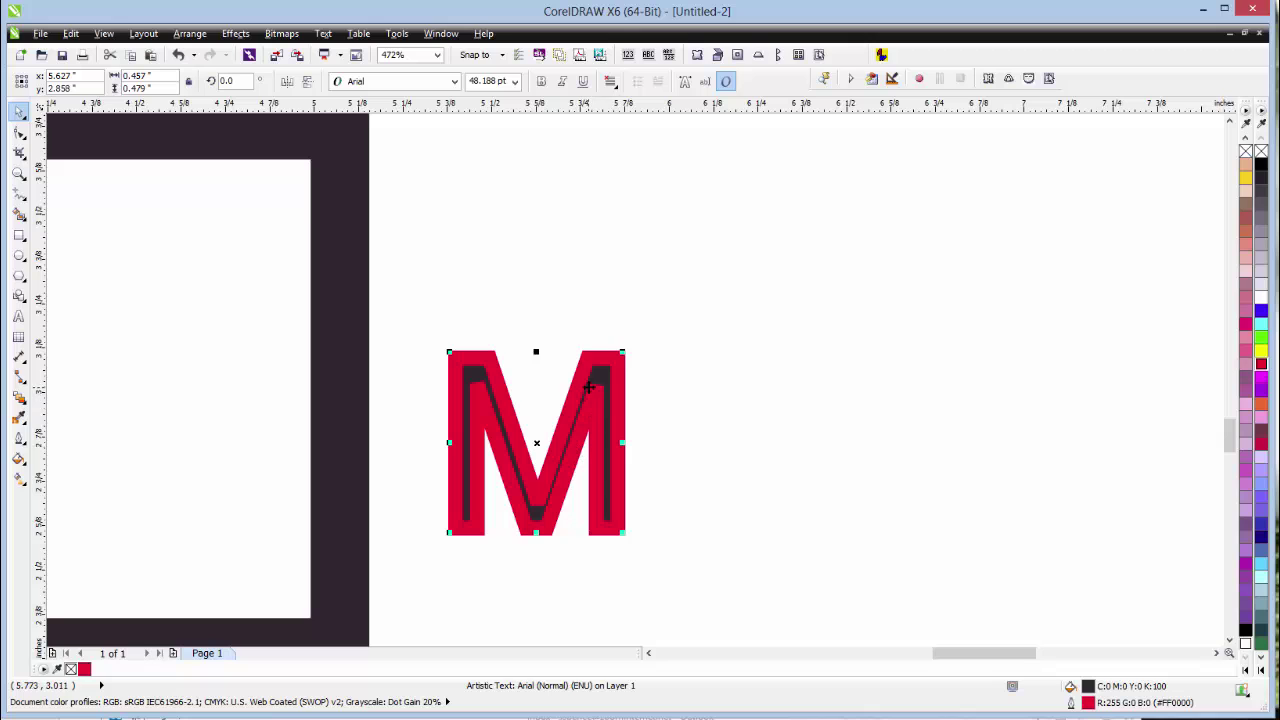
pyautogui.moveTo(621, 353); pyautogui.dragTo(806, 160)
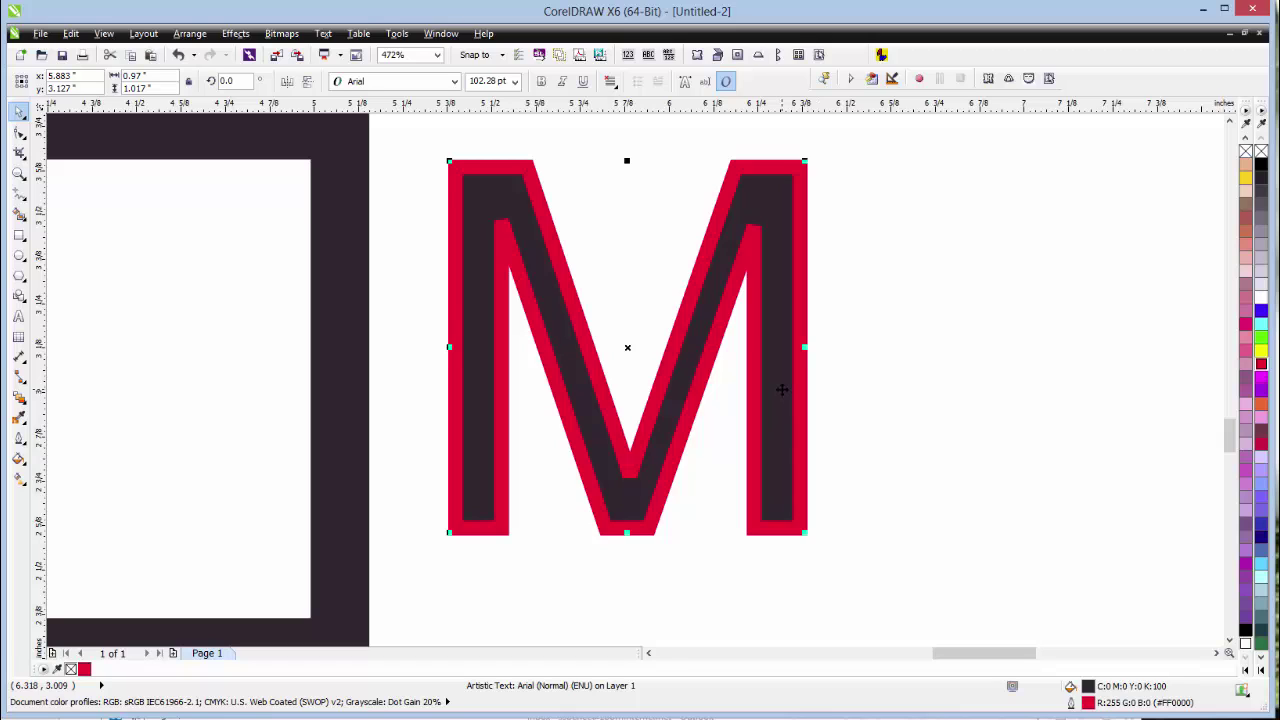
pyautogui.rightClick(1261, 152)
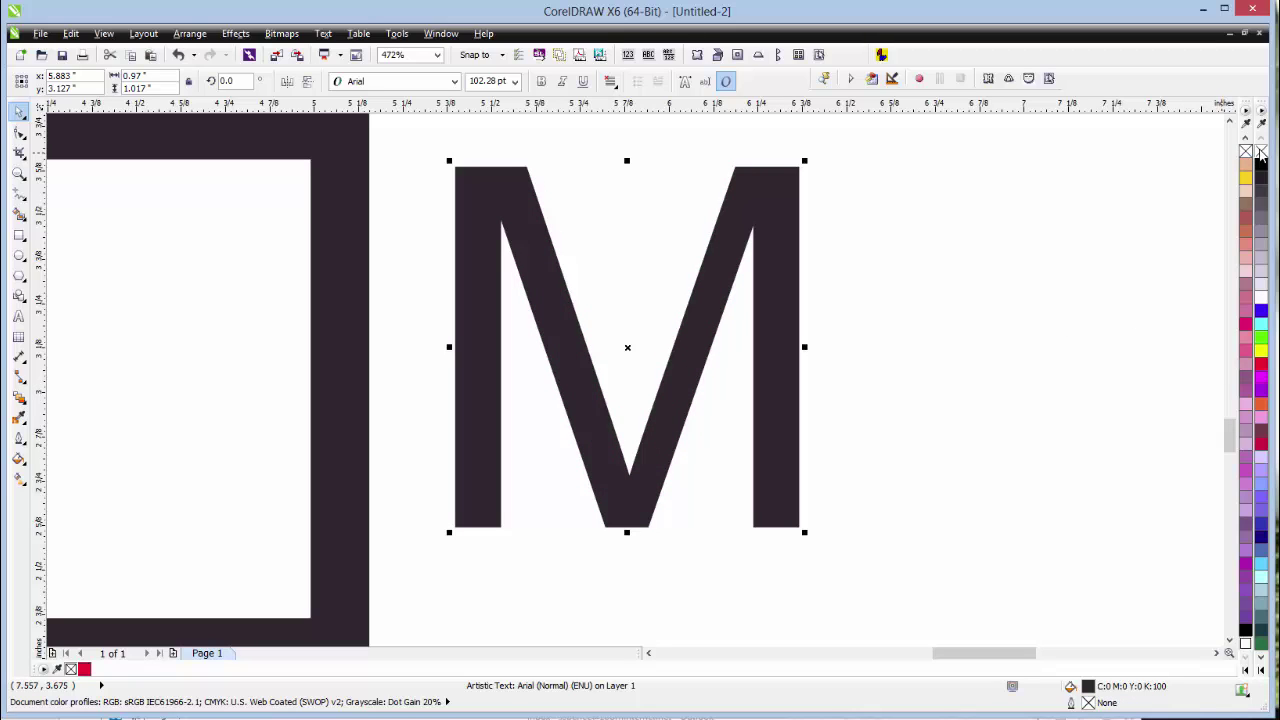
pyautogui.rightClick(1261, 368)
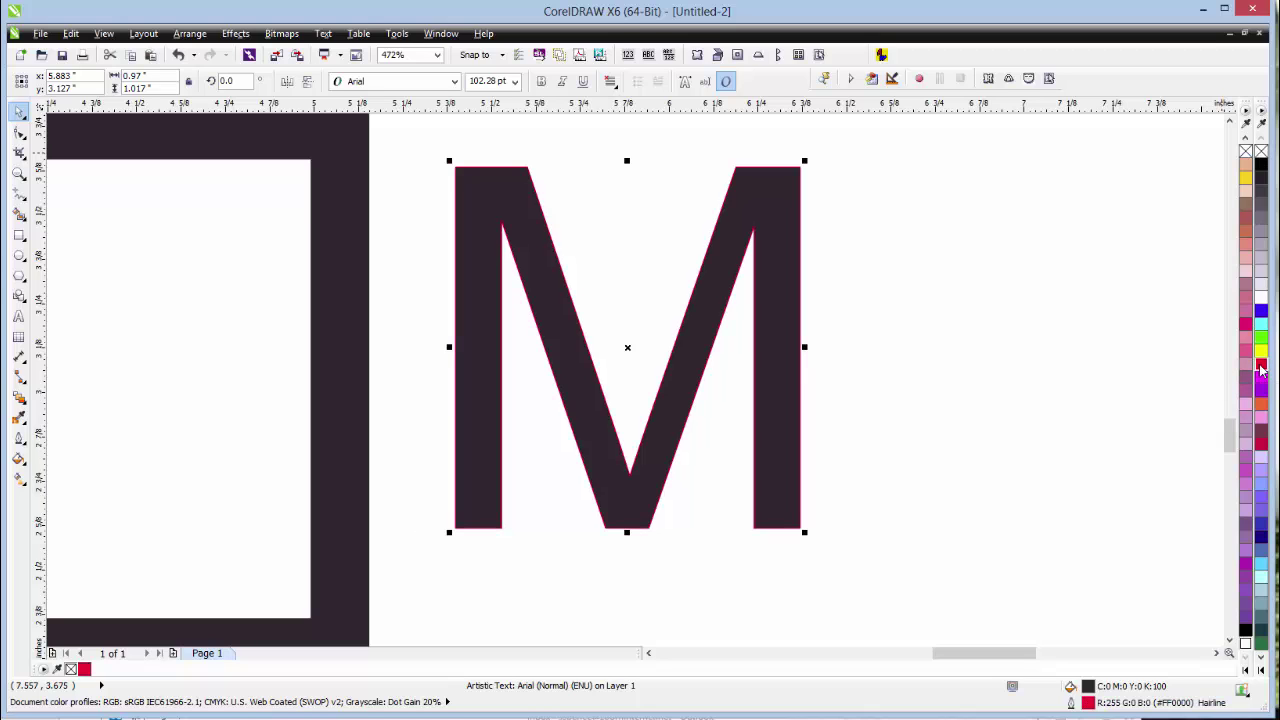
pyautogui.click(18, 438)
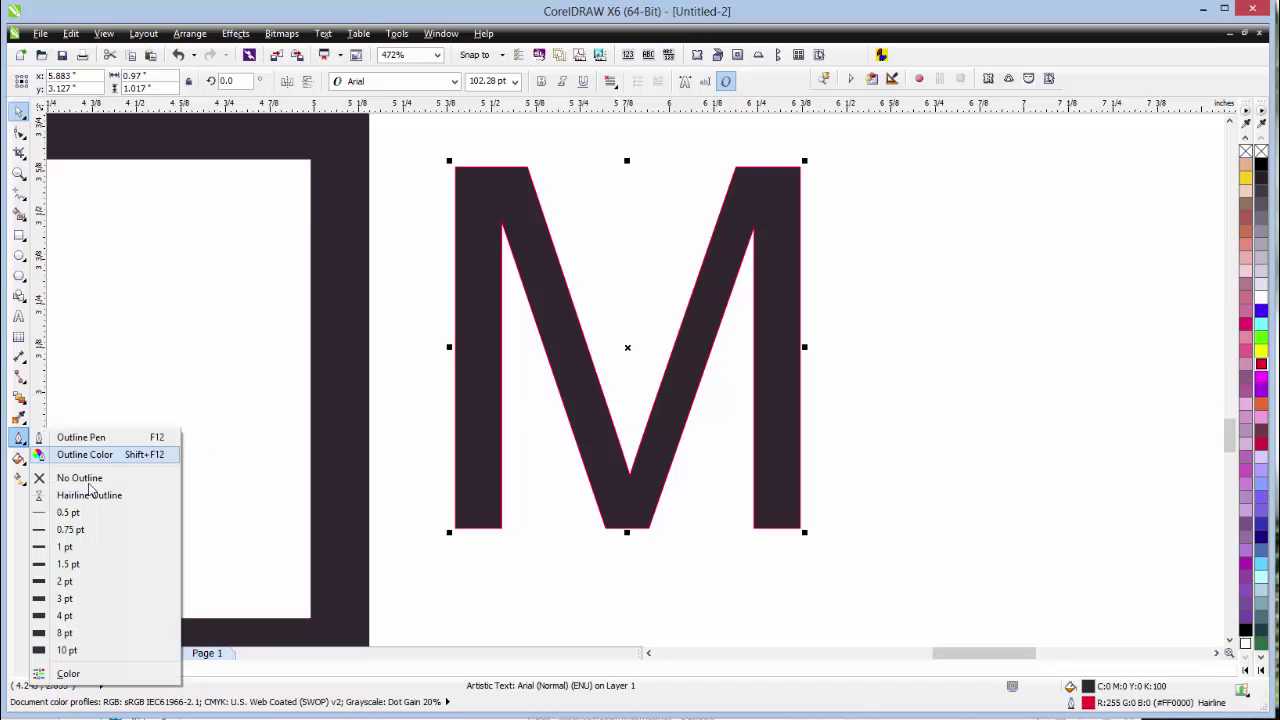
pyautogui.click(92, 599)
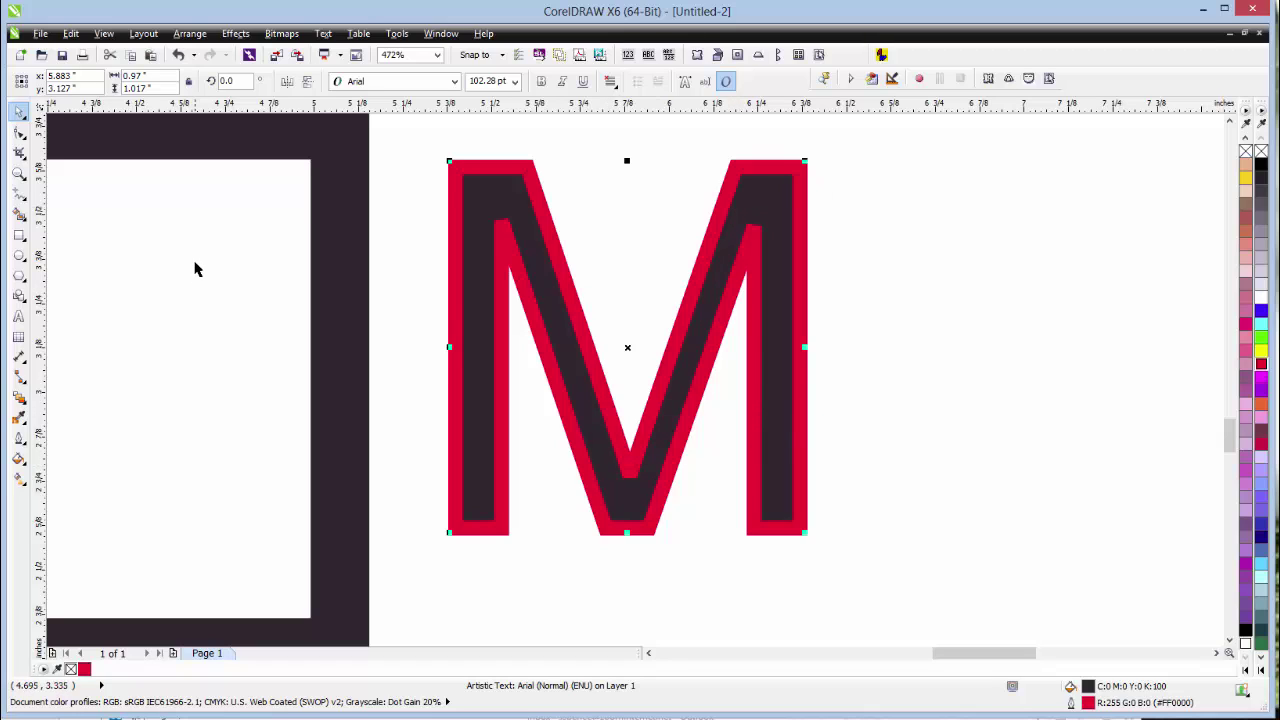
pyautogui.click(19, 173)
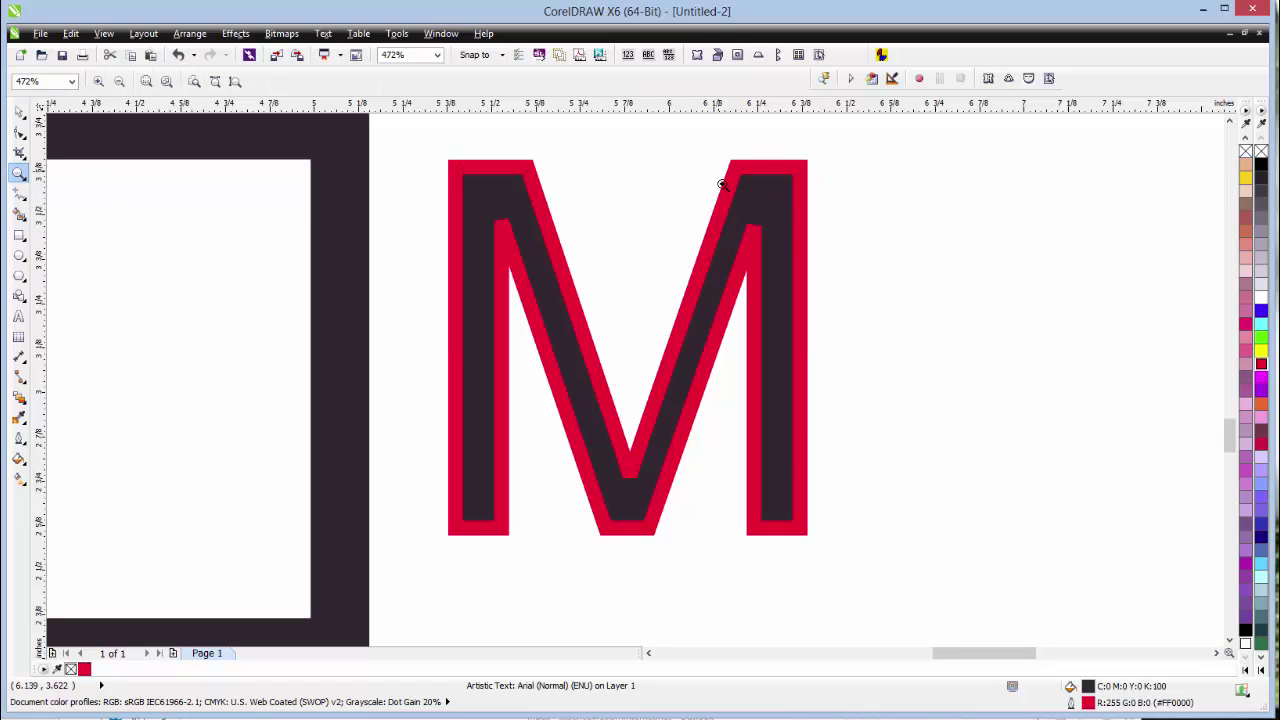
pyautogui.moveTo(691, 188); pyautogui.dragTo(812, 272)
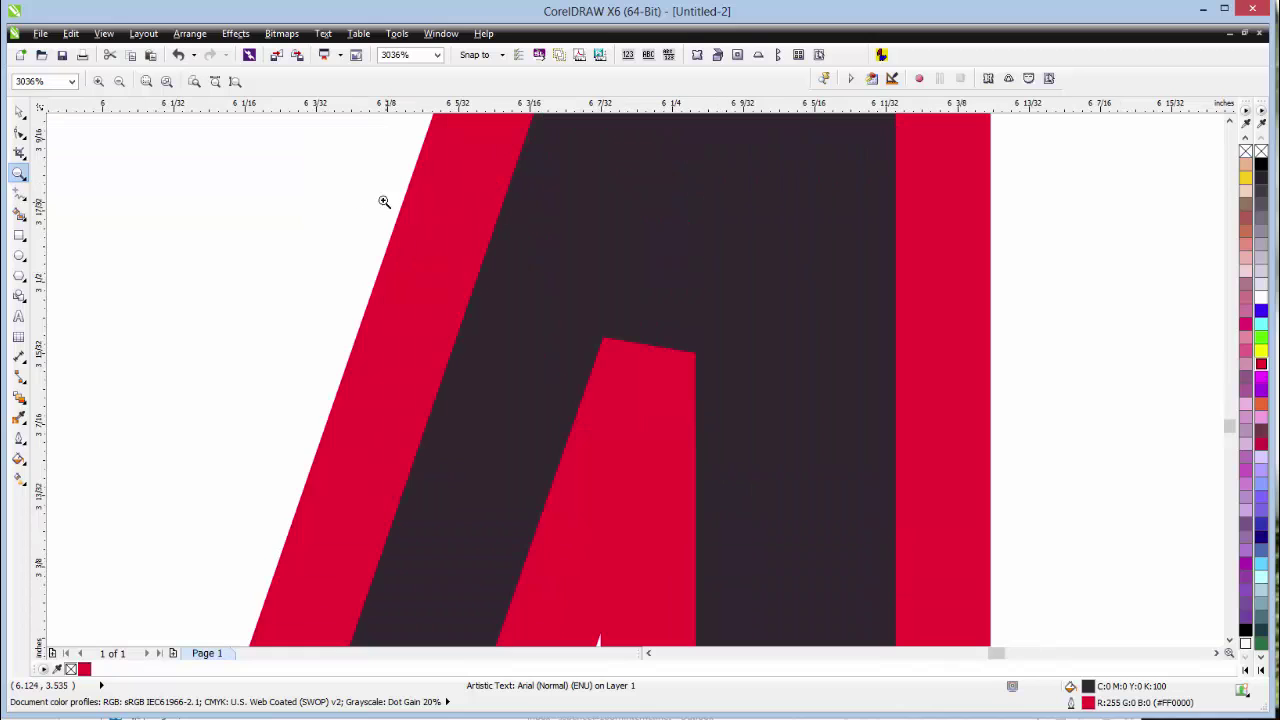
pyautogui.click(119, 81)
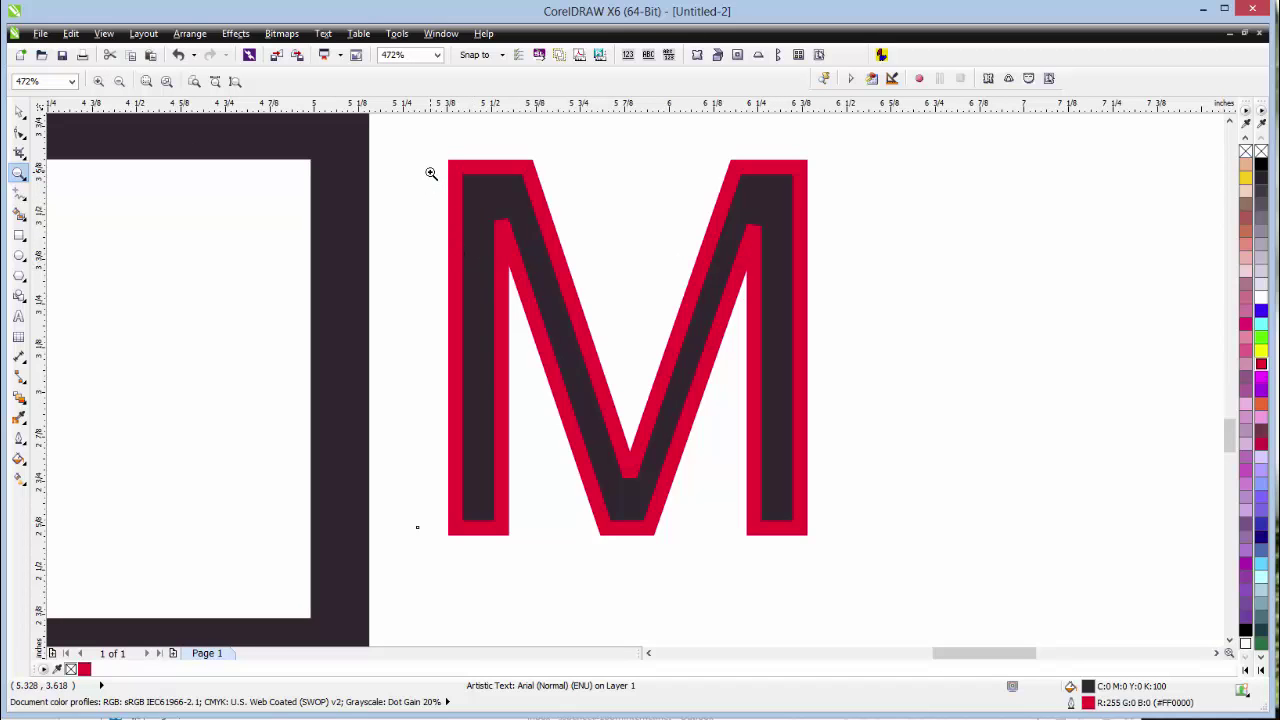
# - Turn on Scale with object and Behind fill for the M's outline, then reapply 3 pt width
pyautogui.click(19, 111)
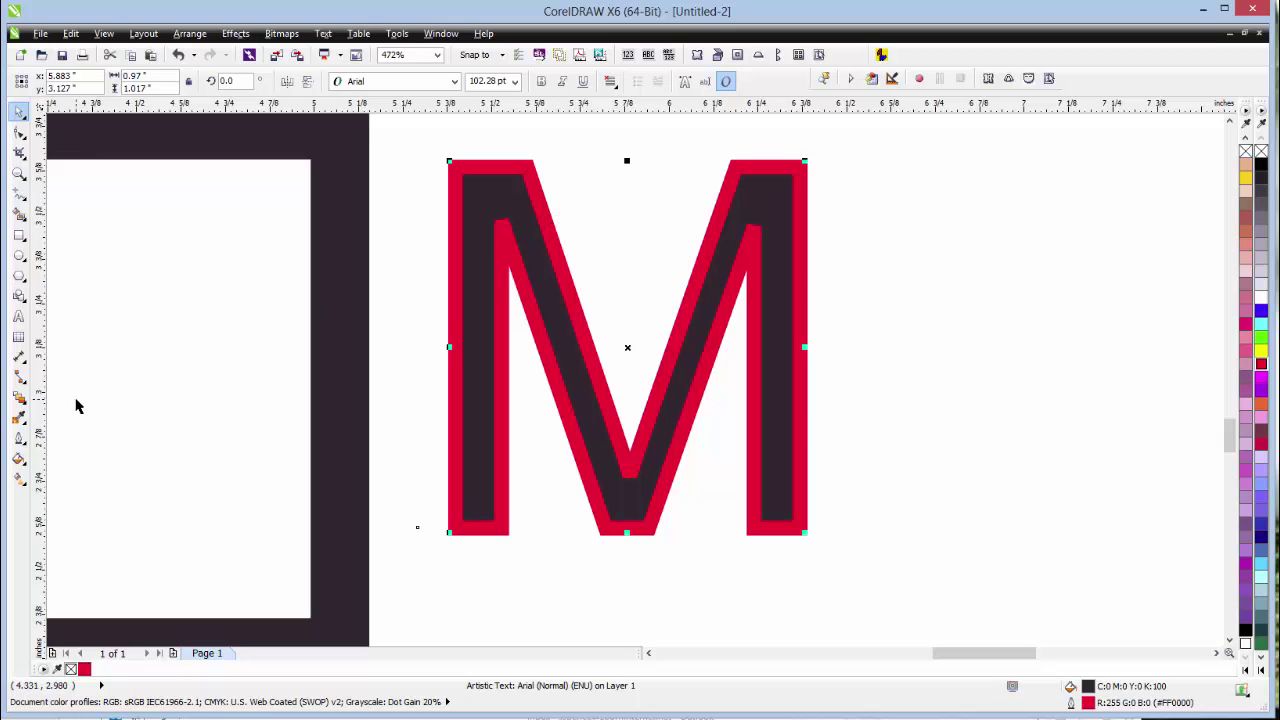
pyautogui.click(19, 440)
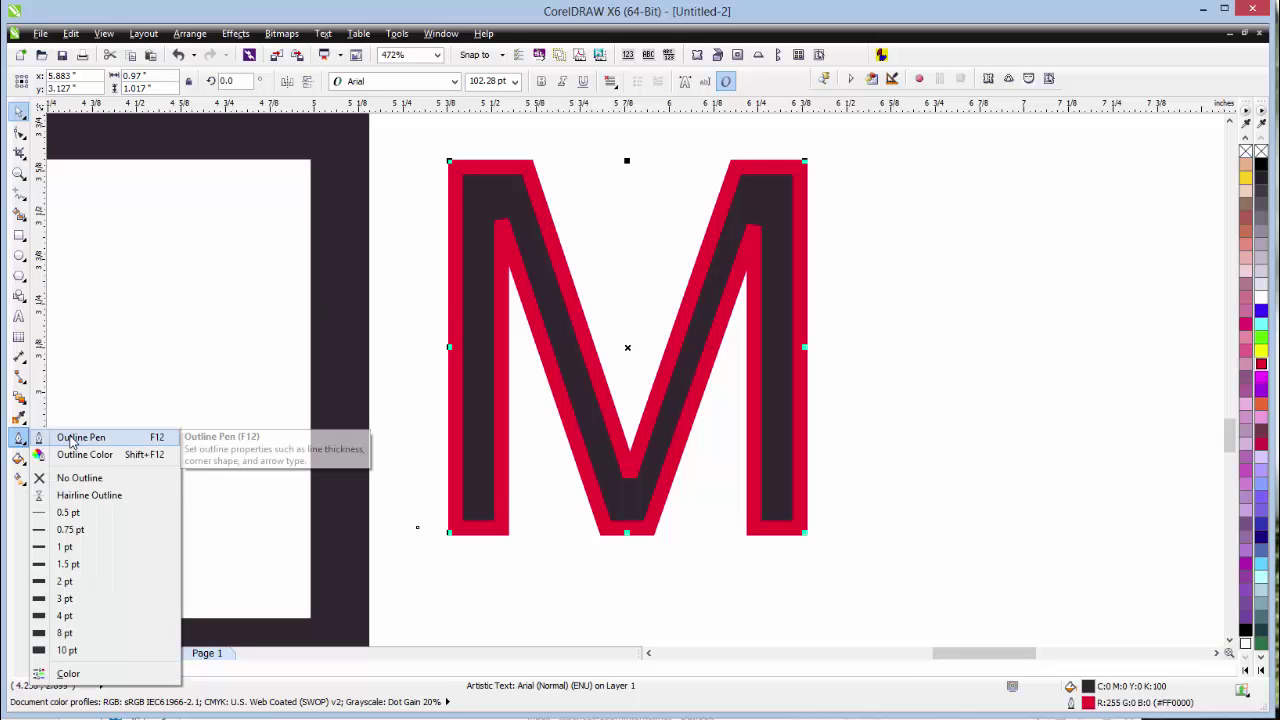
pyautogui.click(60, 441)
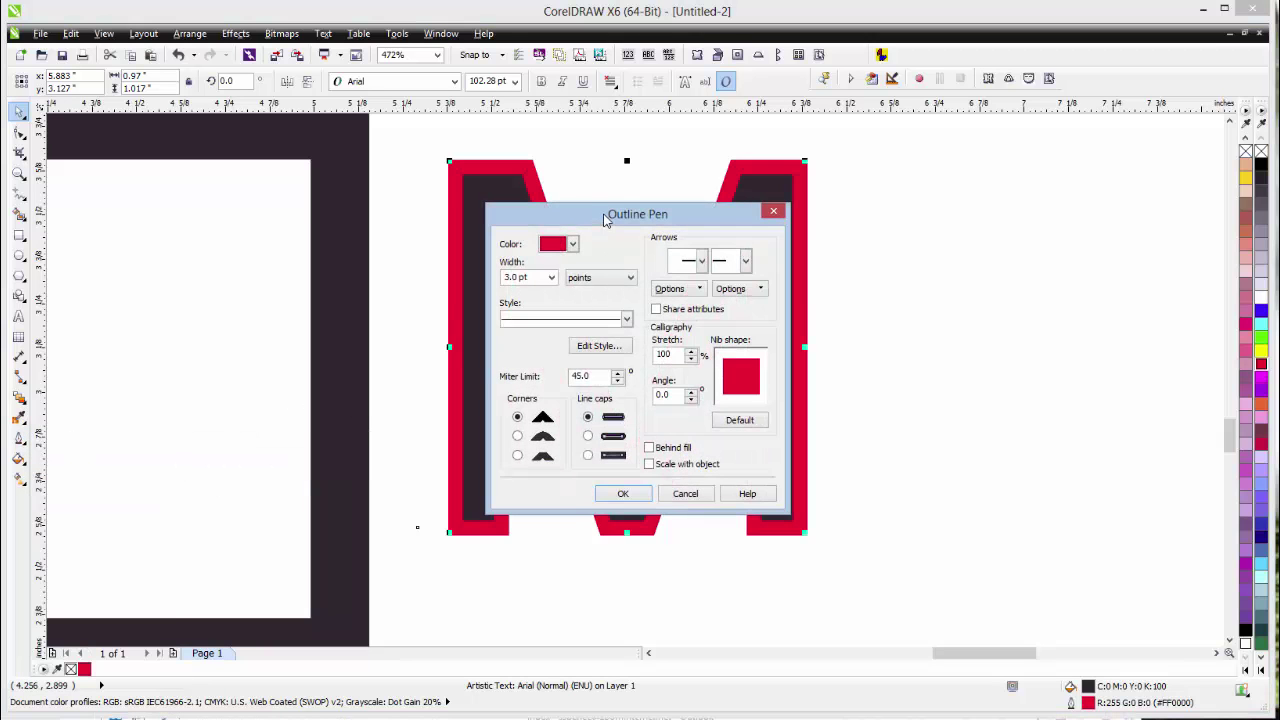
pyautogui.moveTo(608, 219); pyautogui.dragTo(980, 215)
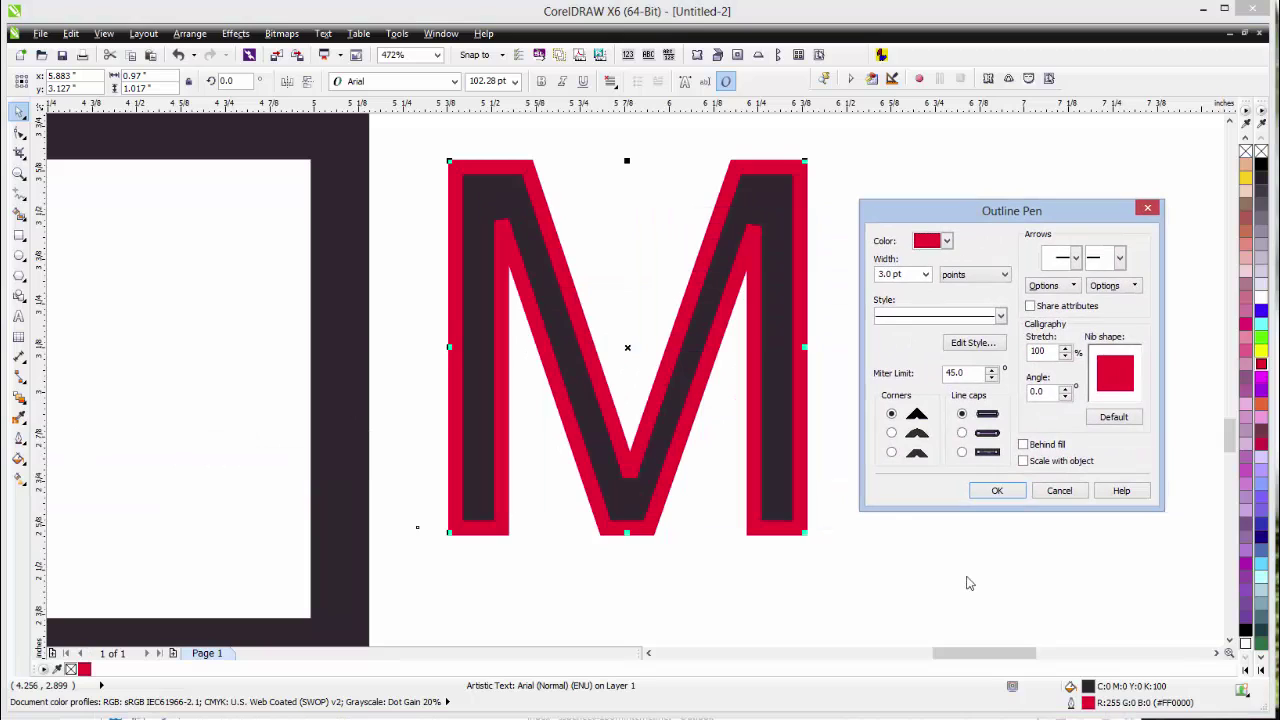
pyautogui.click(1023, 461)
pyautogui.click(1025, 445)
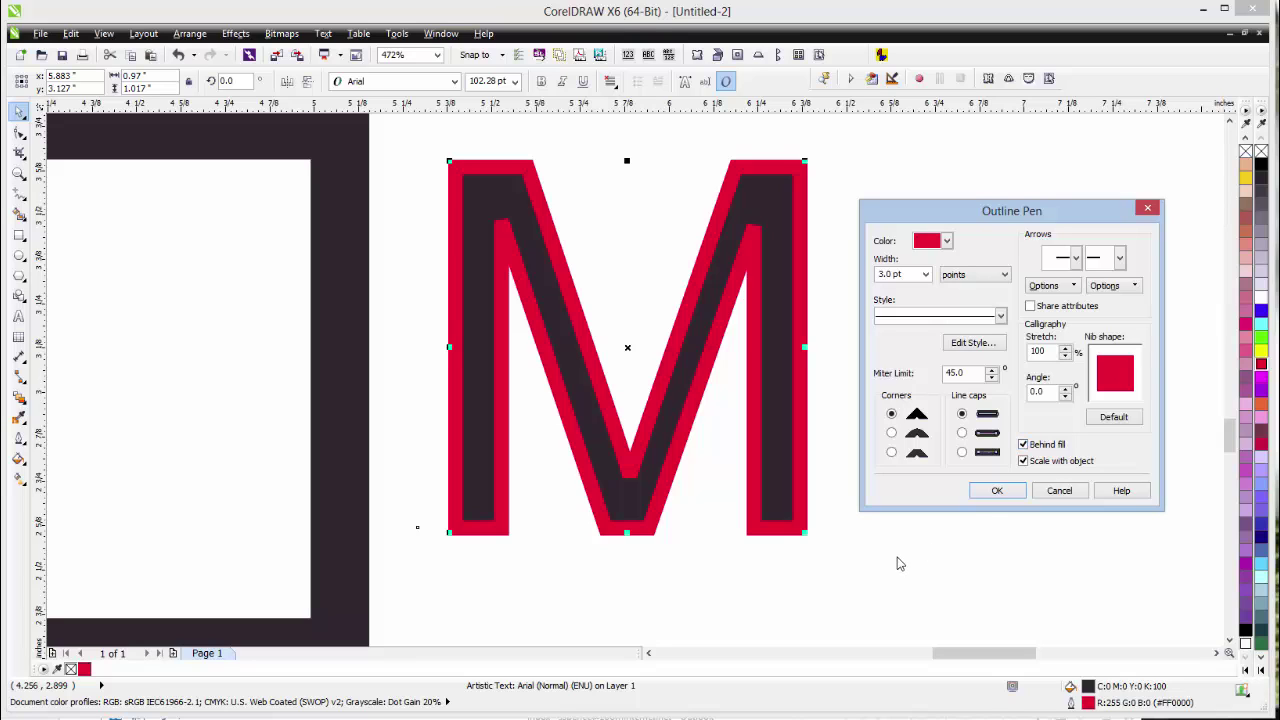
pyautogui.click(997, 490)
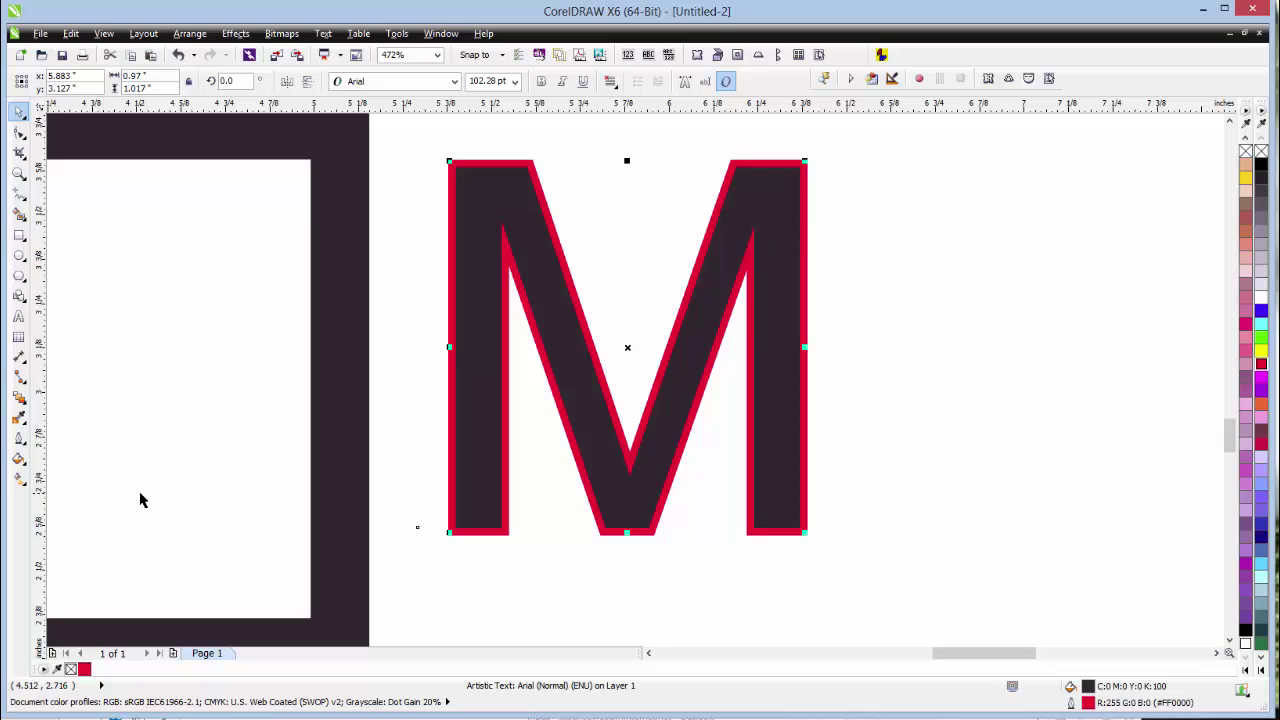
pyautogui.click(27, 438)
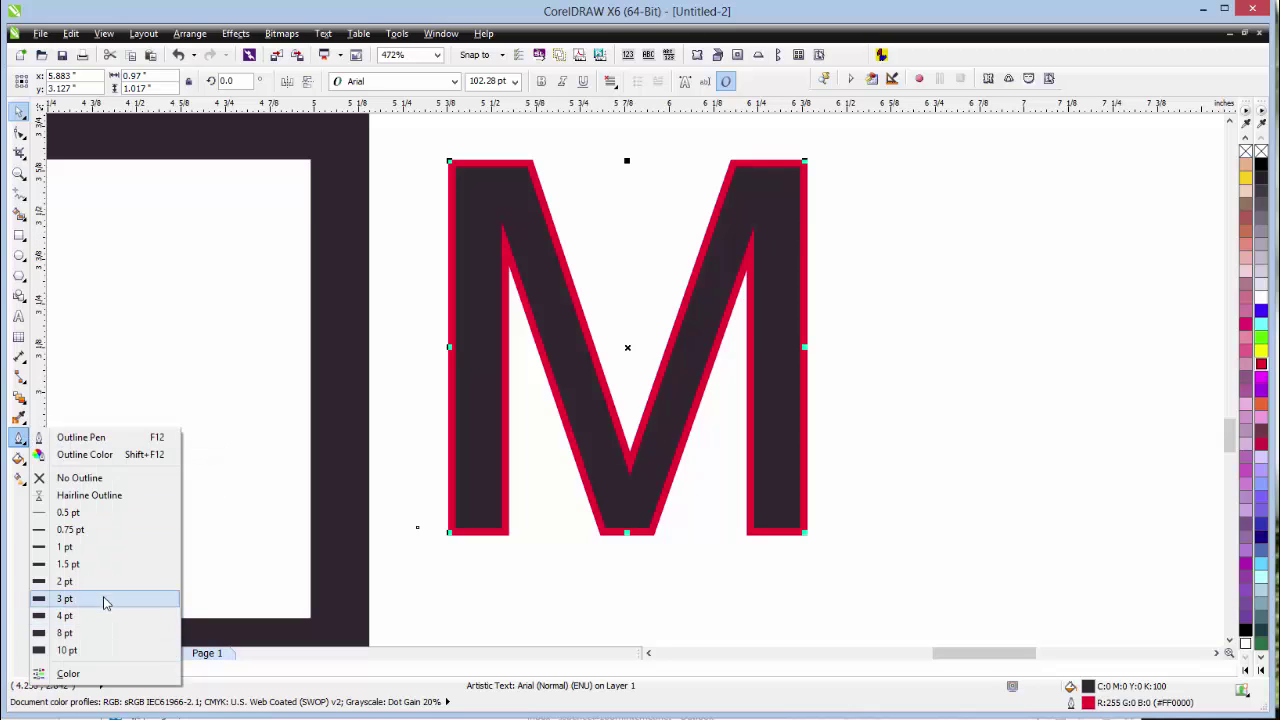
pyautogui.click(105, 599)
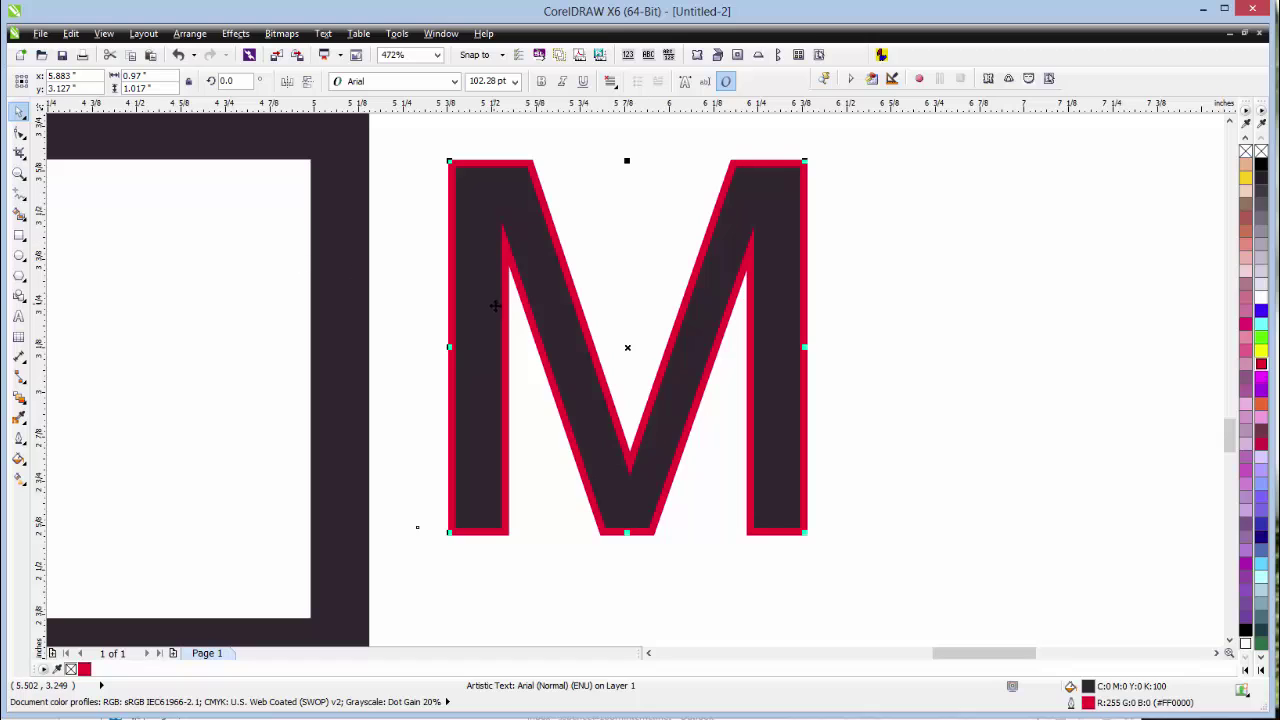
# - Deselect the M and draw a circle to its right
pyautogui.press('Escape')
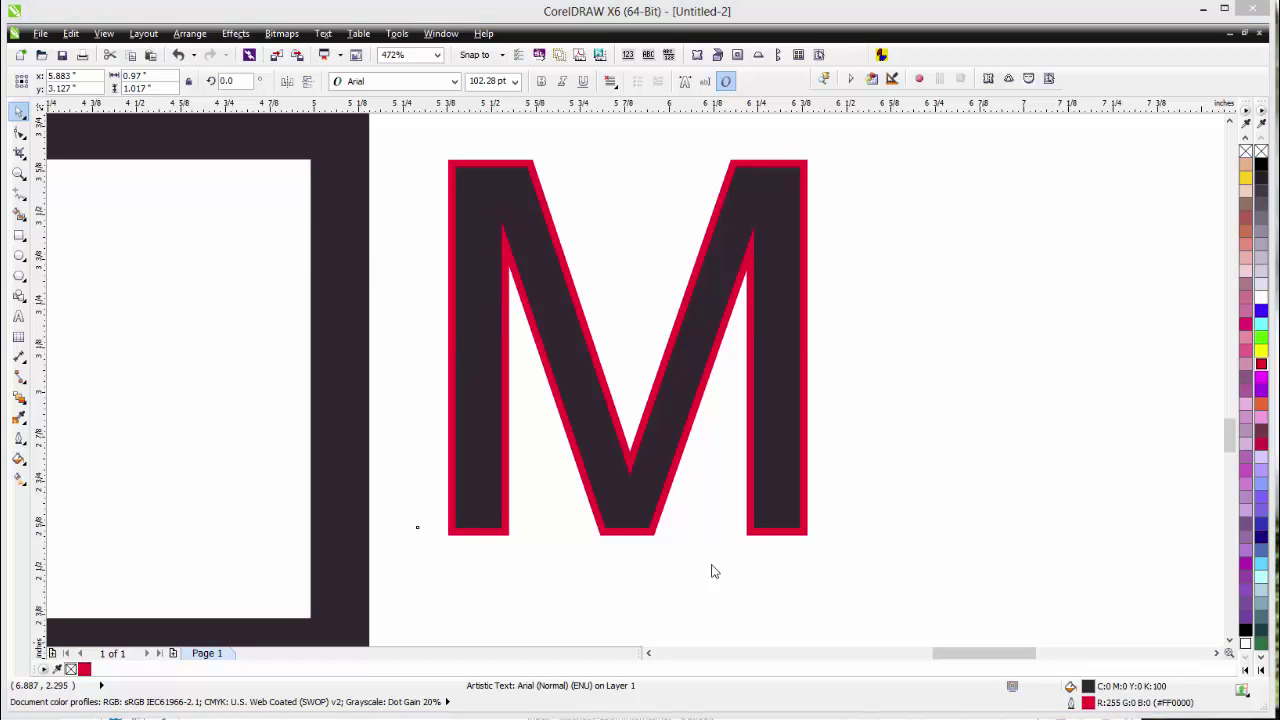
pyautogui.click(18, 258)
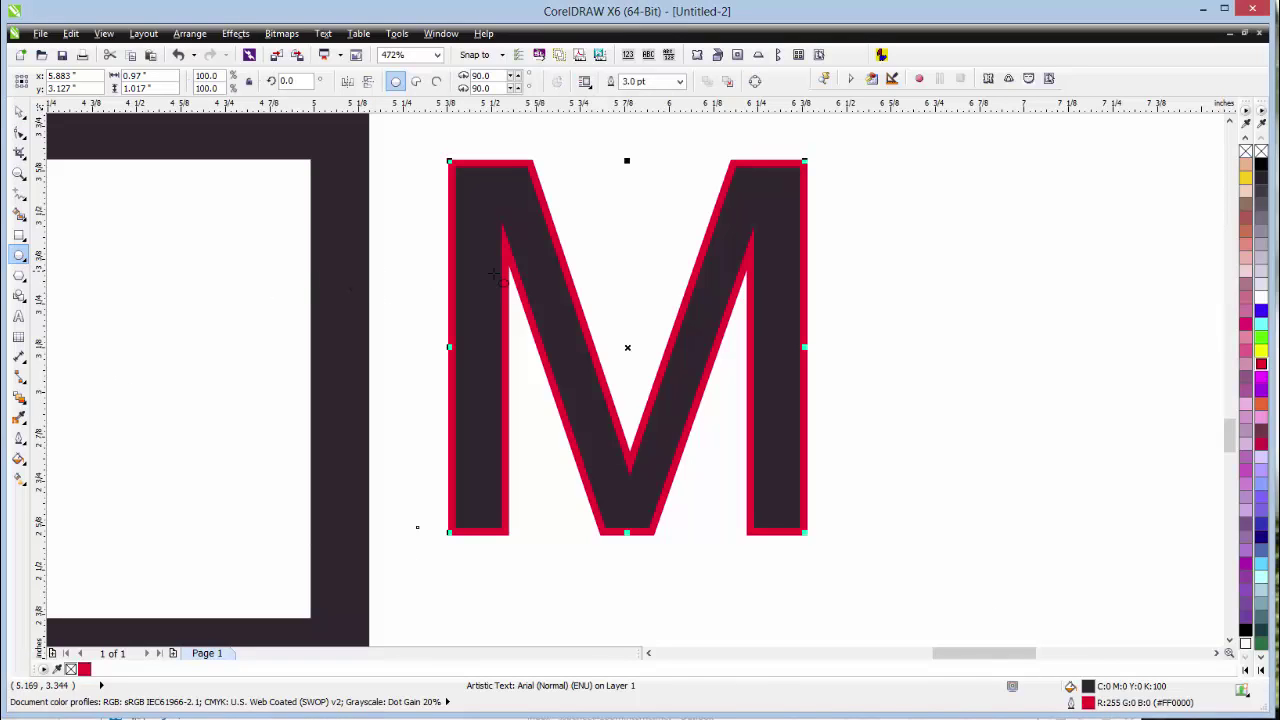
pyautogui.moveTo(845, 245); pyautogui.dragTo(1111, 480)
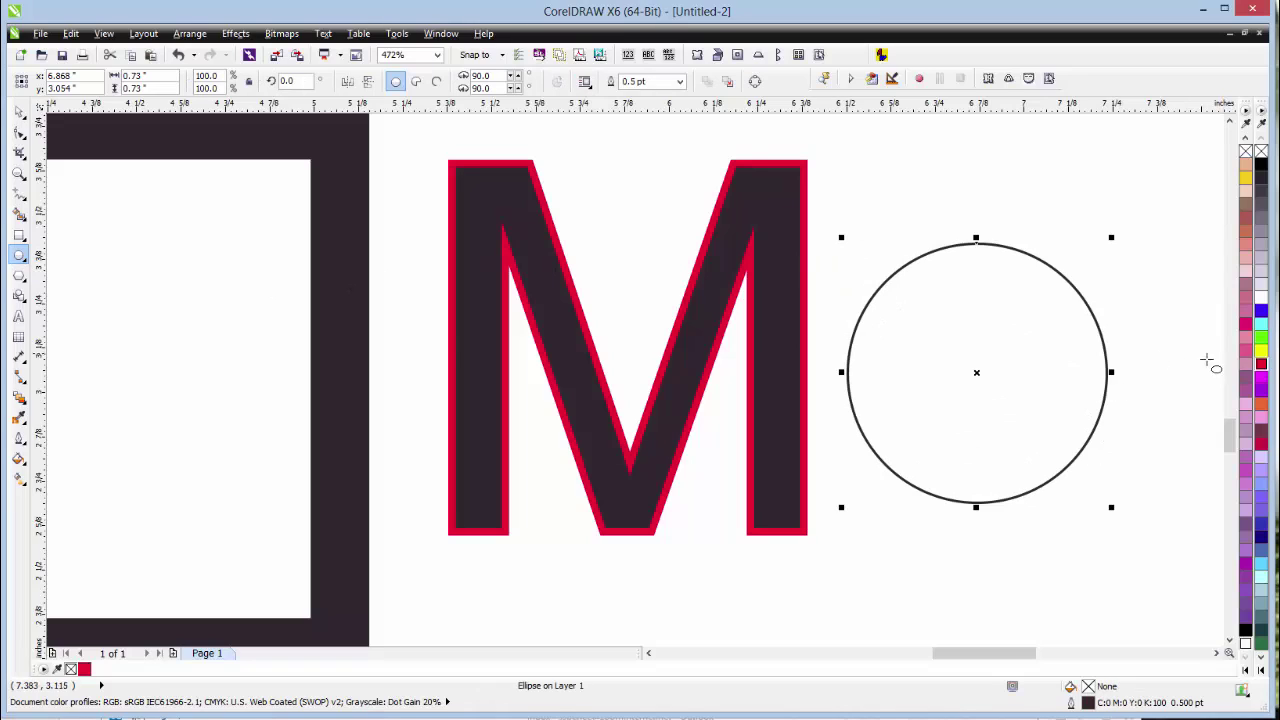
# - Fill the circle yellow and give it a 4 pt black outline
pyautogui.click(1261, 350)
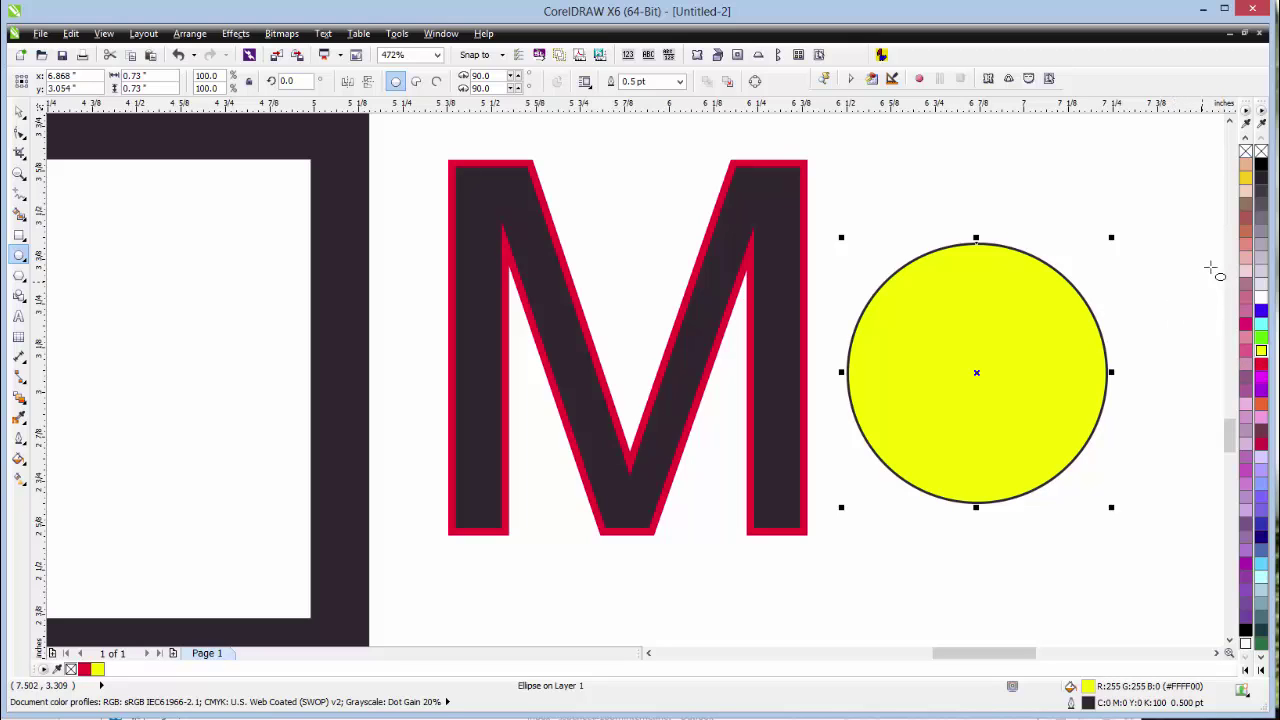
pyautogui.rightClick(1262, 166)
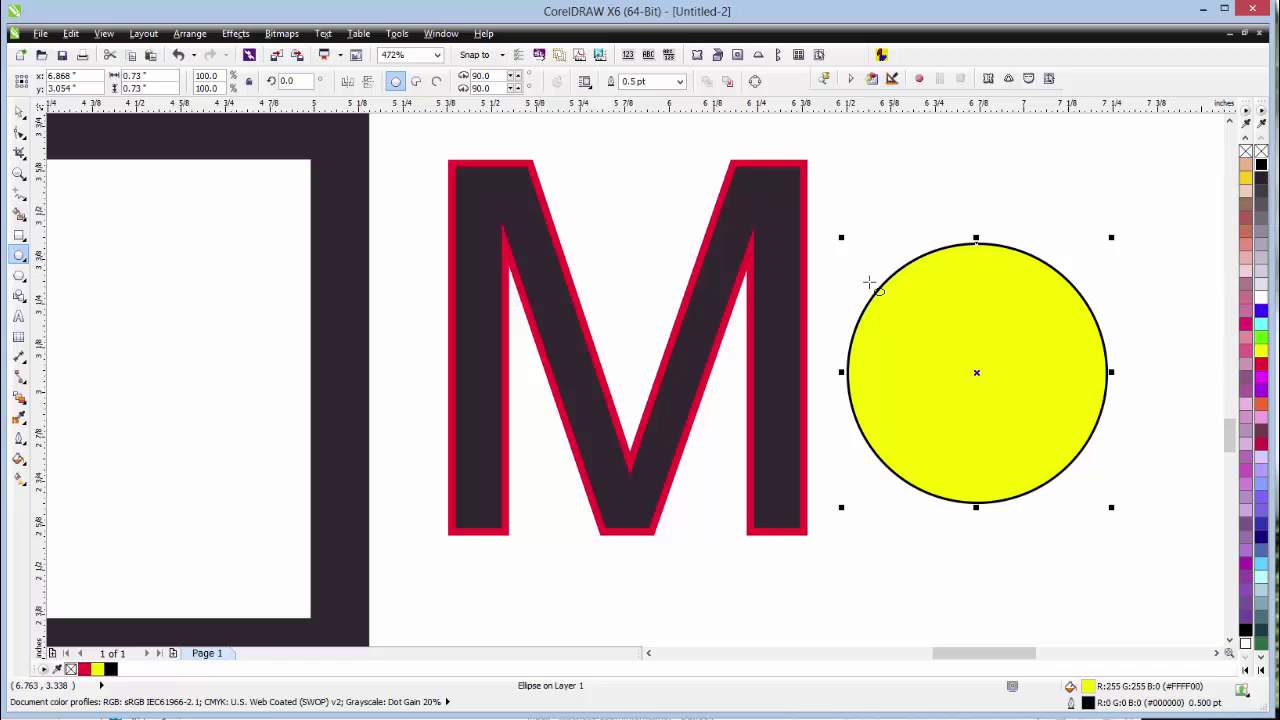
pyautogui.click(19, 437)
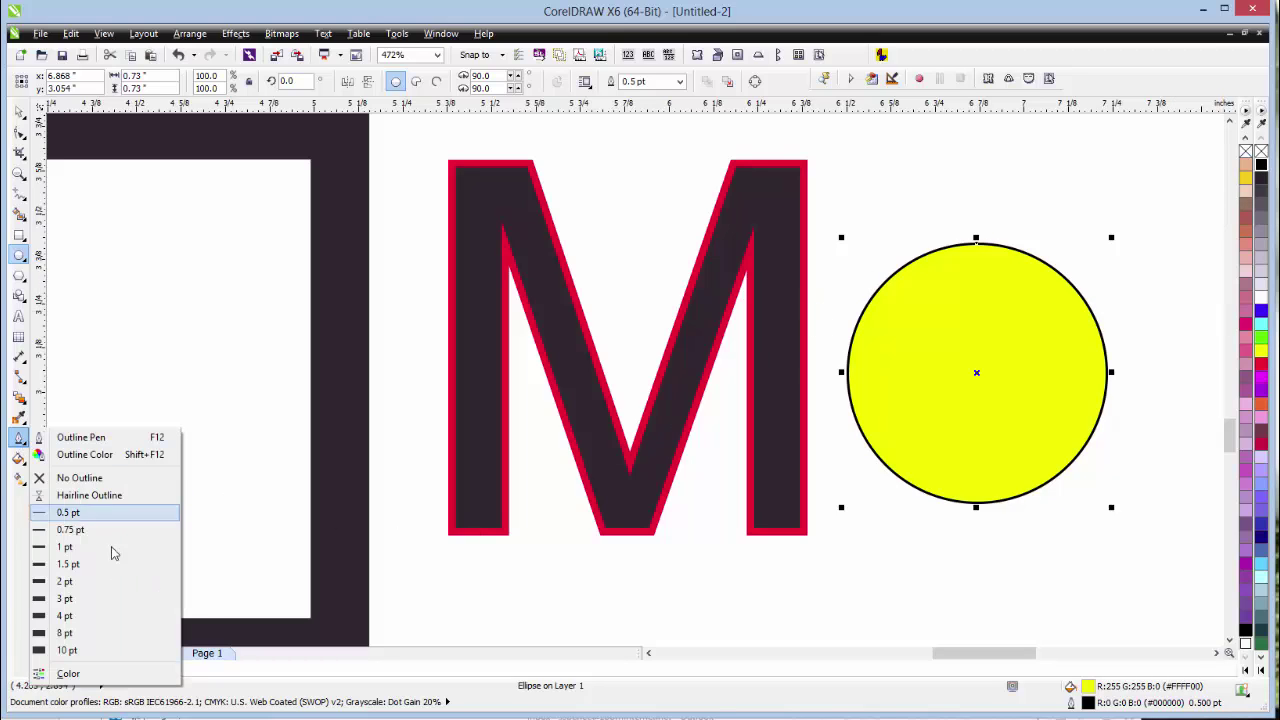
pyautogui.click(115, 617)
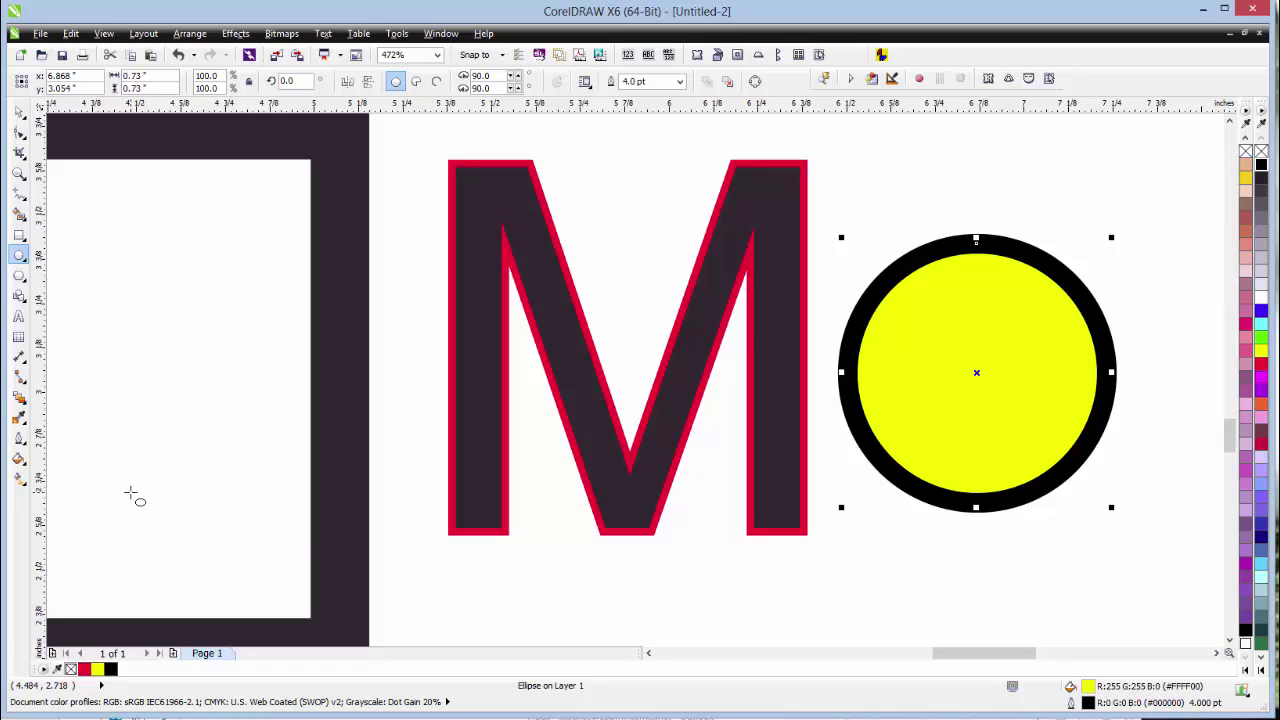
# - Make the circle's outline scale with the object in Outline Pen settings
pyautogui.click(18, 437)
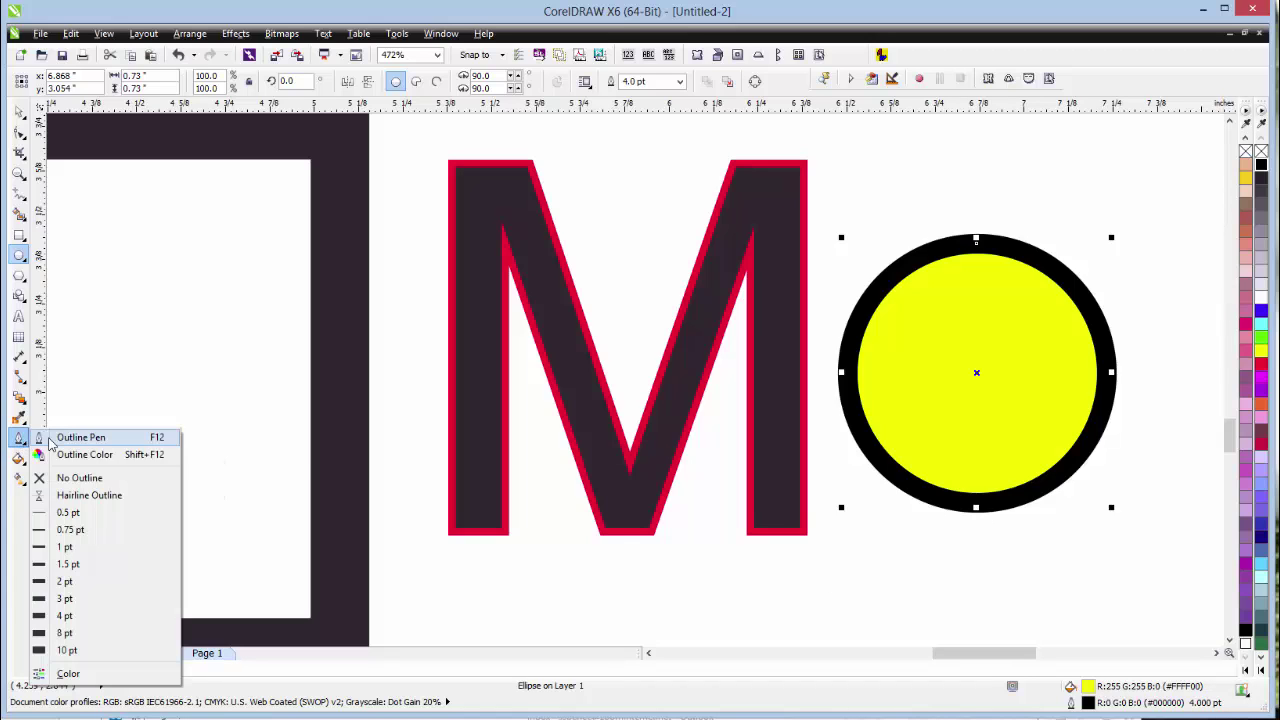
pyautogui.click(80, 440)
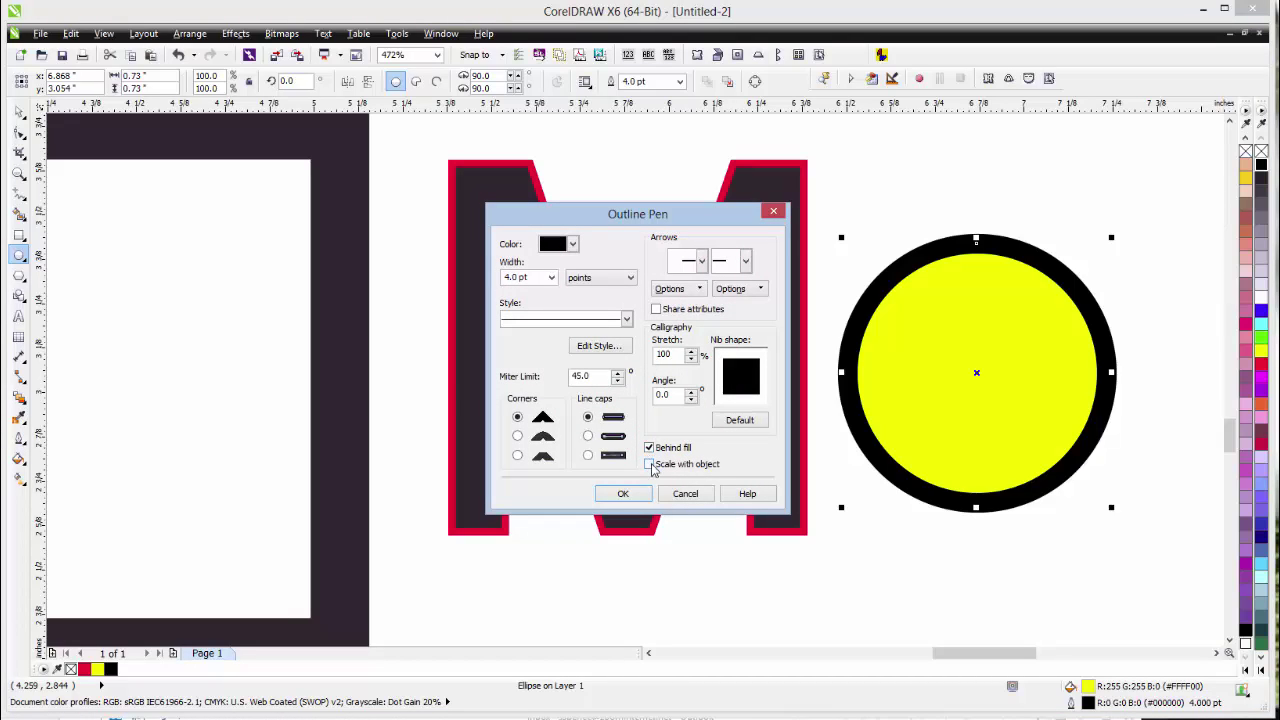
pyautogui.click(650, 465)
pyautogui.click(642, 494)
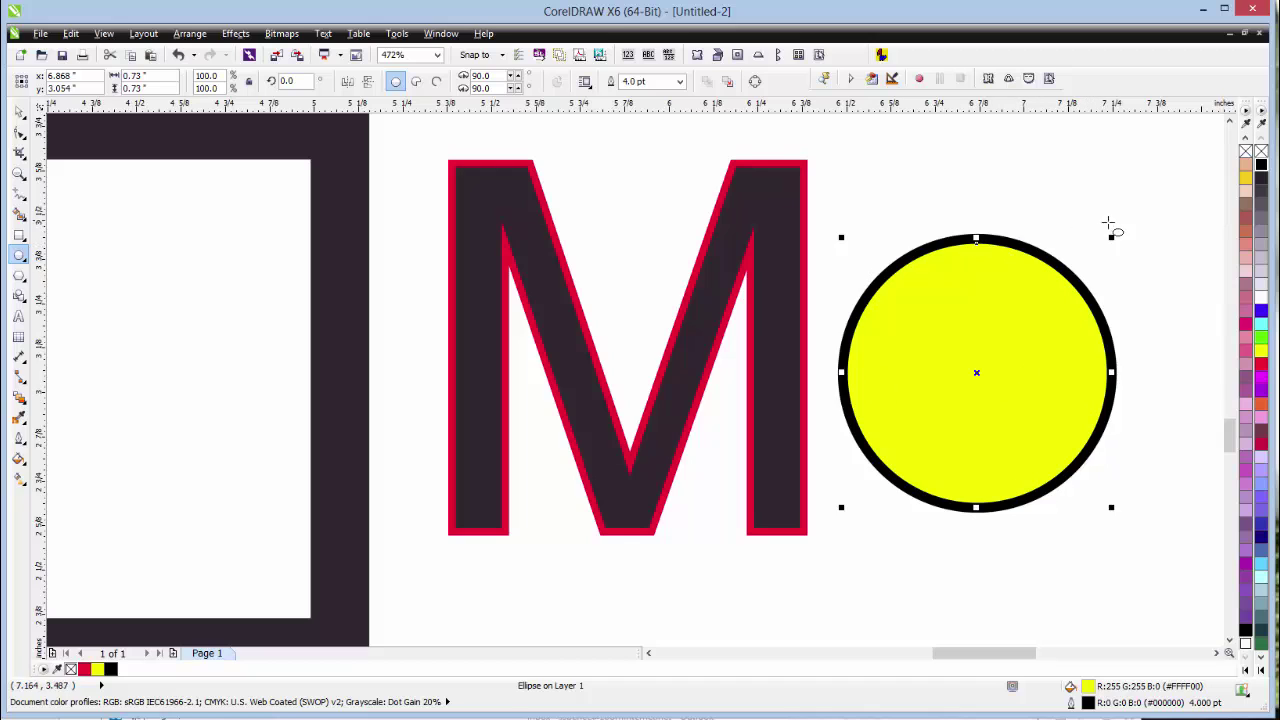
# - Shrink and re-enlarge the circle to 126.9%, its outline scaling to 5.075 pt, then deselect
pyautogui.moveTo(1111, 237); pyautogui.dragTo(950, 341)
pyautogui.moveTo(948, 403); pyautogui.dragTo(1181, 167)
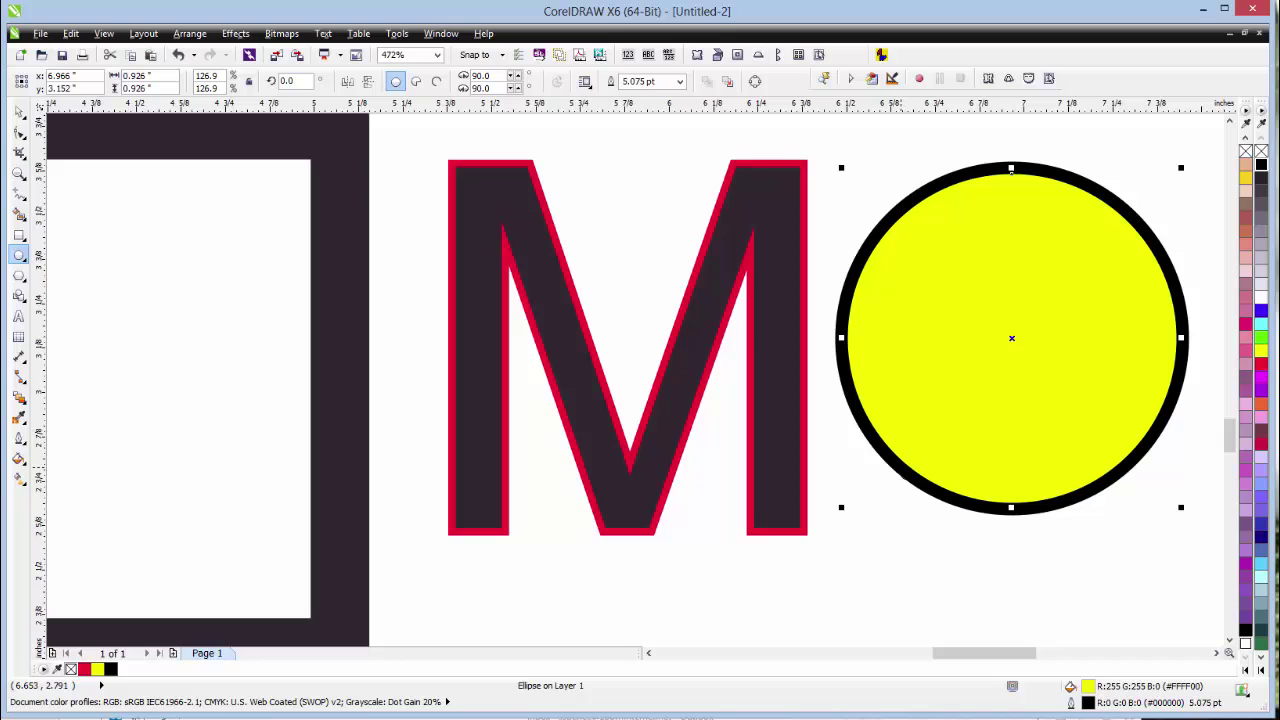
pyautogui.press('Escape')
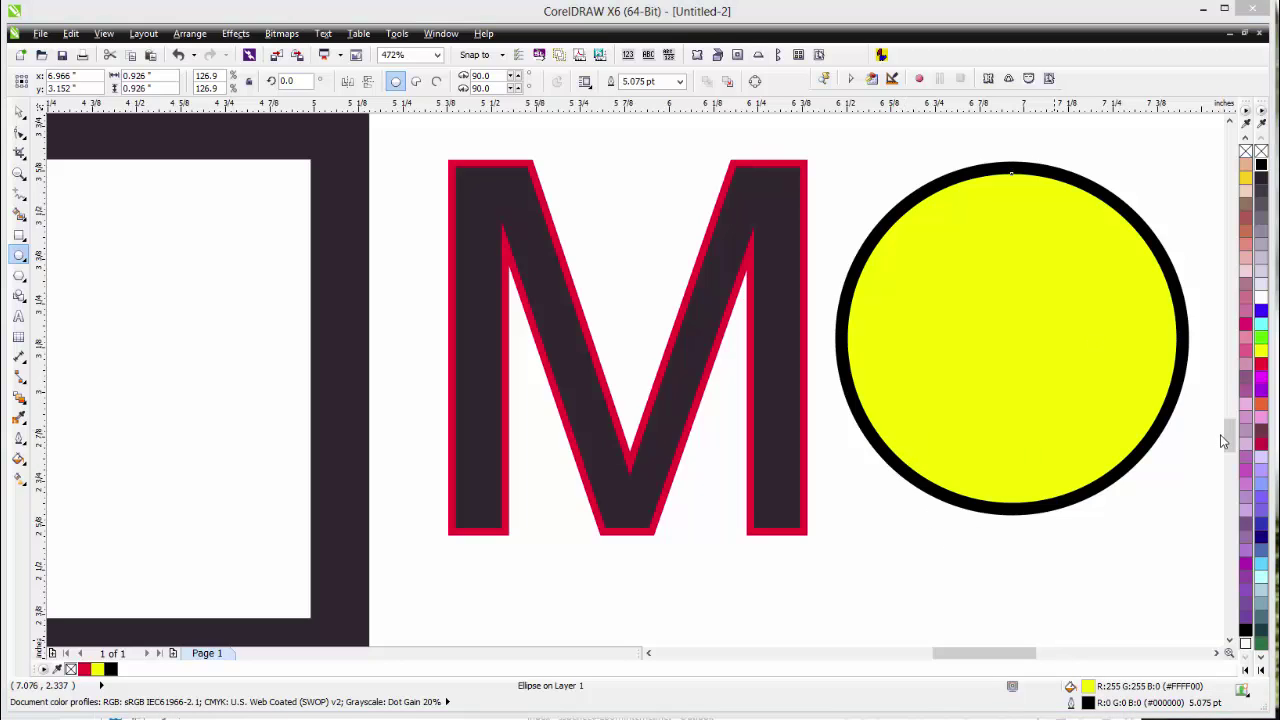
# - Scroll up, zoom out over the frame, M and circle, then zoom into the empty upper-left area
pyautogui.moveTo(1229, 434); pyautogui.dragTo(1229, 366)
pyautogui.click(18, 175)
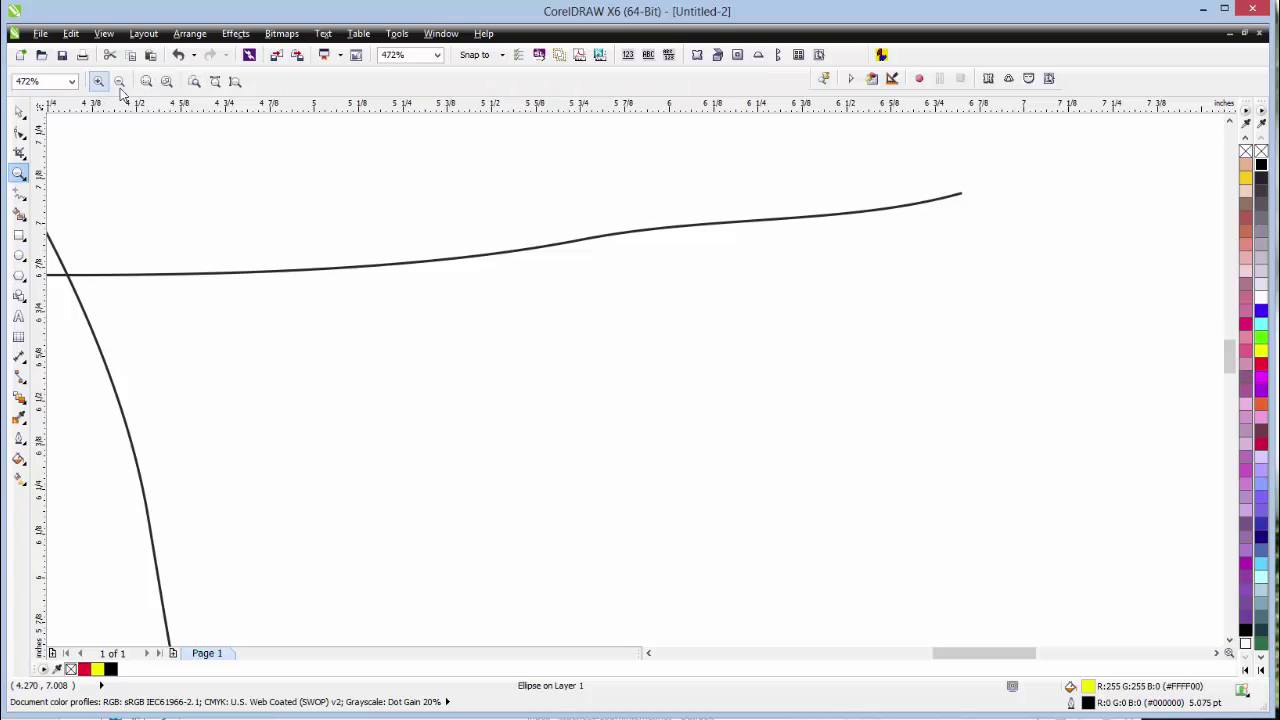
pyautogui.click(119, 82)
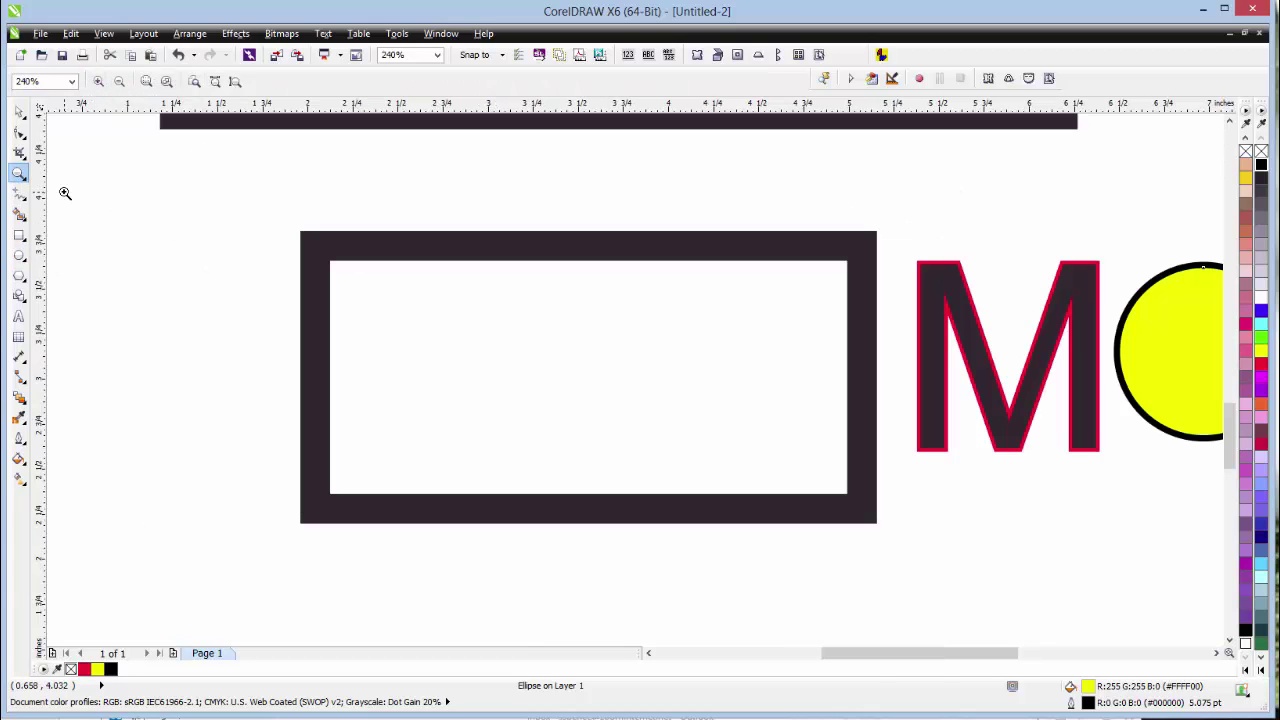
pyautogui.moveTo(63, 193); pyautogui.dragTo(265, 448)
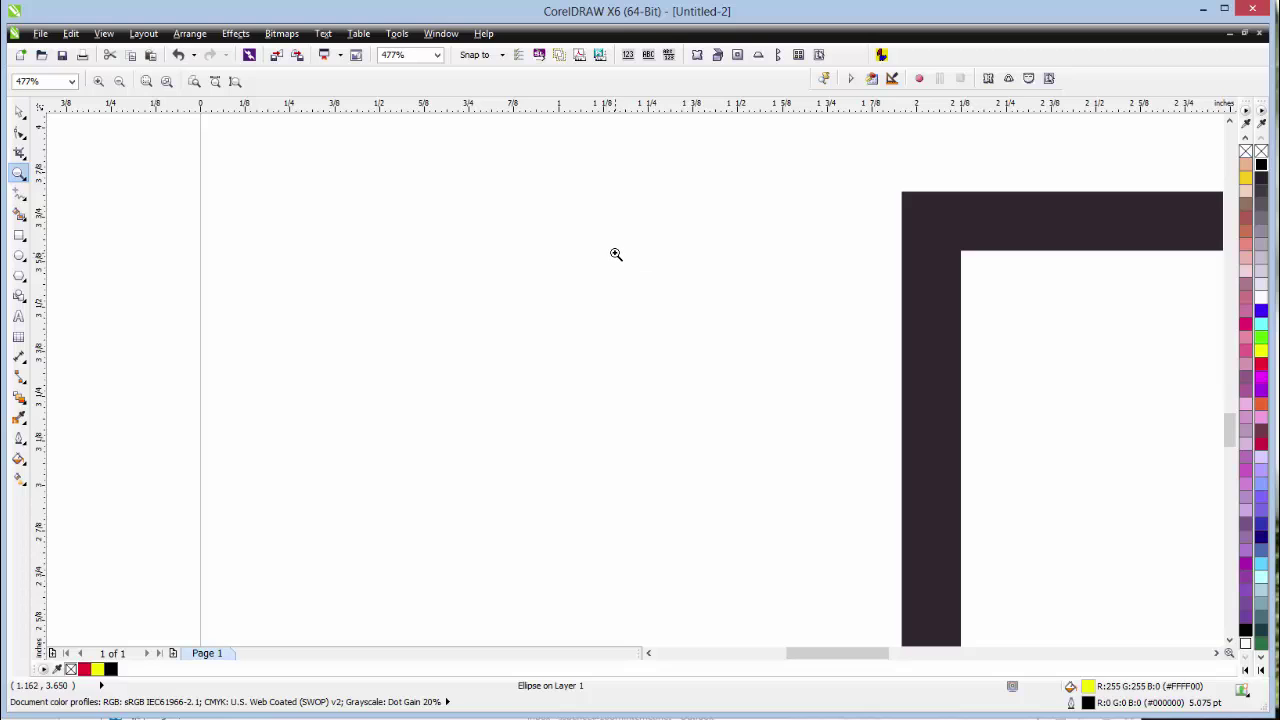
# - Draw a new rectangle and size it to exactly 1.5 × 0.75 in
pyautogui.click(19, 235)
pyautogui.moveTo(246, 240); pyautogui.dragTo(477, 344)
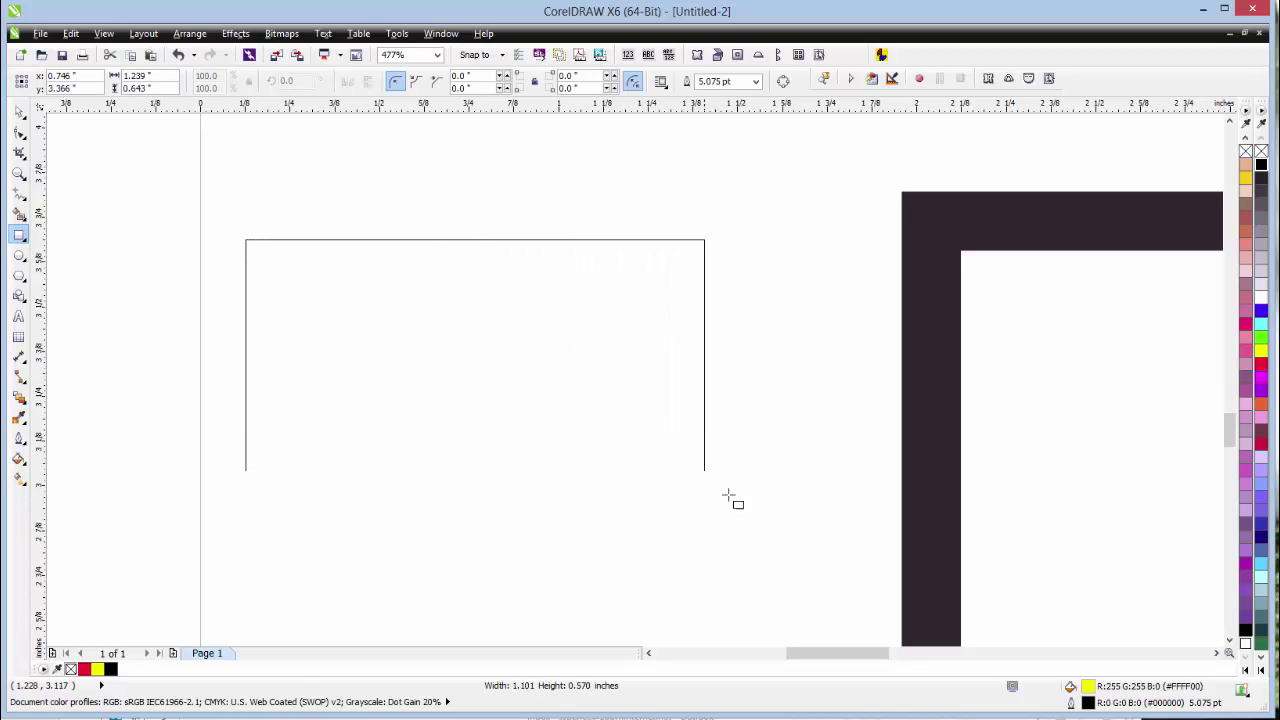
pyautogui.moveTo(737, 511); pyautogui.dragTo(821, 535)
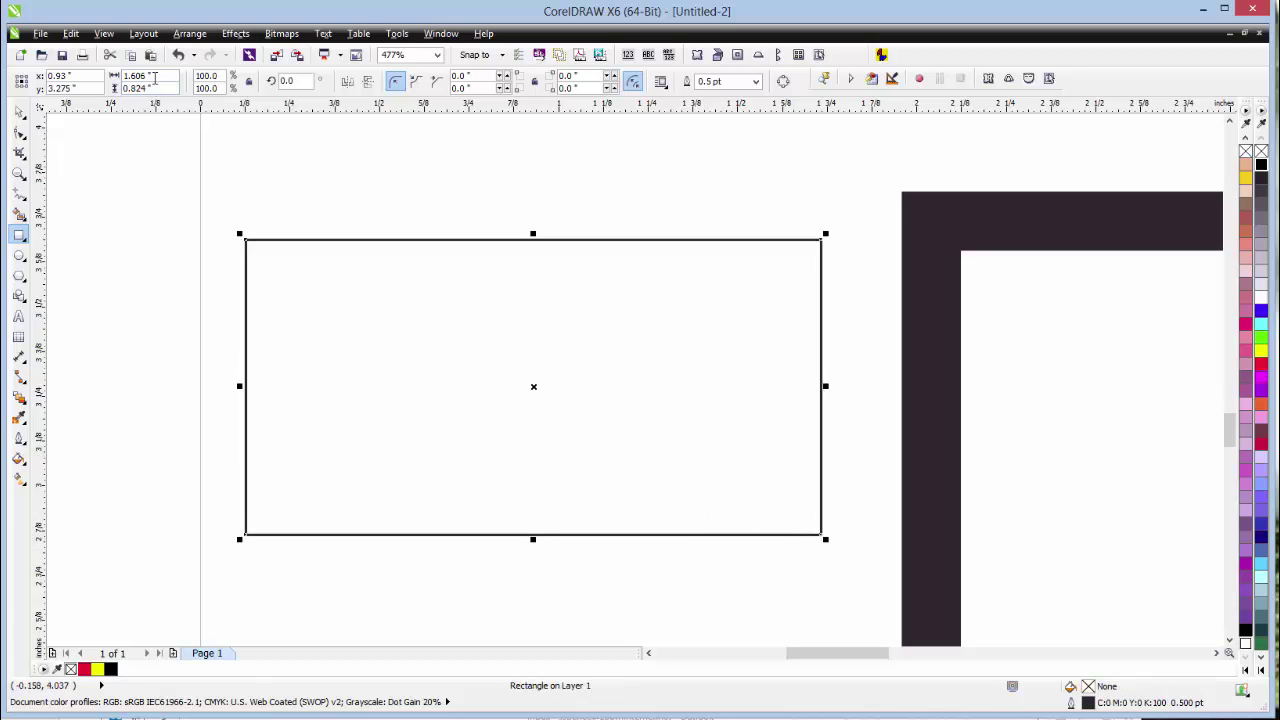
pyautogui.moveTo(155, 77); pyautogui.dragTo(120, 78)
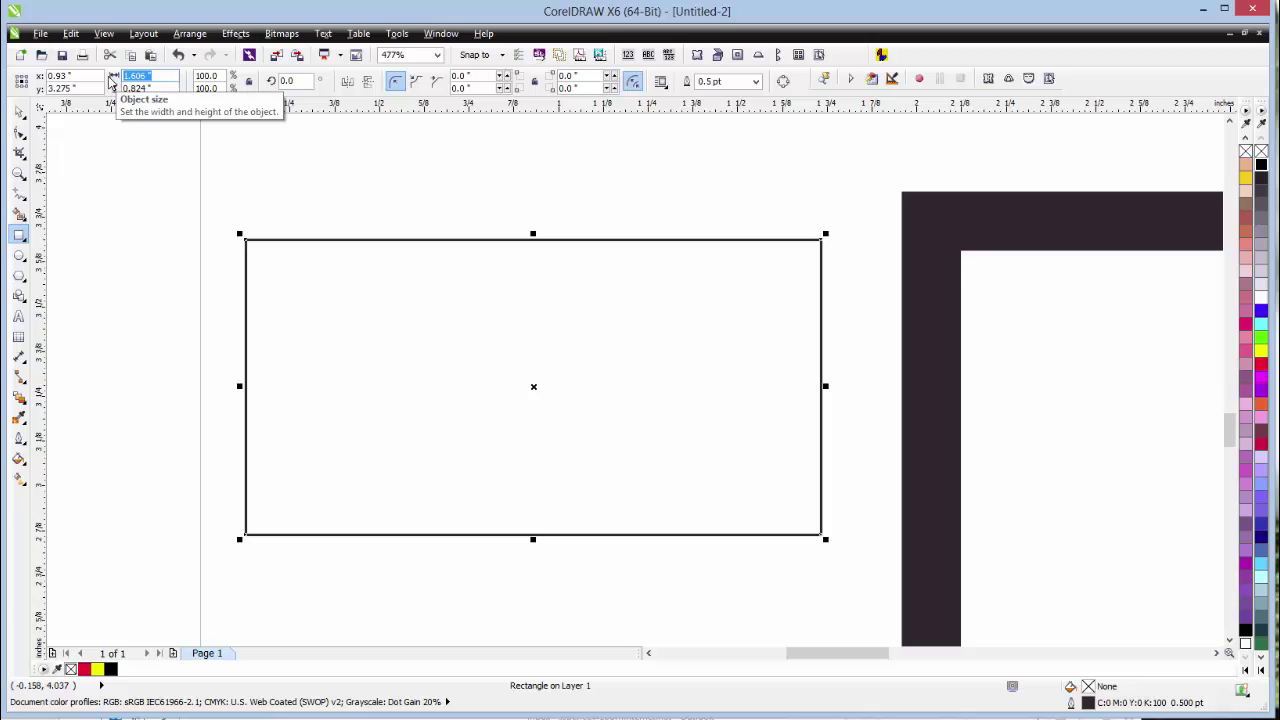
pyautogui.write('1.5')
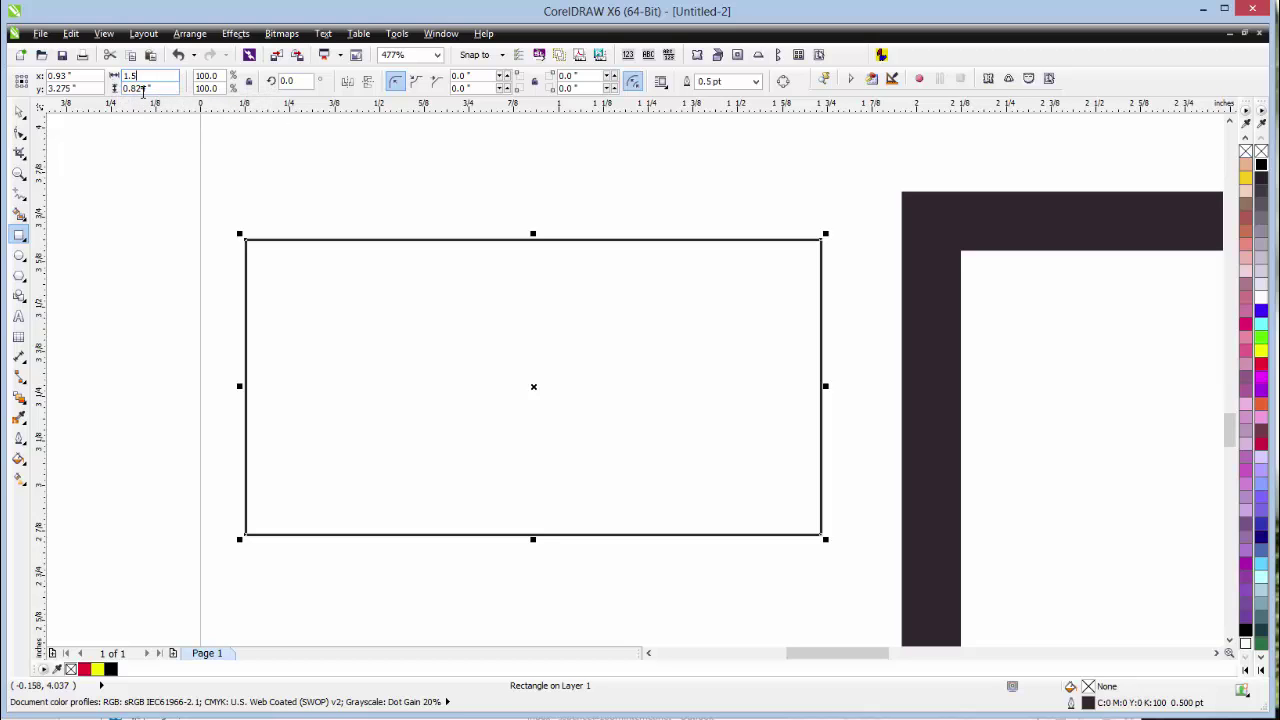
pyautogui.moveTo(155, 88); pyautogui.dragTo(130, 80)
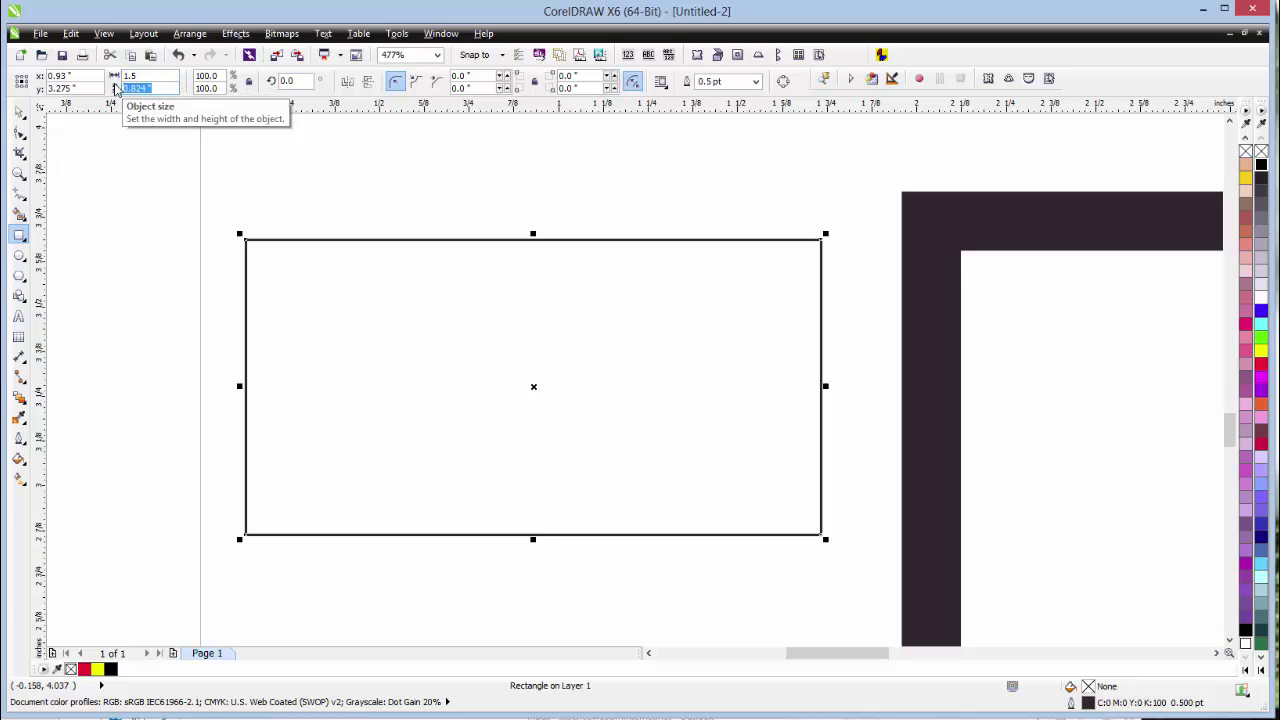
pyautogui.write('75')
pyautogui.press('Return')
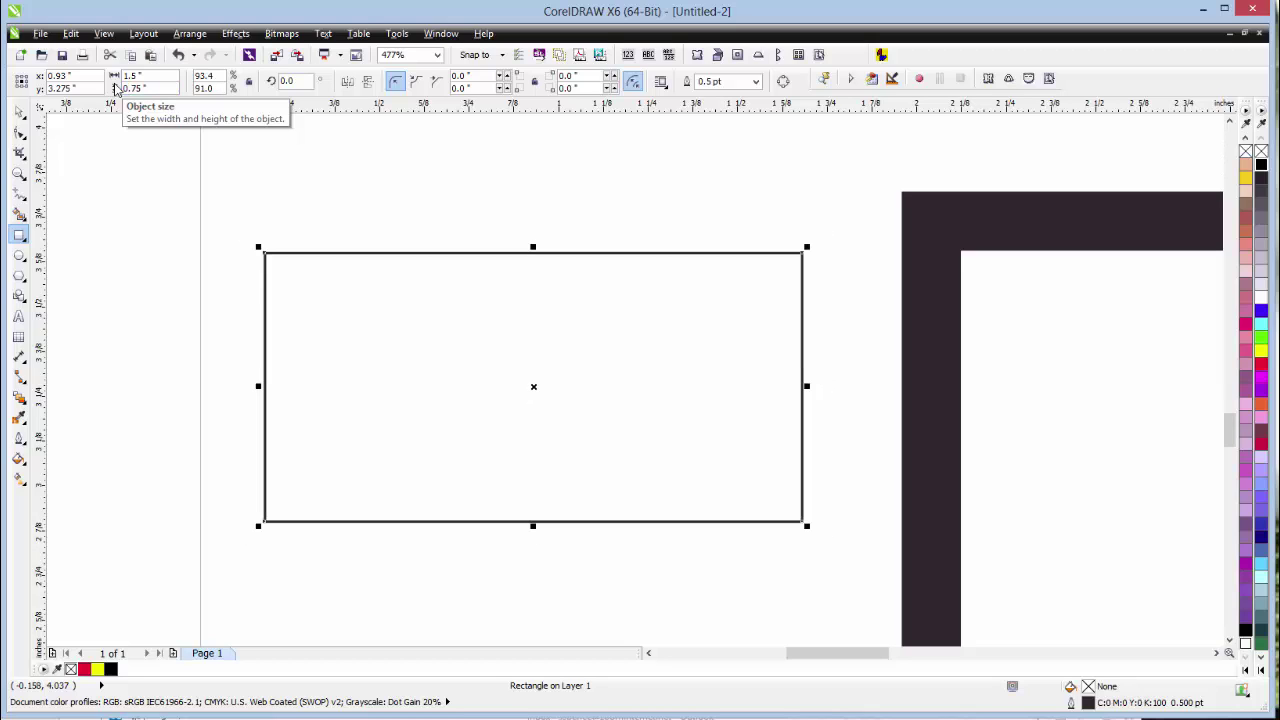
# - Give the 1.5 × 0.75 in rectangle a red hairline outline
pyautogui.rightClick(1261, 366)
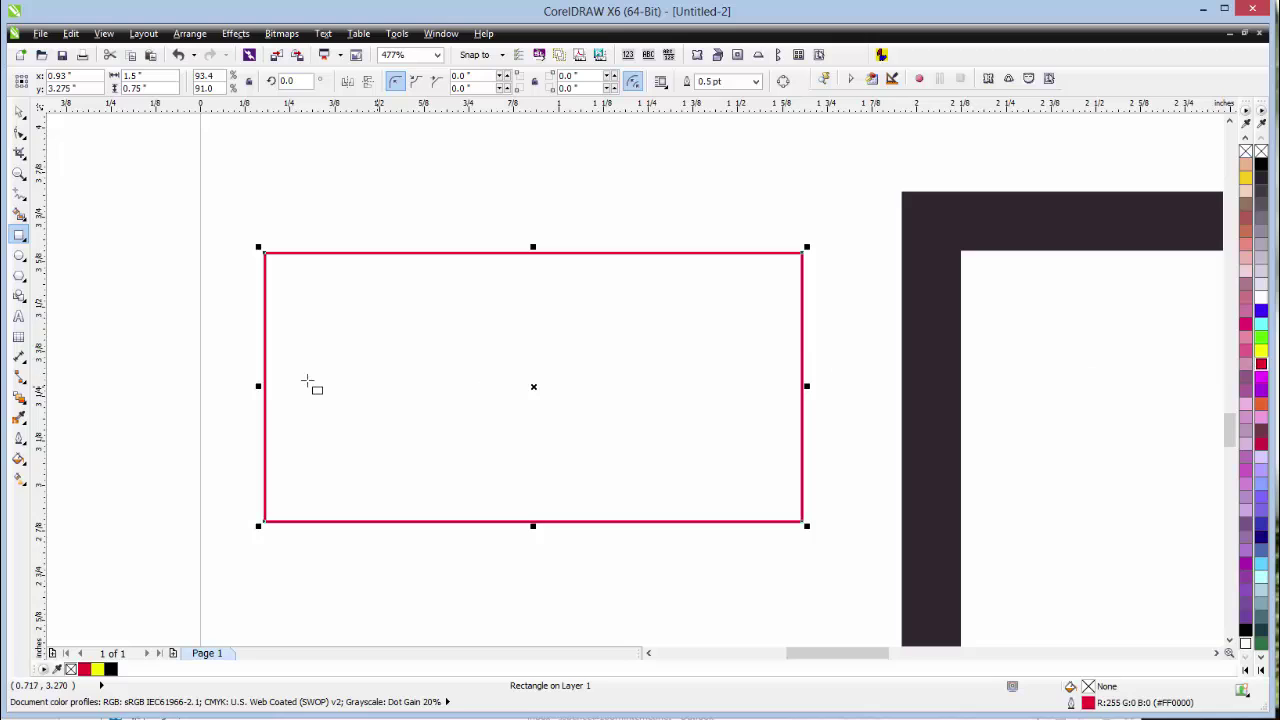
pyautogui.click(19, 440)
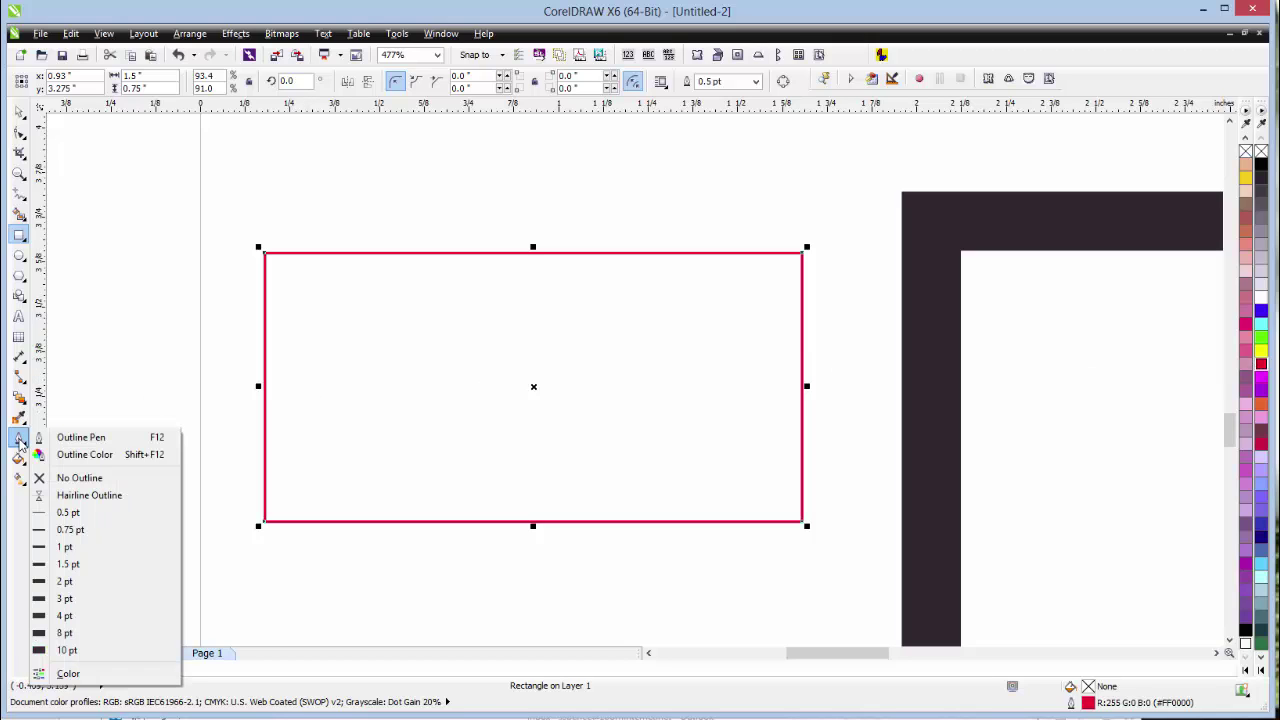
pyautogui.click(104, 508)
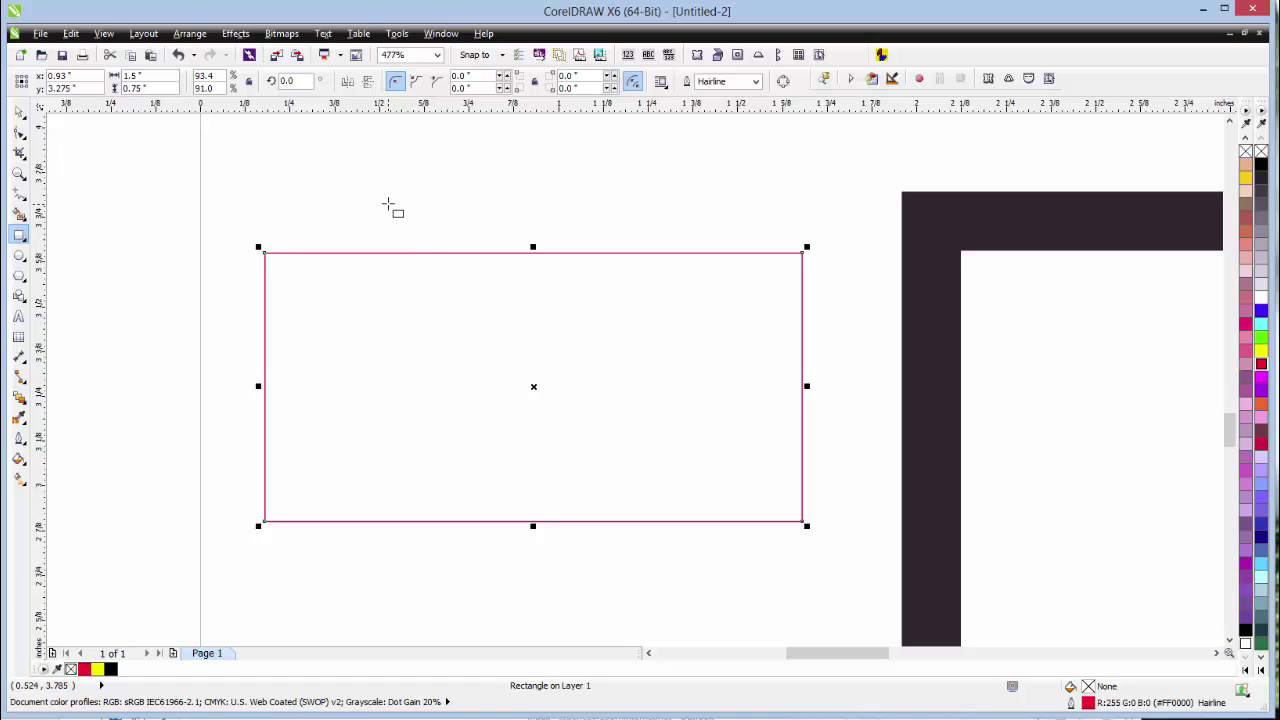
# - Draw a square inside the red rectangle and size it to 0.5 × 0.5 in
pyautogui.moveTo(467, 329); pyautogui.dragTo(600, 447)
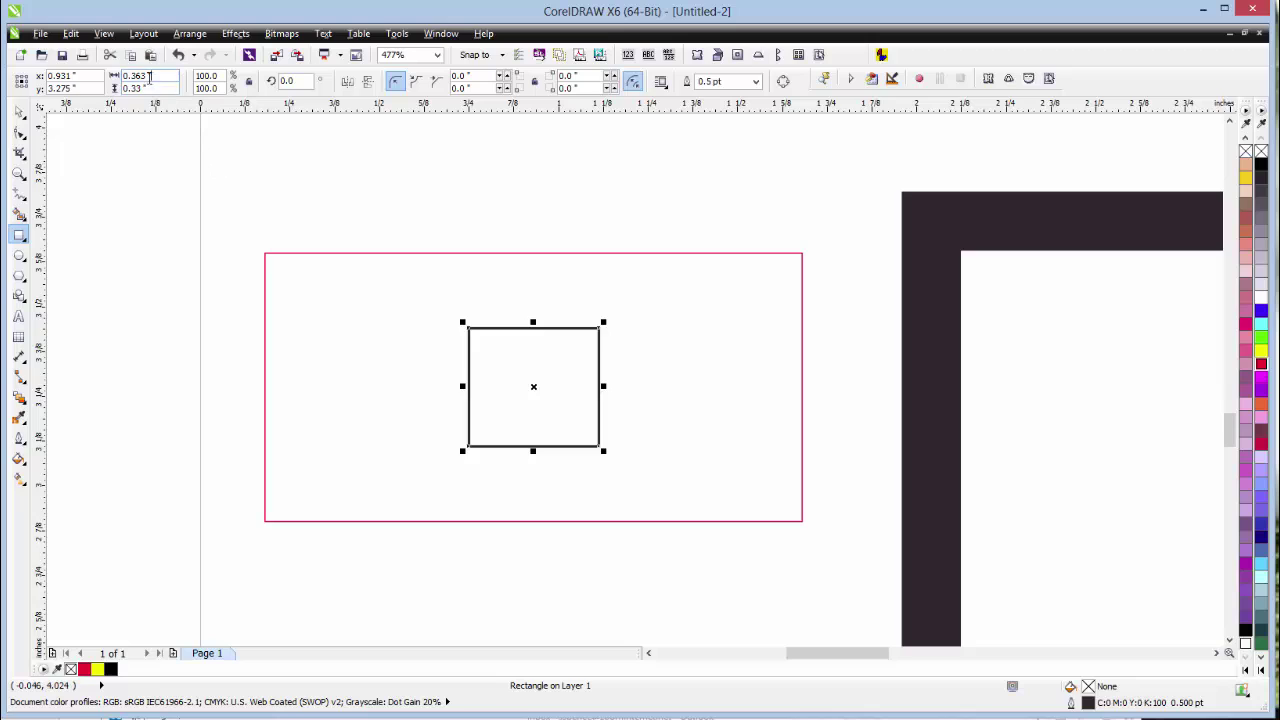
pyautogui.moveTo(145, 80); pyautogui.dragTo(112, 100)
pyautogui.write('.5')
pyautogui.press('Tab')
pyautogui.write('.')
pyautogui.press('Return')
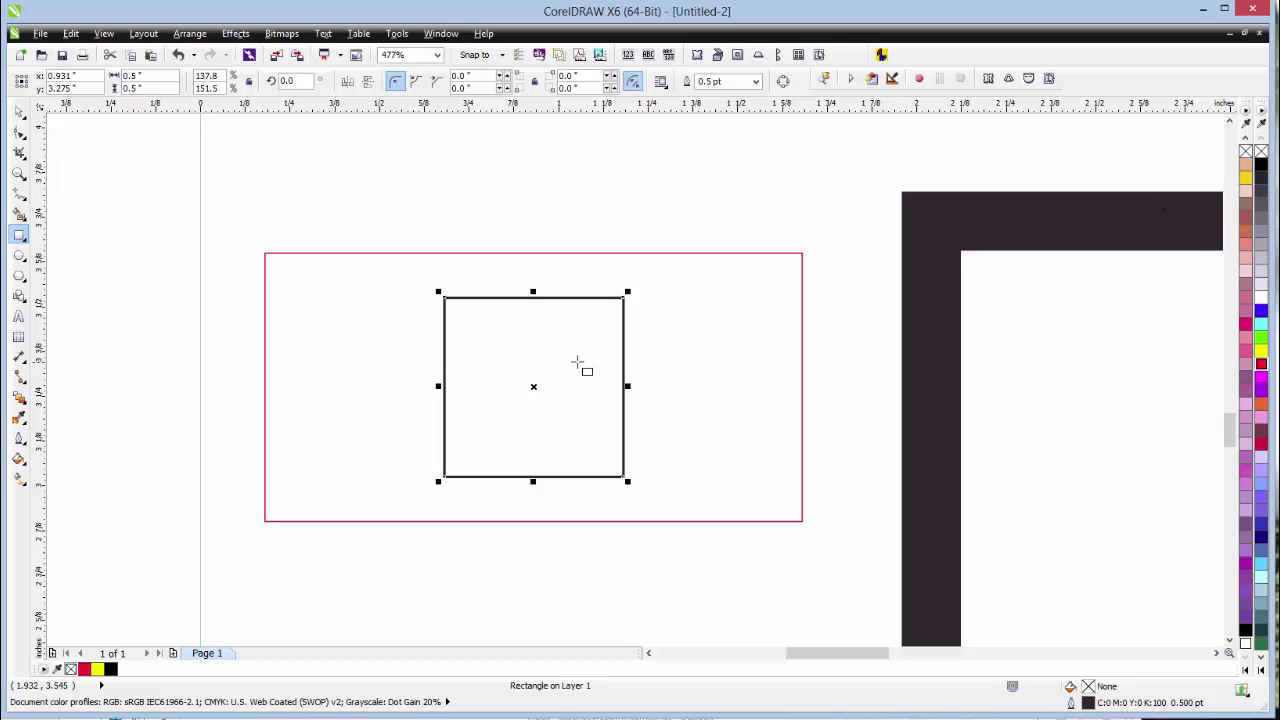
# - Give the 0.5 in square a 2 pt outline, then draw another rectangle inside it
pyautogui.click(18, 437)
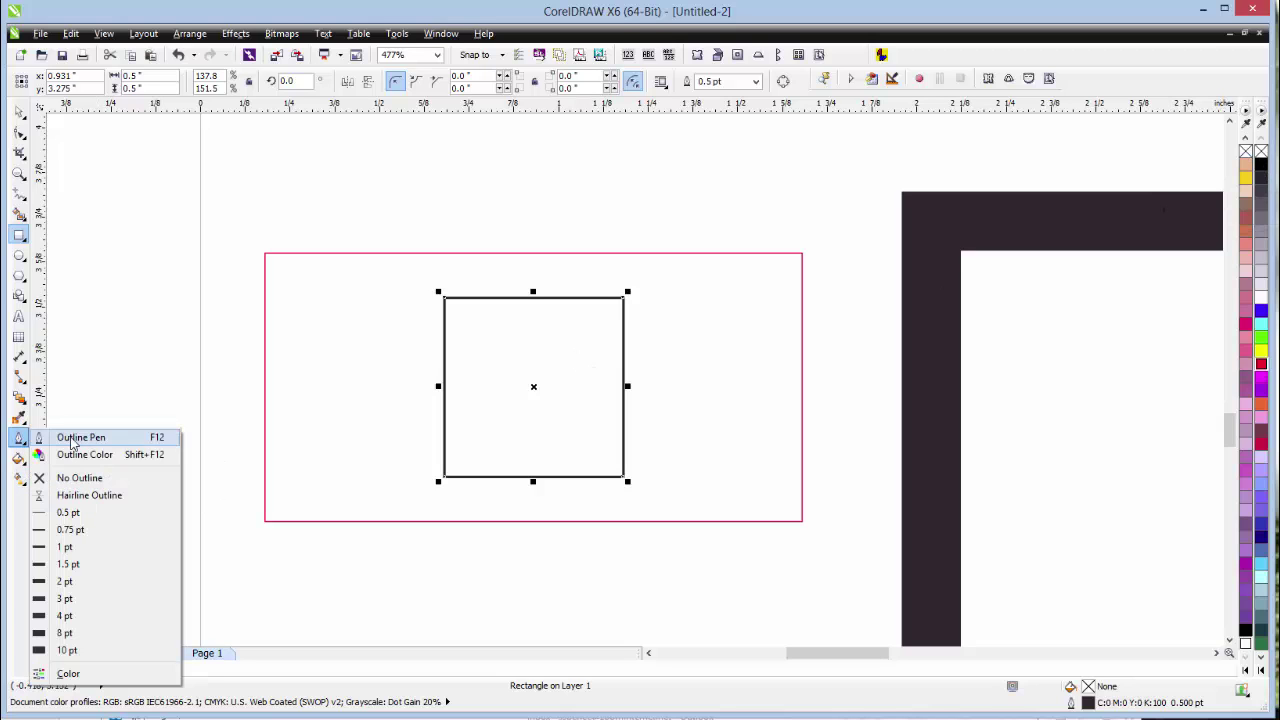
pyautogui.click(132, 582)
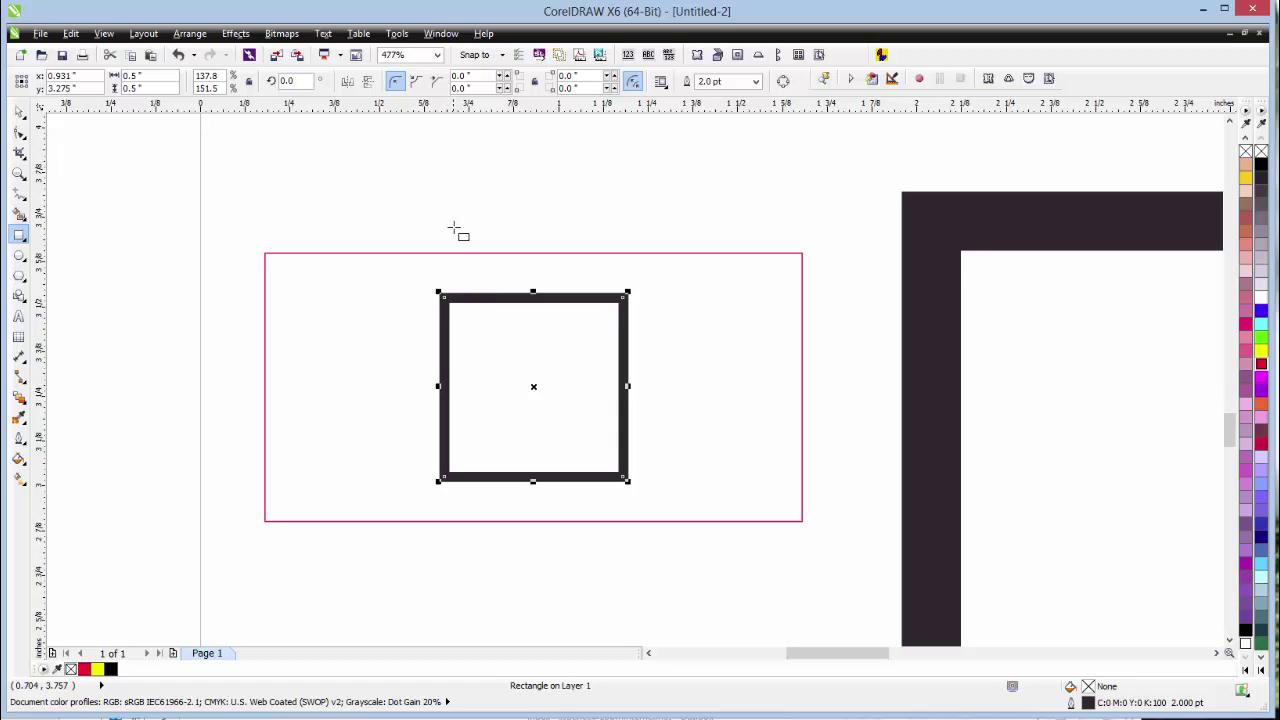
pyautogui.moveTo(449, 300); pyautogui.dragTo(623, 478)
pyautogui.click(534, 466)
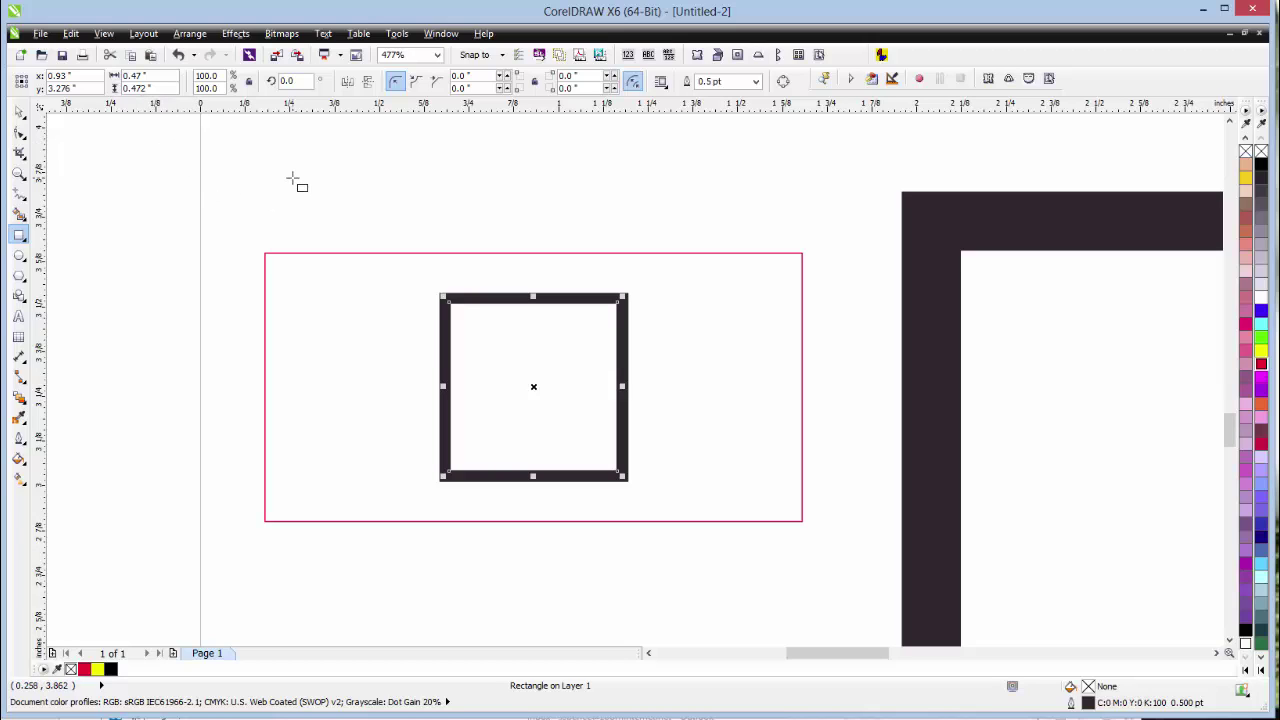
pyautogui.click(24, 117)
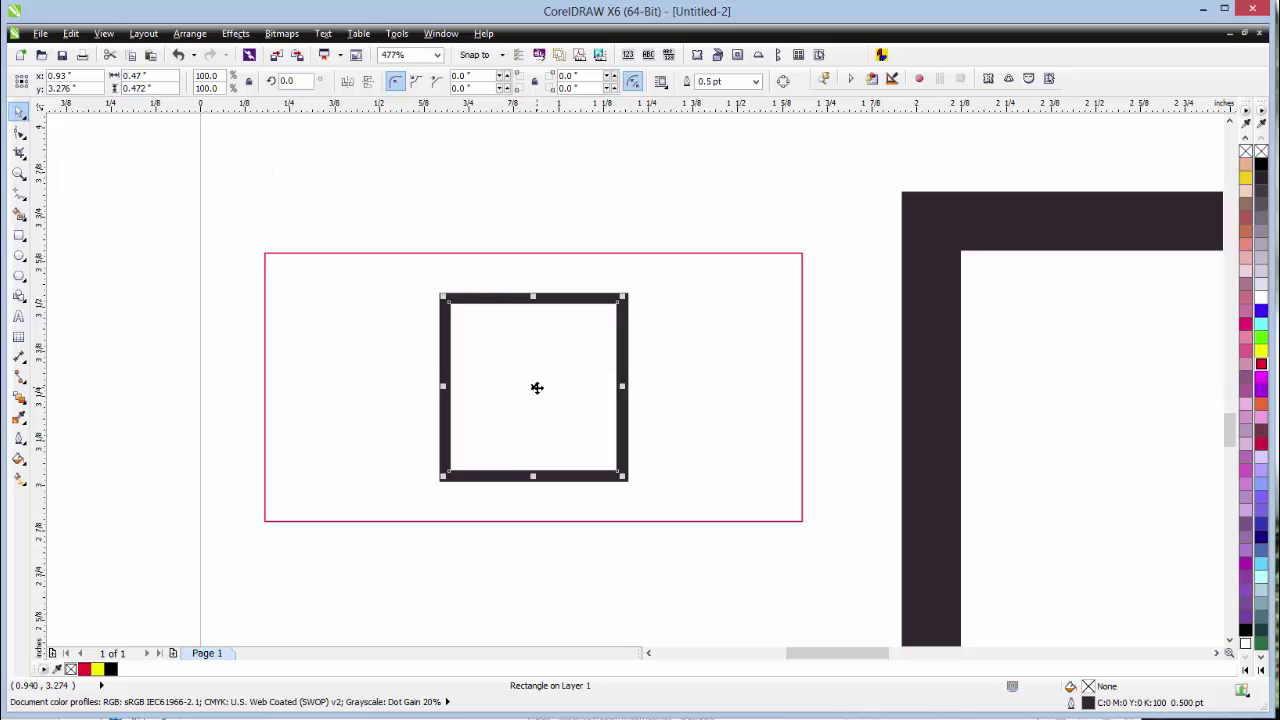
pyautogui.moveTo(506, 288); pyautogui.dragTo(513, 261)
pyautogui.press('Escape')
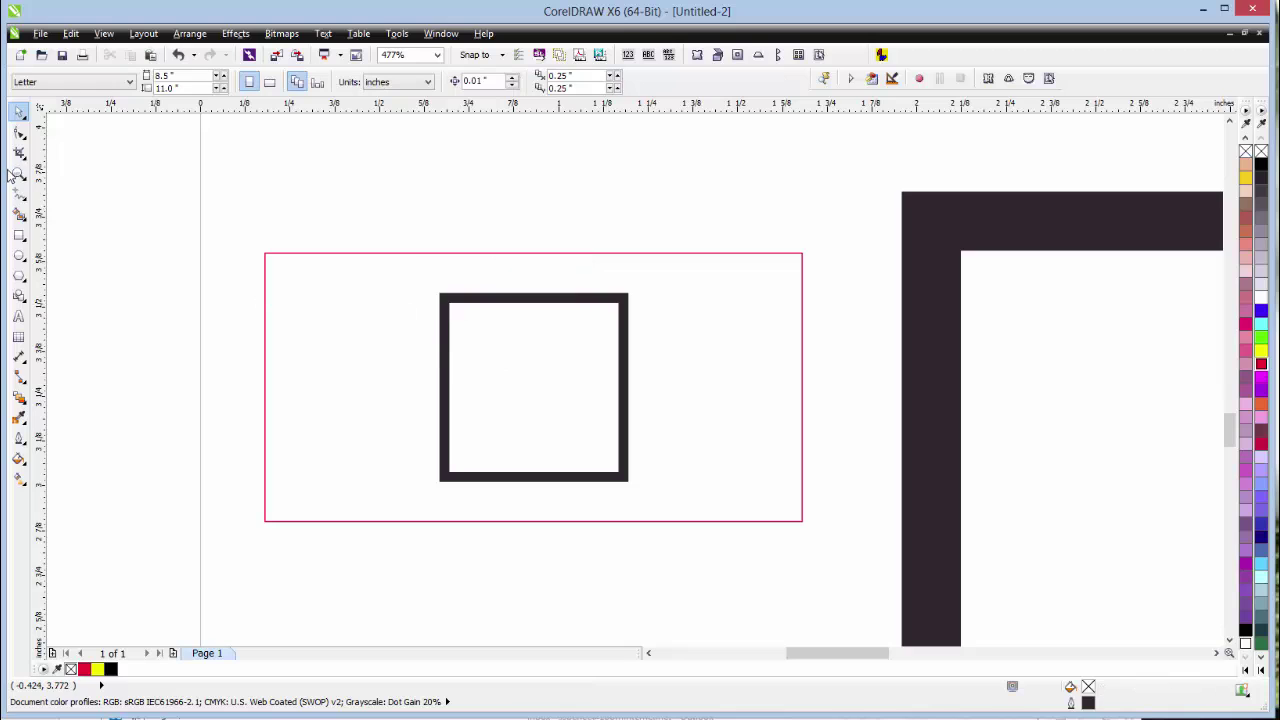
pyautogui.click(18, 173)
pyautogui.moveTo(403, 271); pyautogui.dragTo(518, 333)
pyautogui.click(19, 112)
pyautogui.click(491, 340)
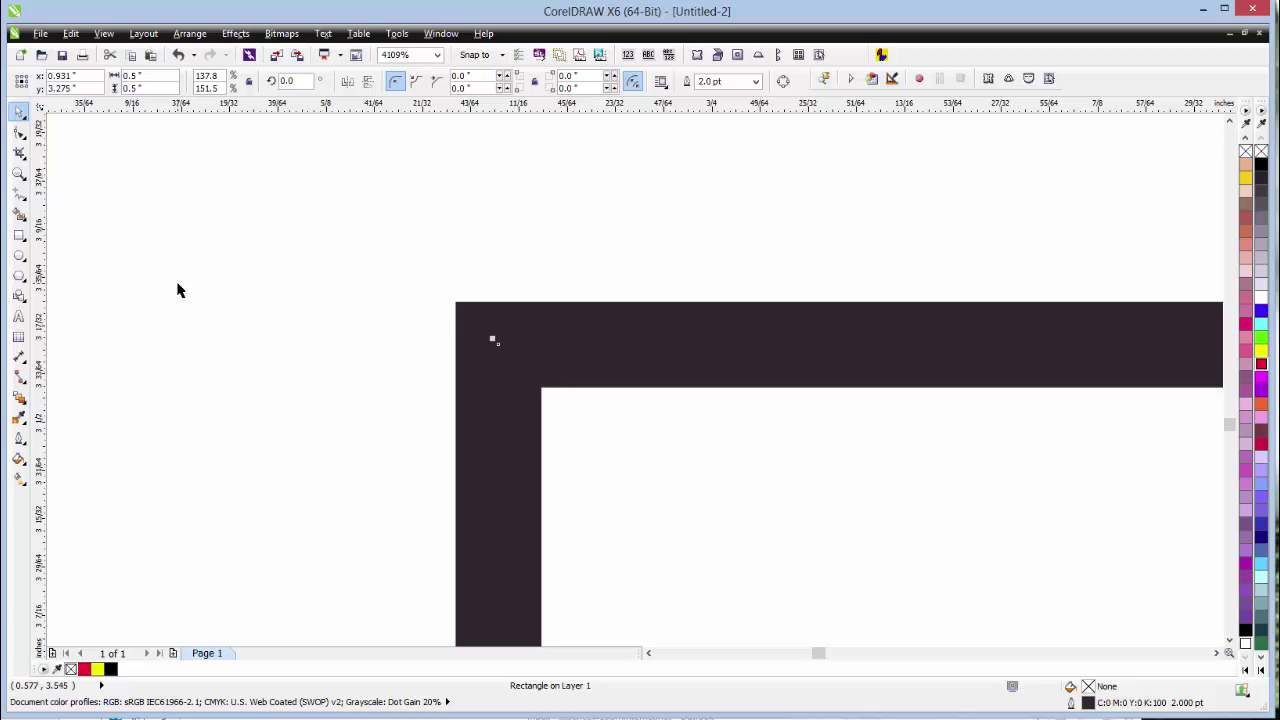
pyautogui.click(17, 175)
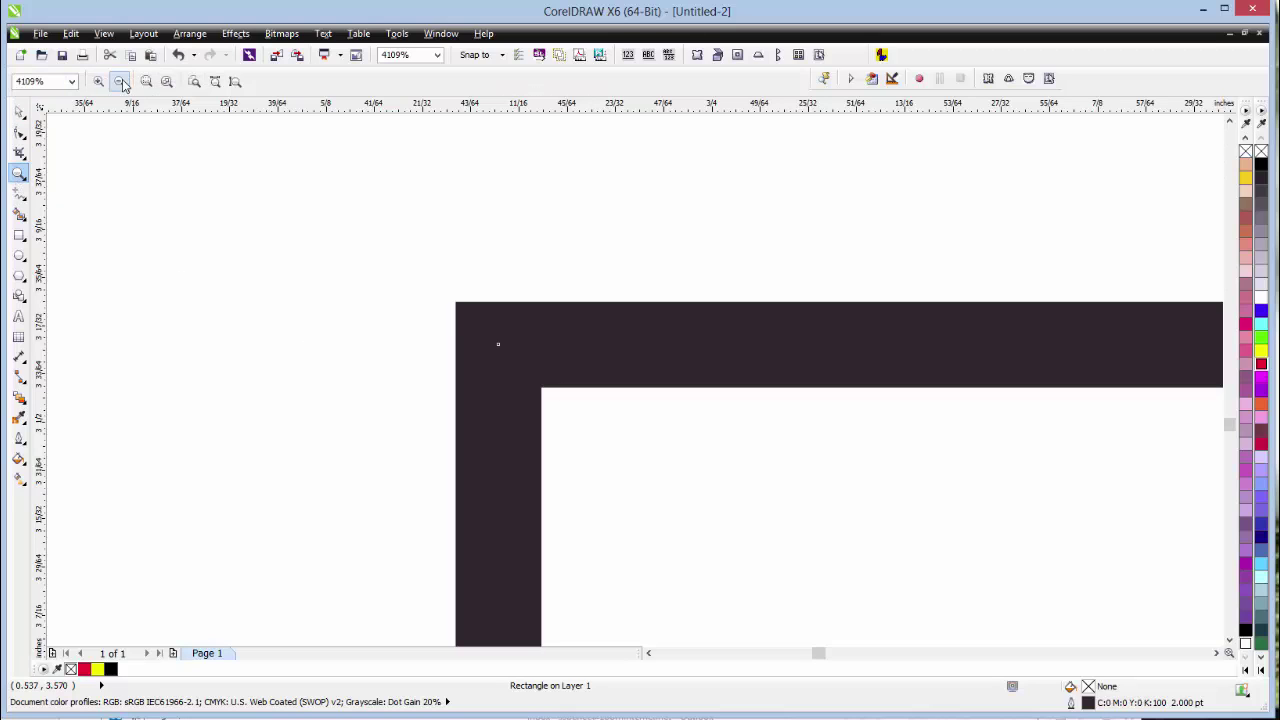
pyautogui.click(119, 81)
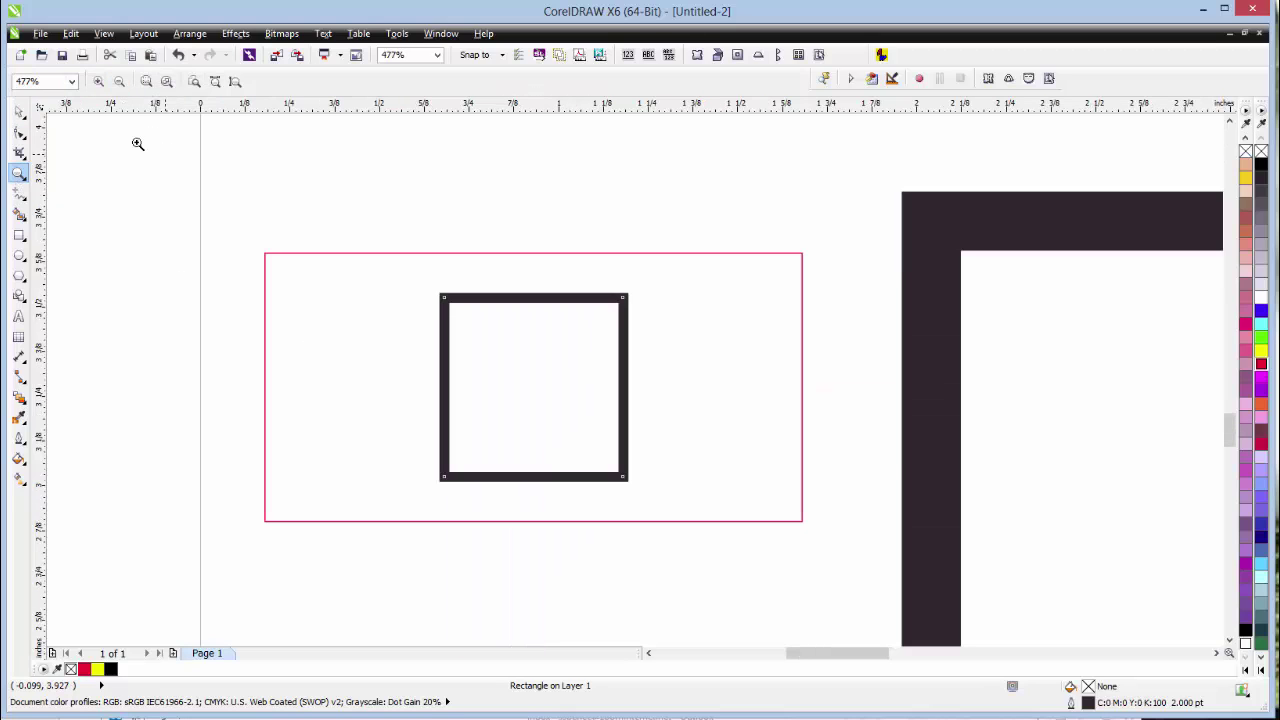
pyautogui.click(19, 112)
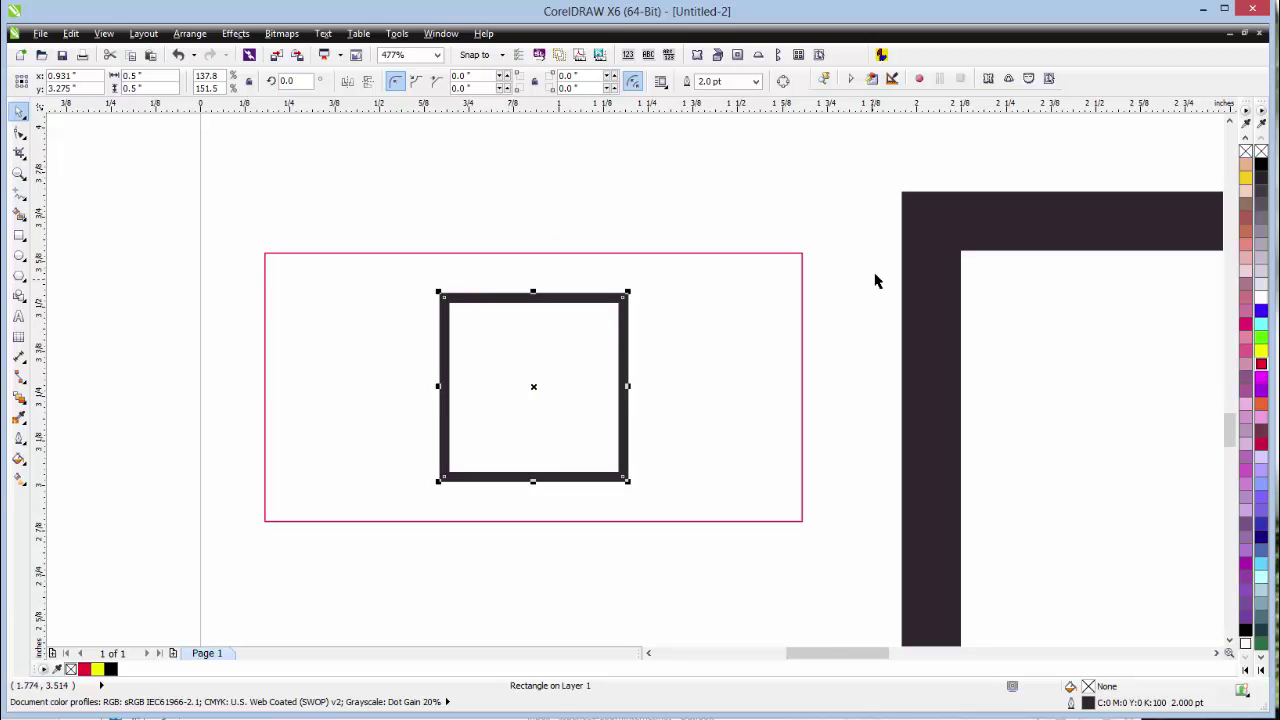
# - Fill the square white and set its outline to sit behind the fill and scale with the object
pyautogui.click(1262, 299)
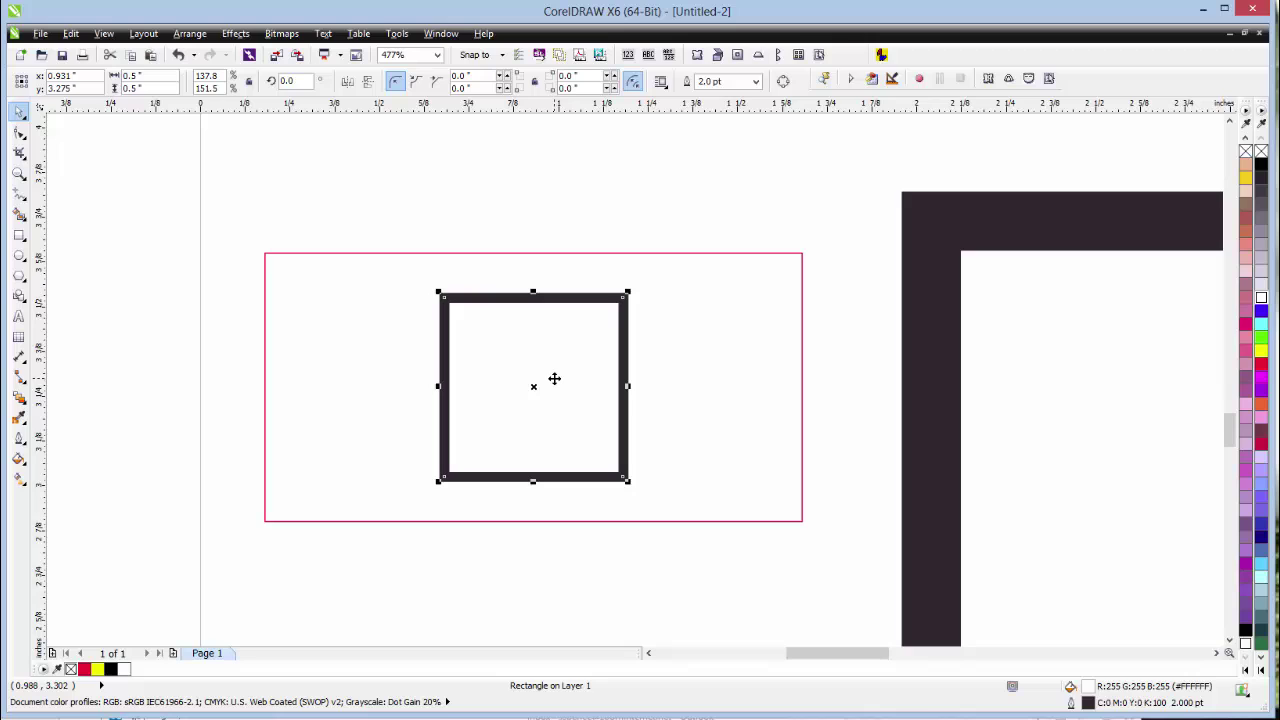
pyautogui.click(21, 444)
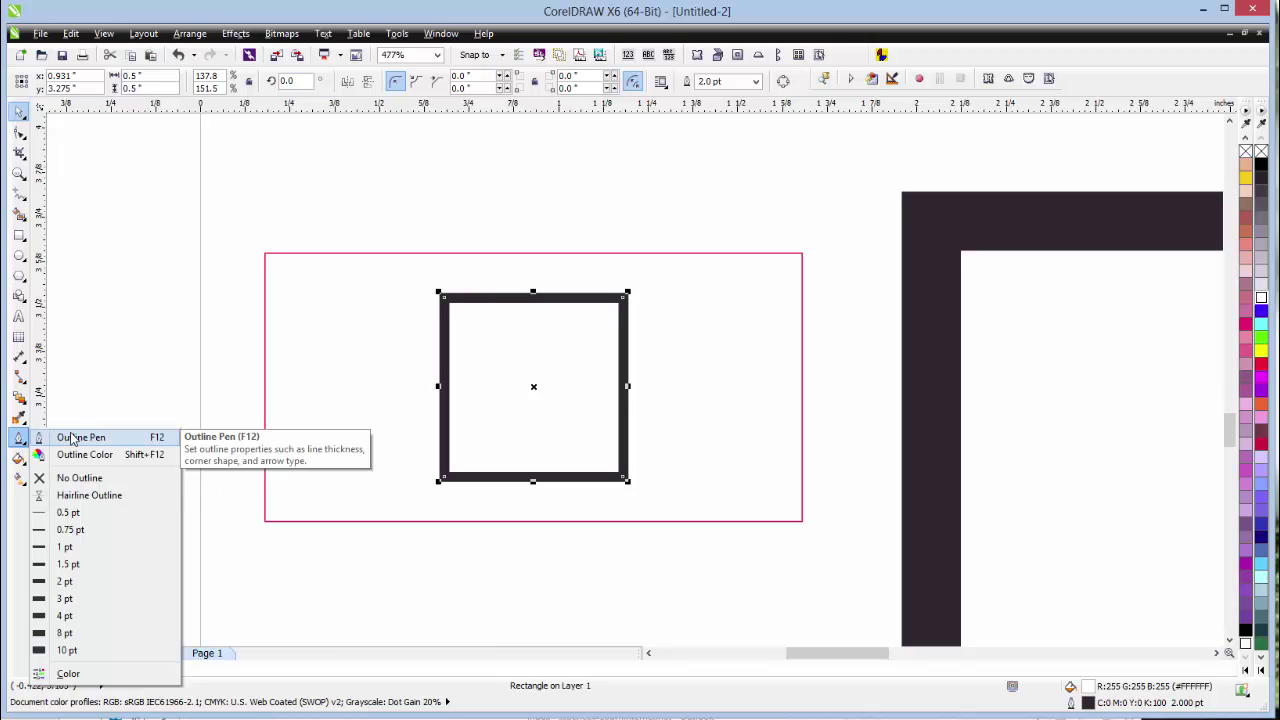
pyautogui.click(72, 440)
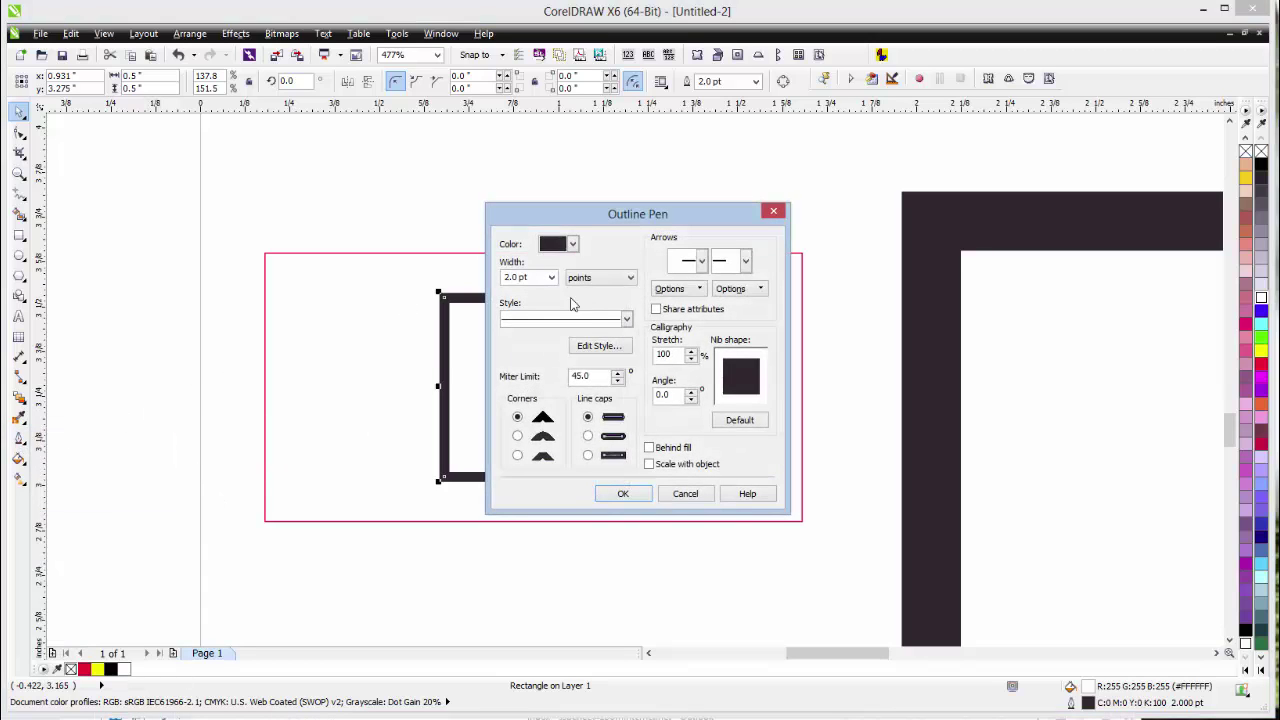
pyautogui.click(653, 466)
pyautogui.click(625, 494)
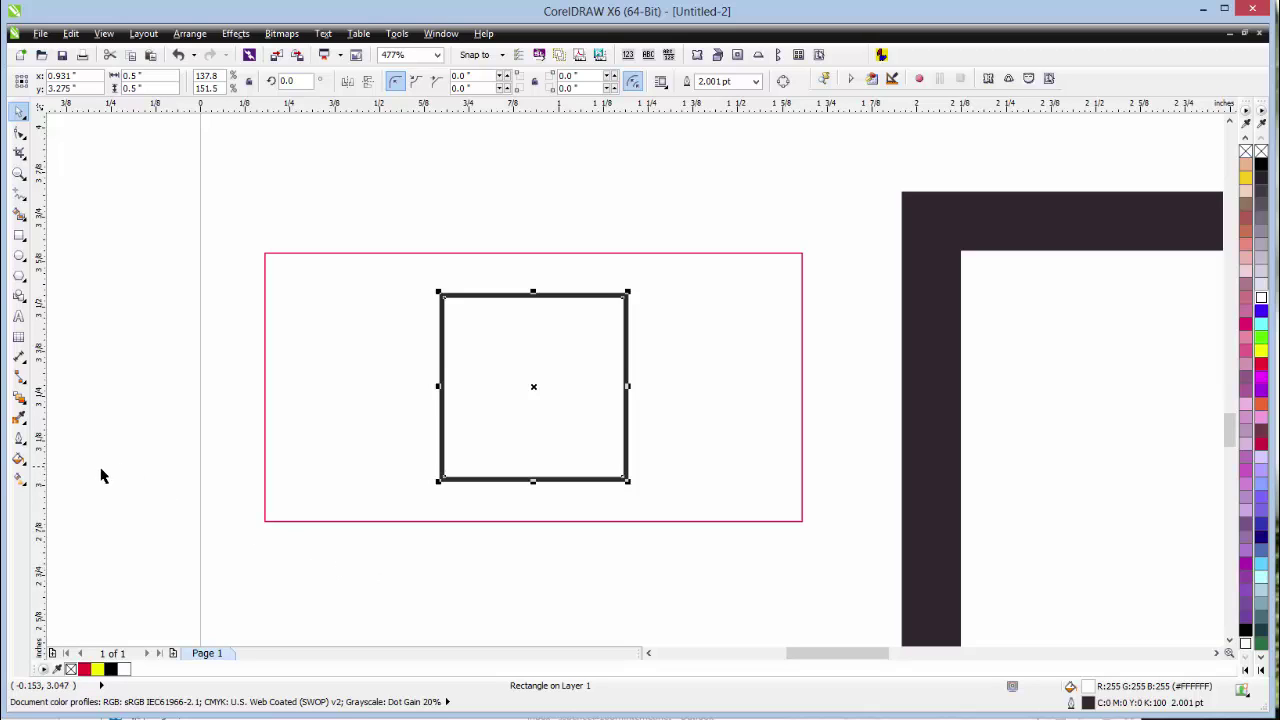
# - Thicken the white square's outline from 2 pt to 4 pt
pyautogui.click(19, 437)
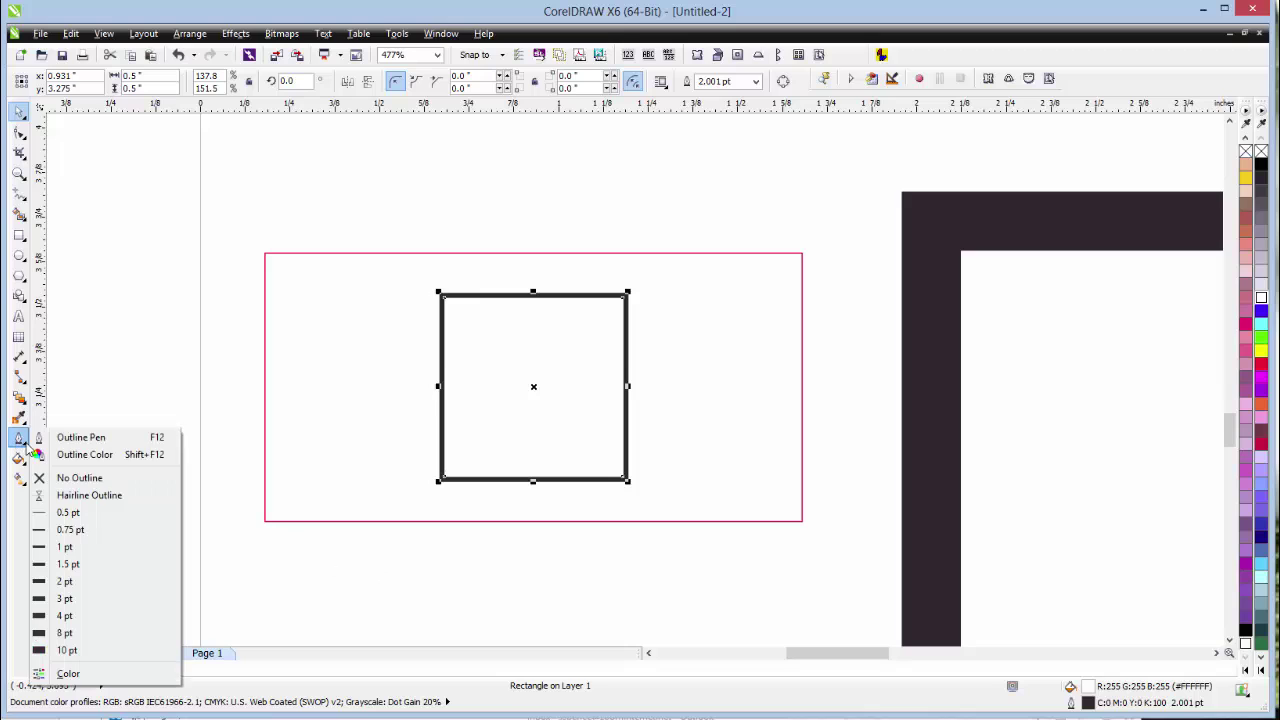
pyautogui.click(100, 621)
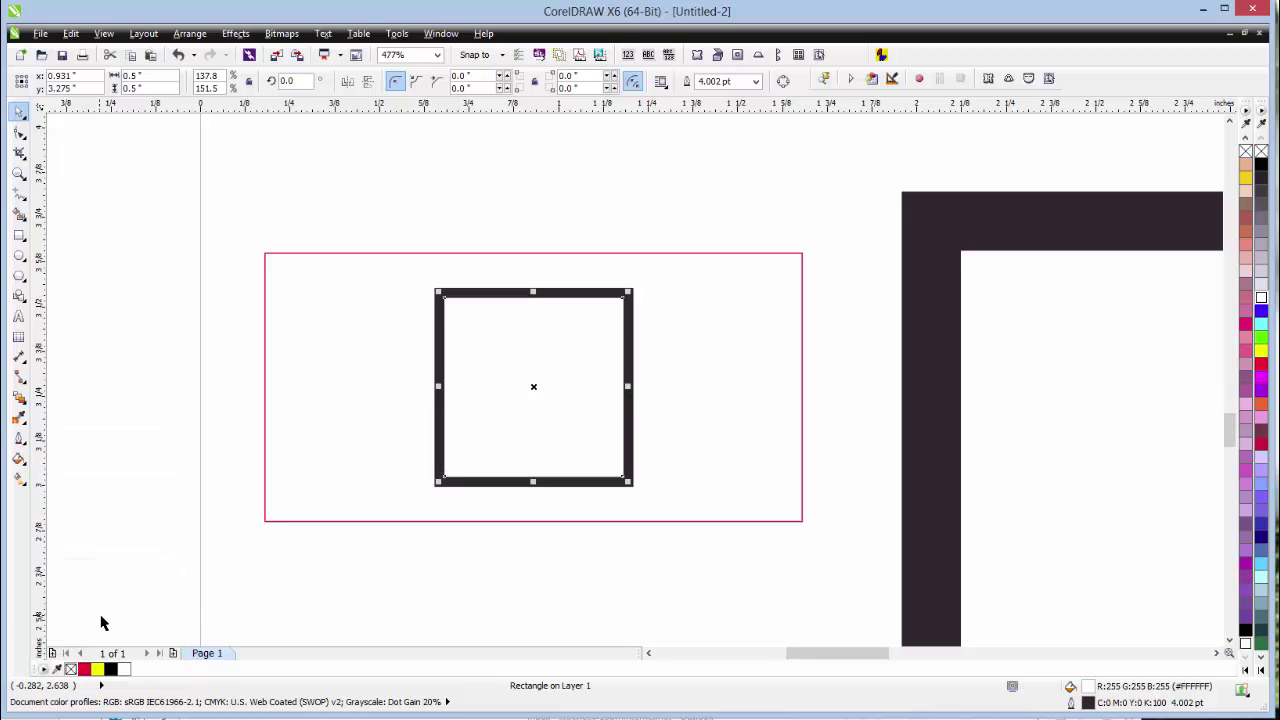